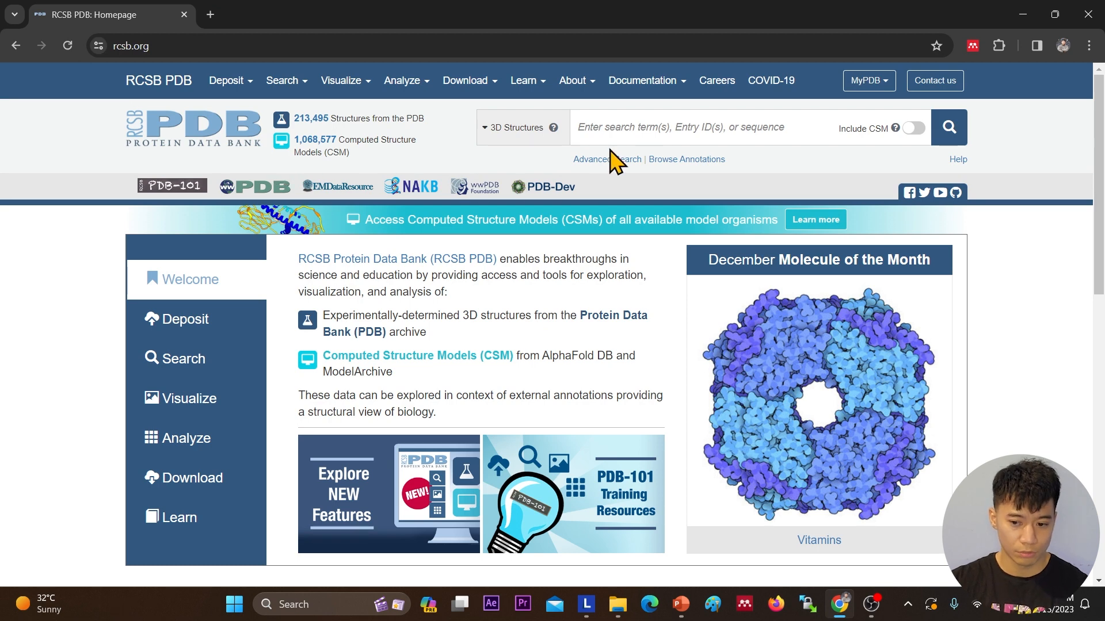
- Search the Protein Data Bank for entry 5kir and open its structure page
text(5kir)
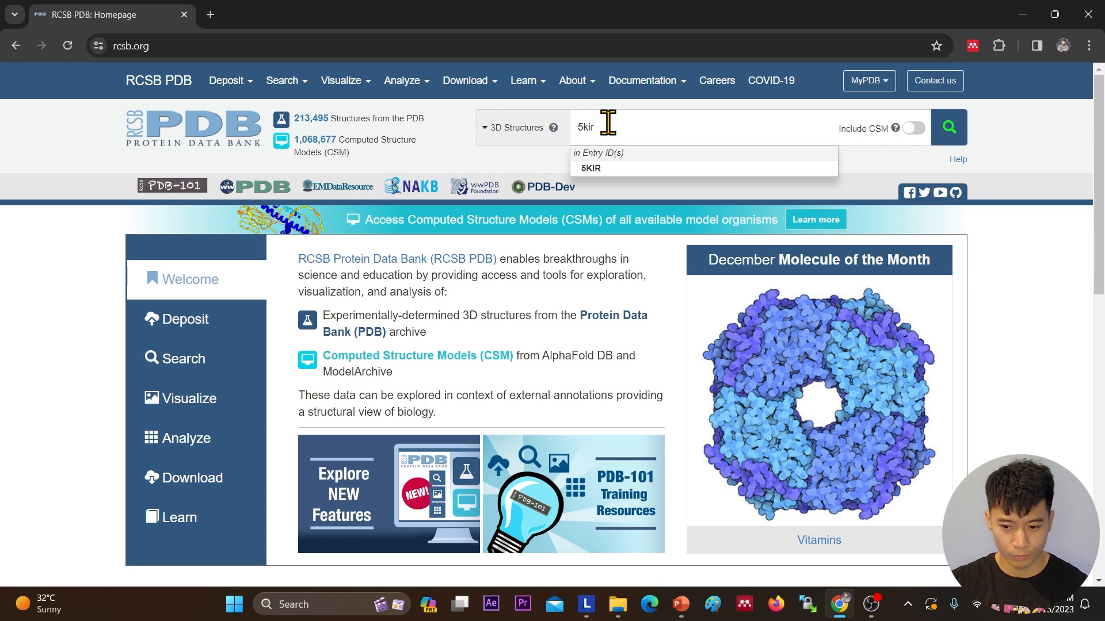
key(Return)
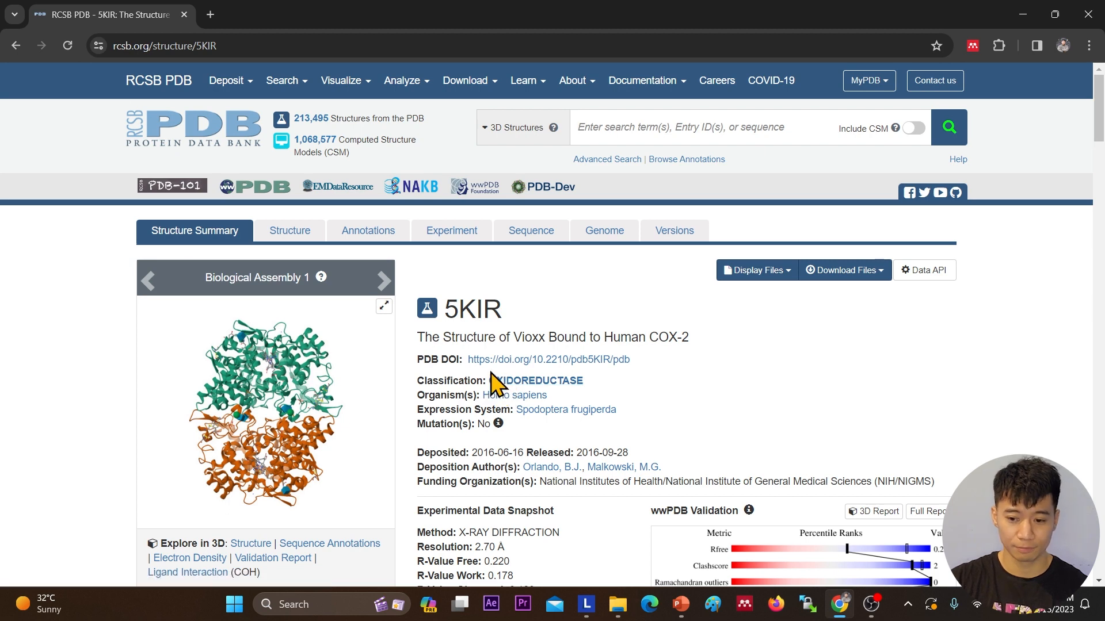
- Examine the 5KIR entry's experimental data, literature, macromolecule details and the list of small-molecule ligands
scroll(494, 384, down, 3)
scroll(493, 380, down, 1)
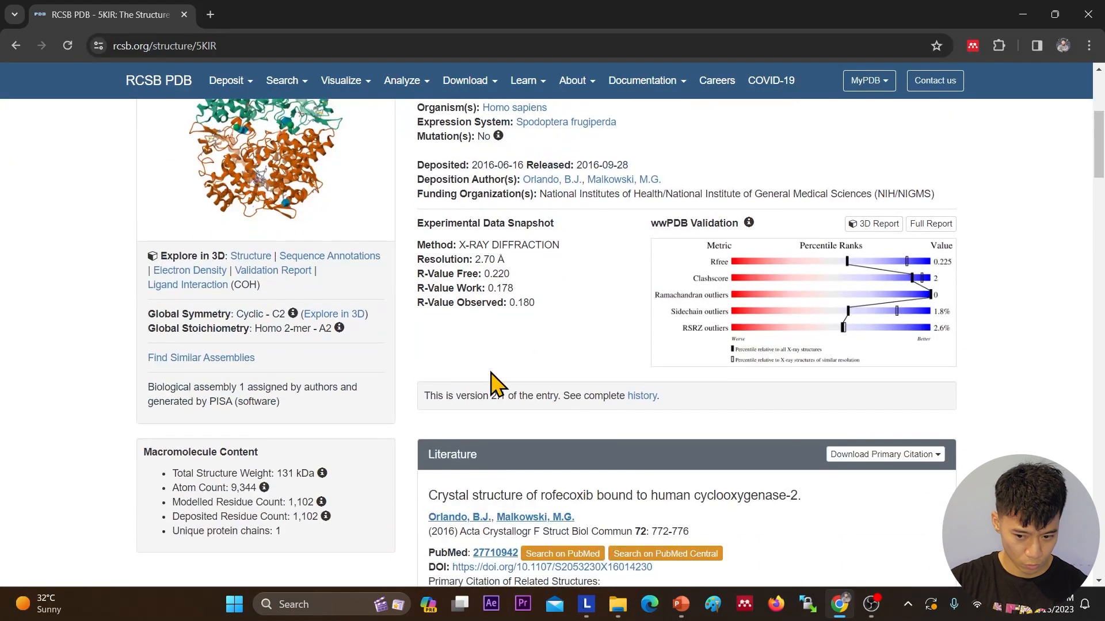
scroll(494, 391, down, 1)
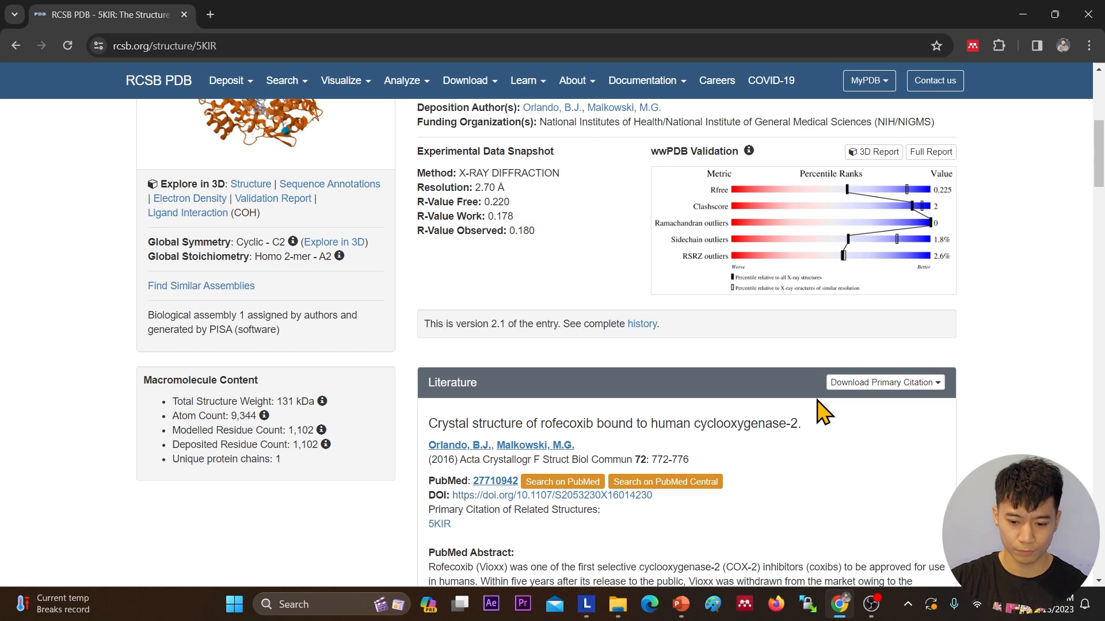
scroll(522, 374, down, 8)
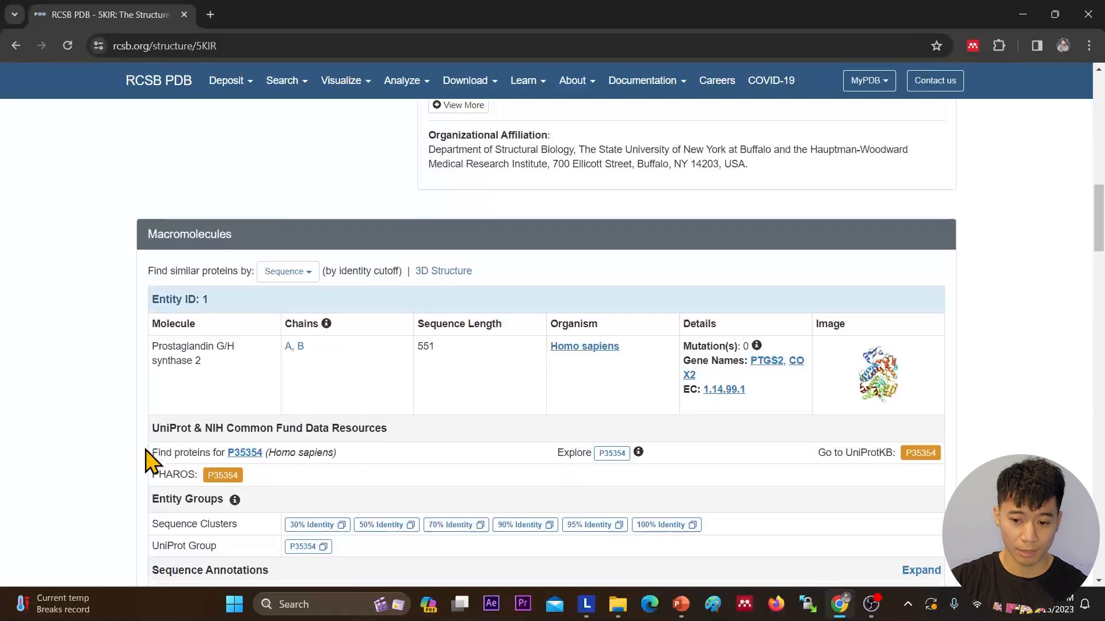
scroll(147, 460, down, 15)
scroll(138, 474, down, 4)
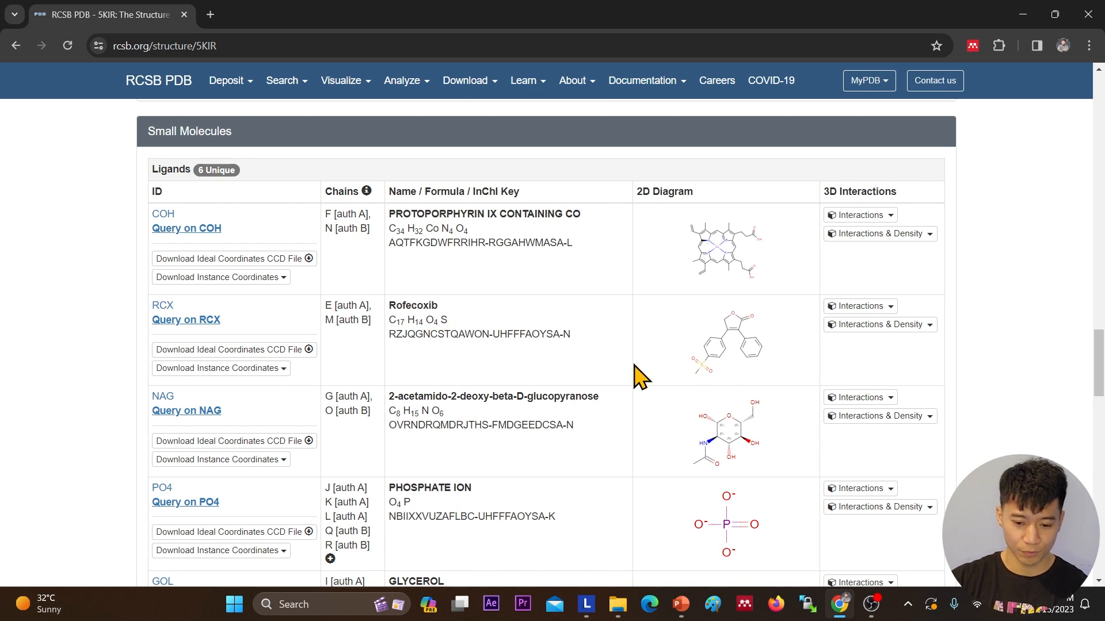
scroll(178, 467, down, 3)
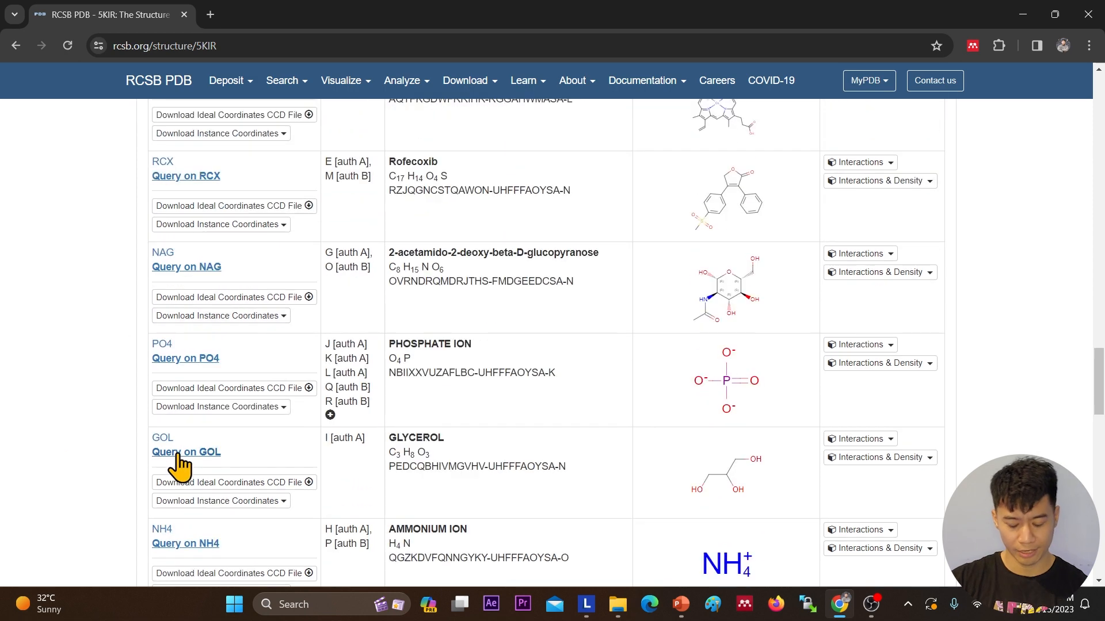
scroll(179, 467, down, 3)
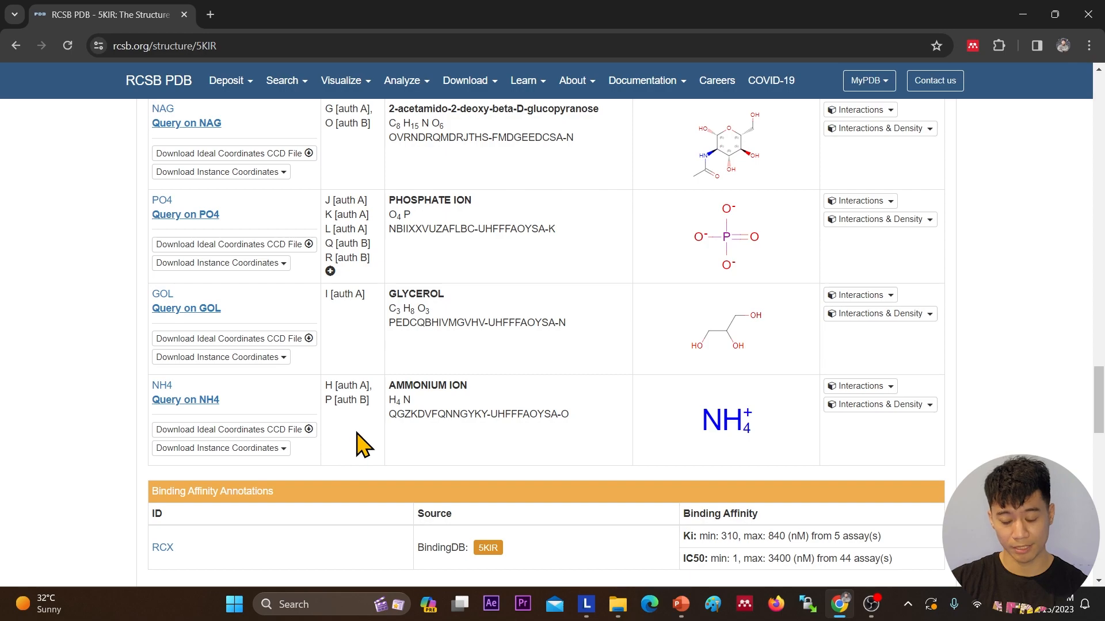
- Download the 5KIR structure in PDB Format and show the downloaded file in its folder
scroll(361, 446, up, 20)
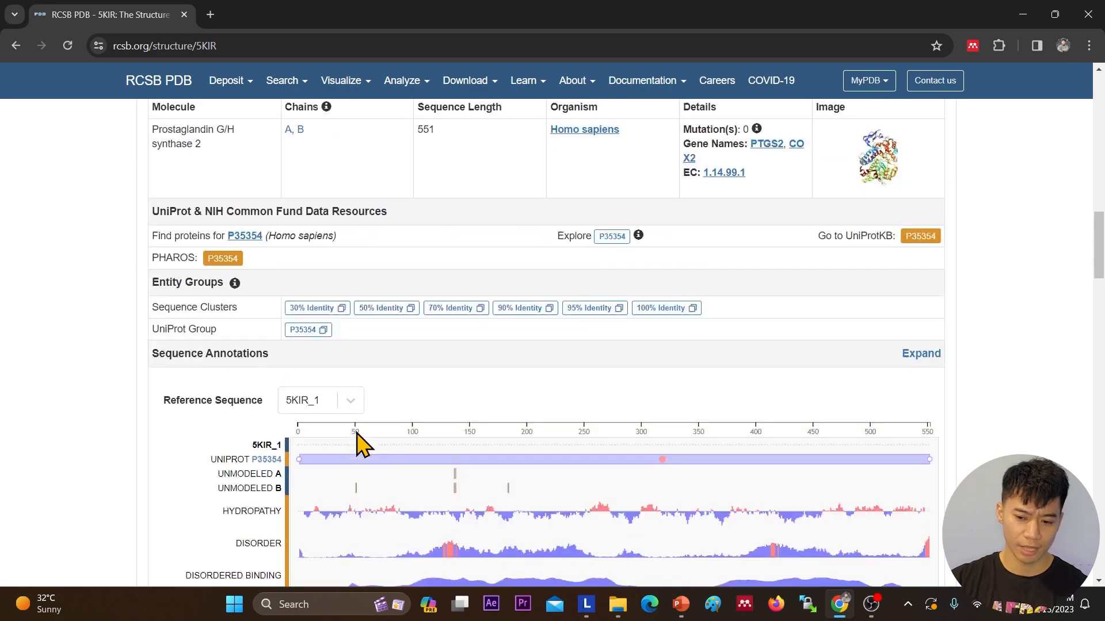
scroll(361, 446, up, 10)
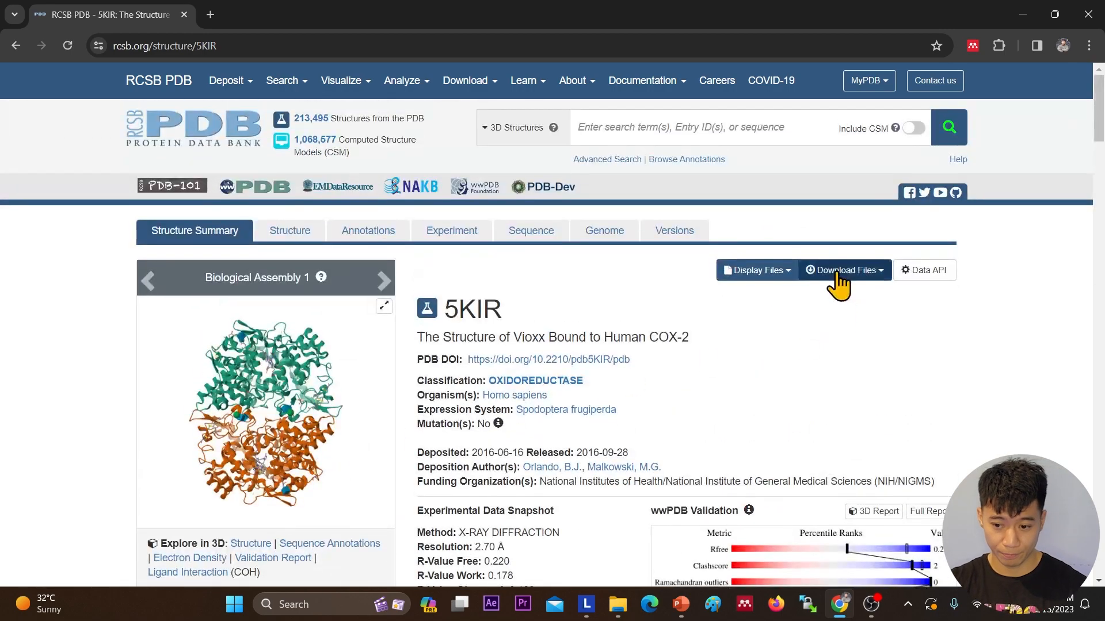
click(837, 272)
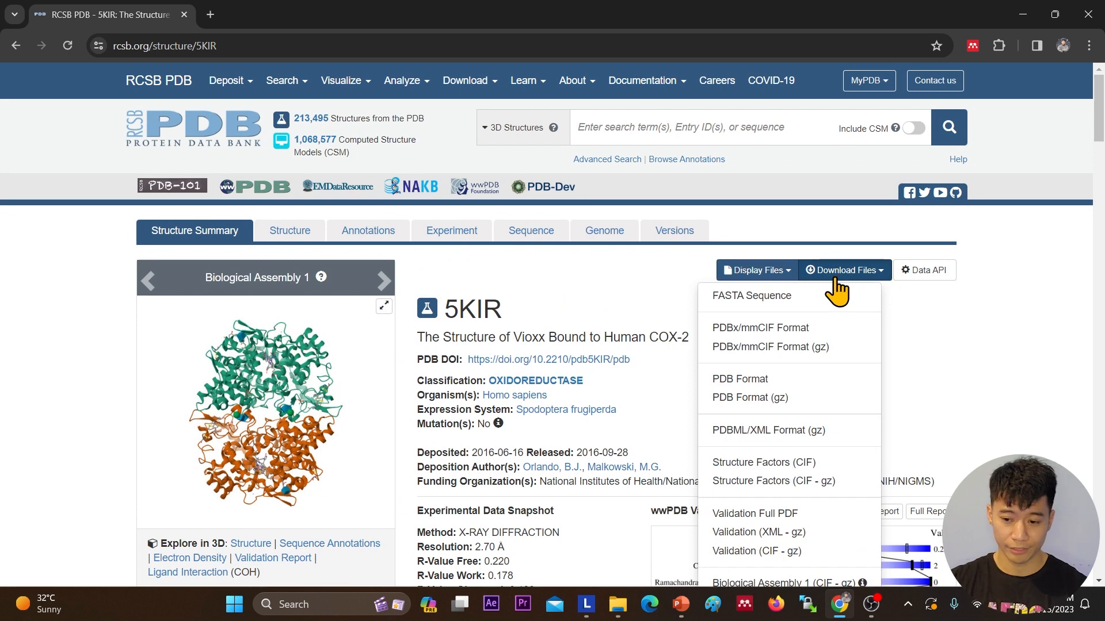
click(750, 380)
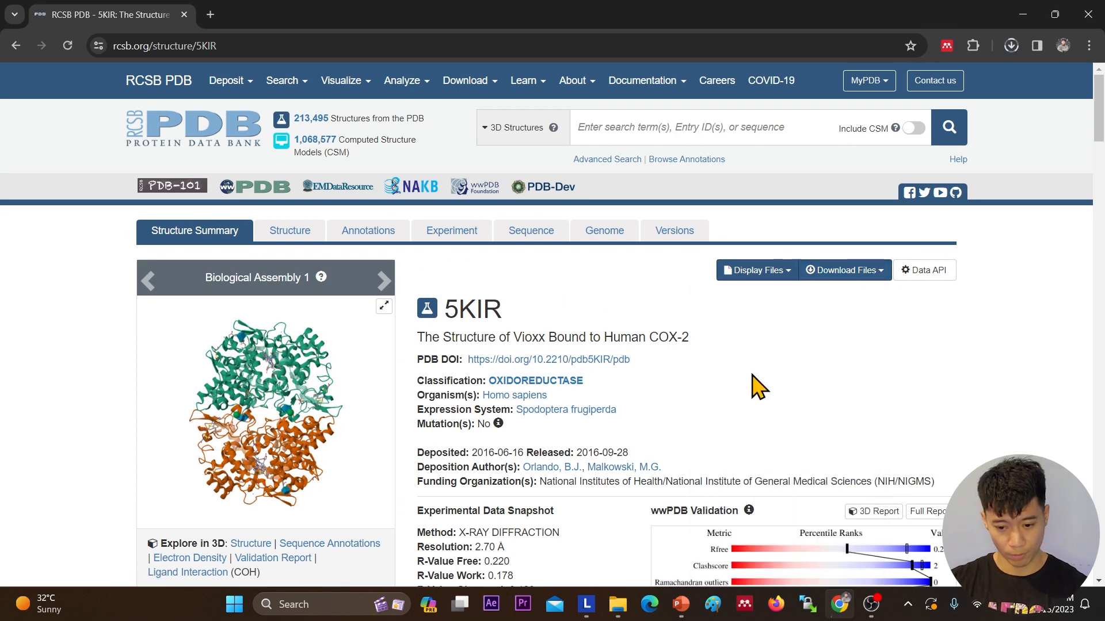
click(1011, 46)
click(976, 109)
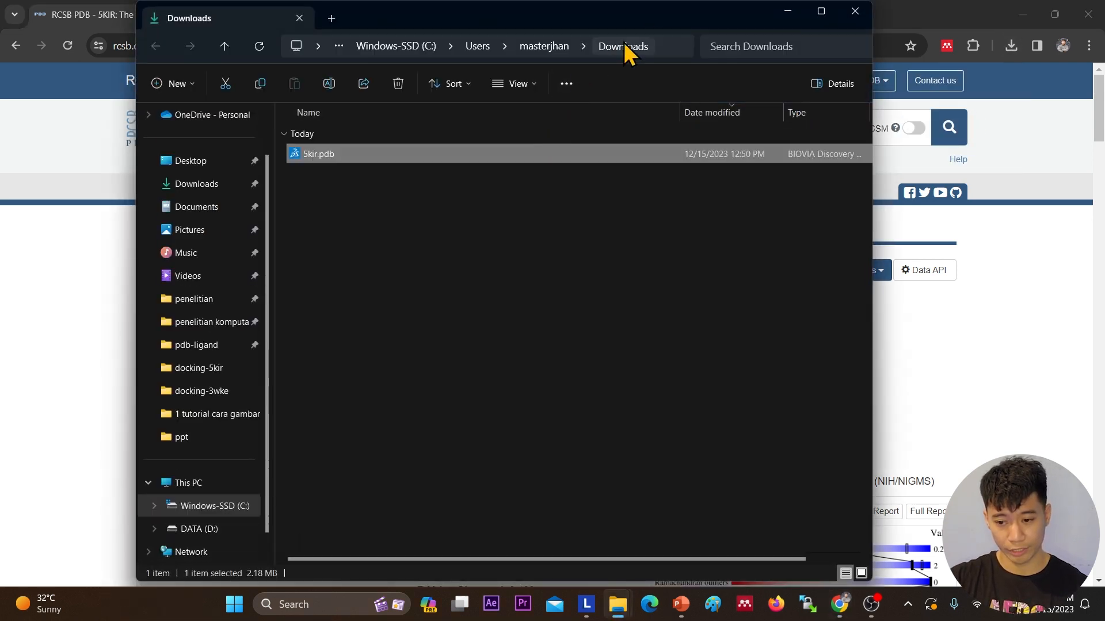
- Move 5kir.pdb from the Downloads folder into the chemsterlab folder on drive D
right_click(513, 153)
click(527, 168)
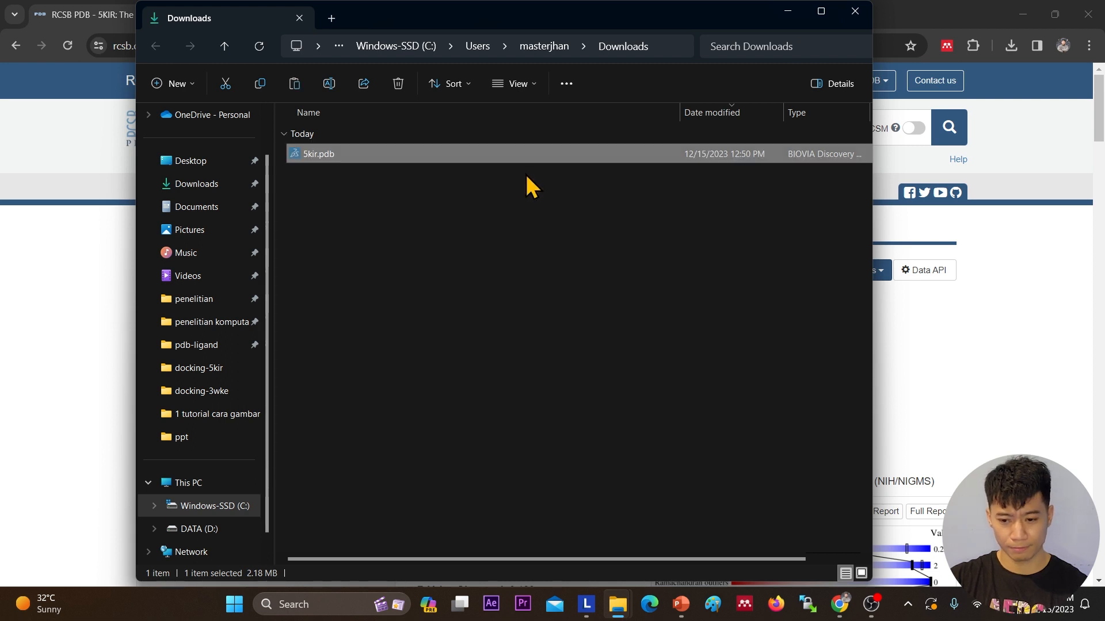
scroll(264, 368, down, 1)
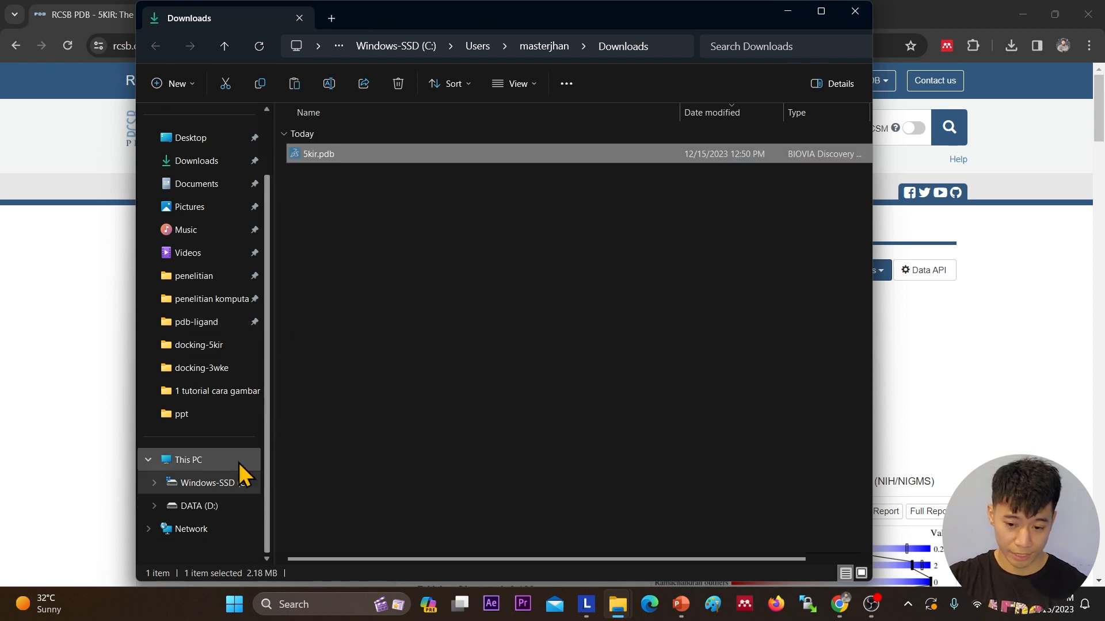
click(208, 506)
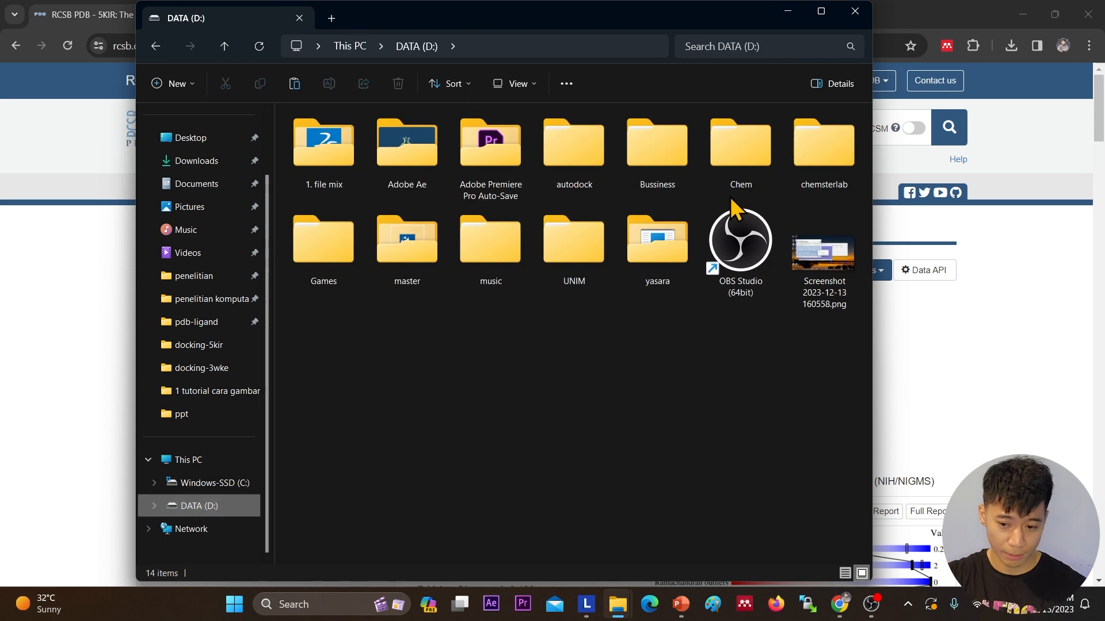
double_click(816, 145)
right_click(513, 233)
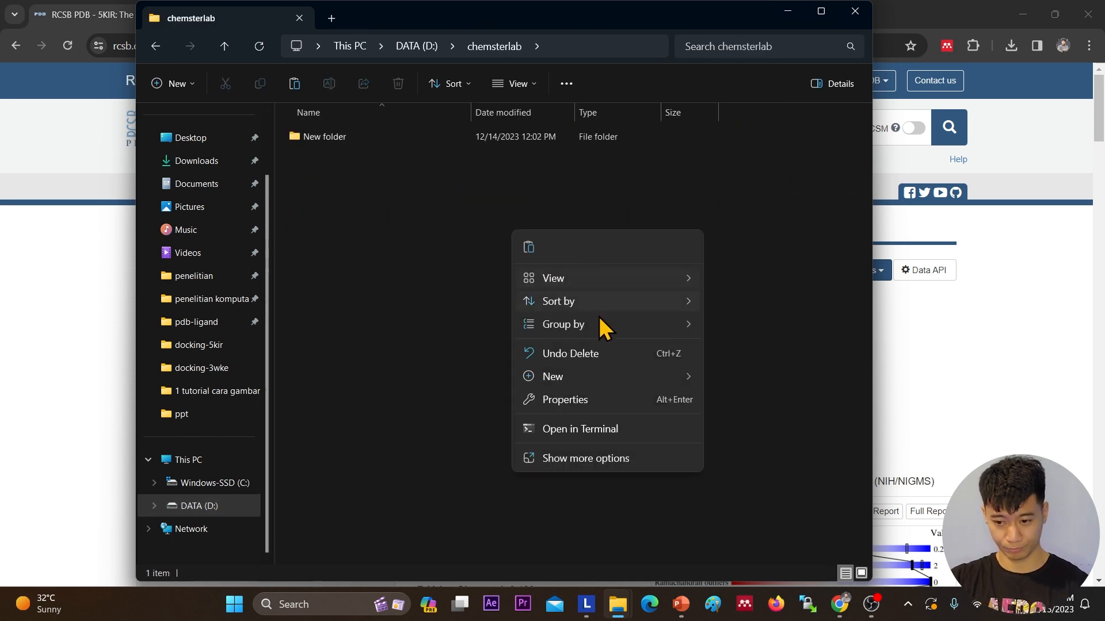
click(528, 247)
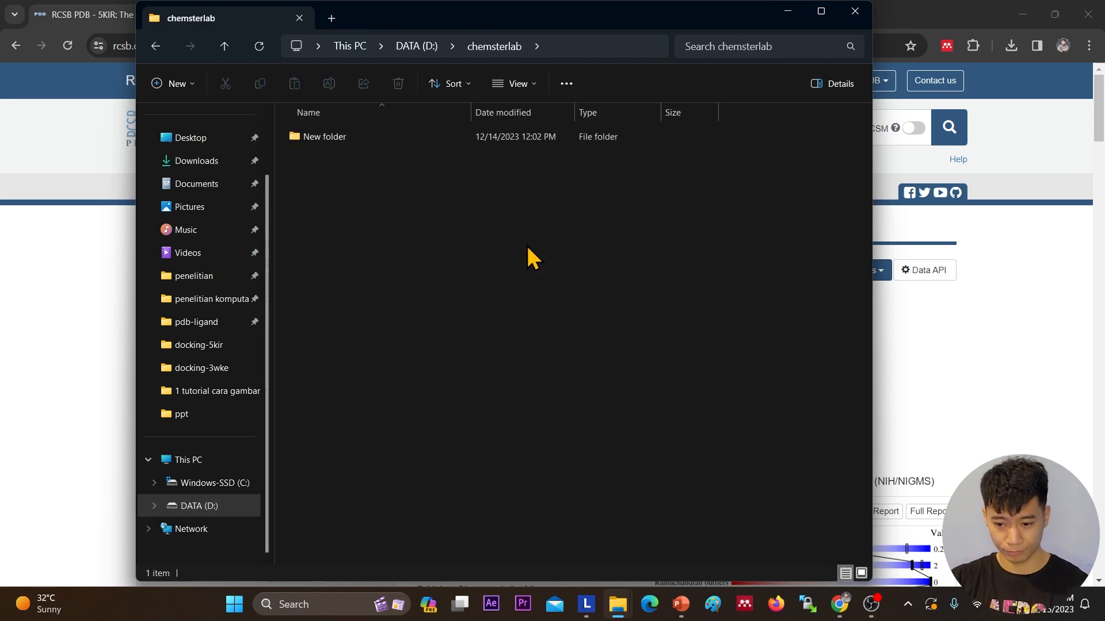
- Minimize the file explorer and browser windows, and bring up UCSF Chimera in a maximized window
click(788, 11)
click(1026, 15)
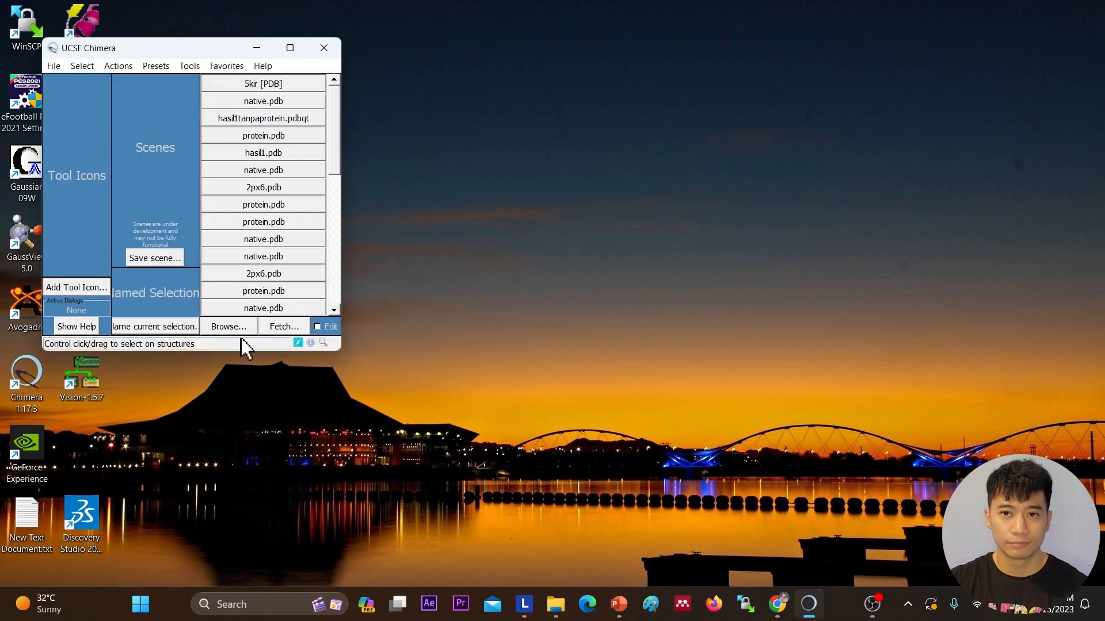
click(290, 48)
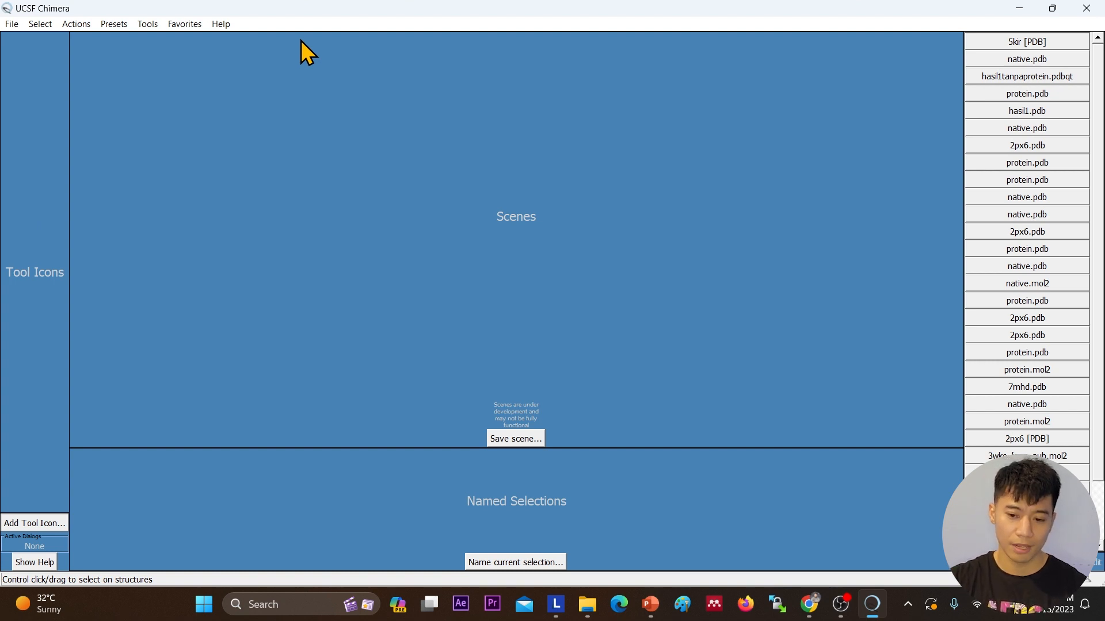
- Open the local structure file 5kir.pdb from D:\chemsterlab
click(17, 27)
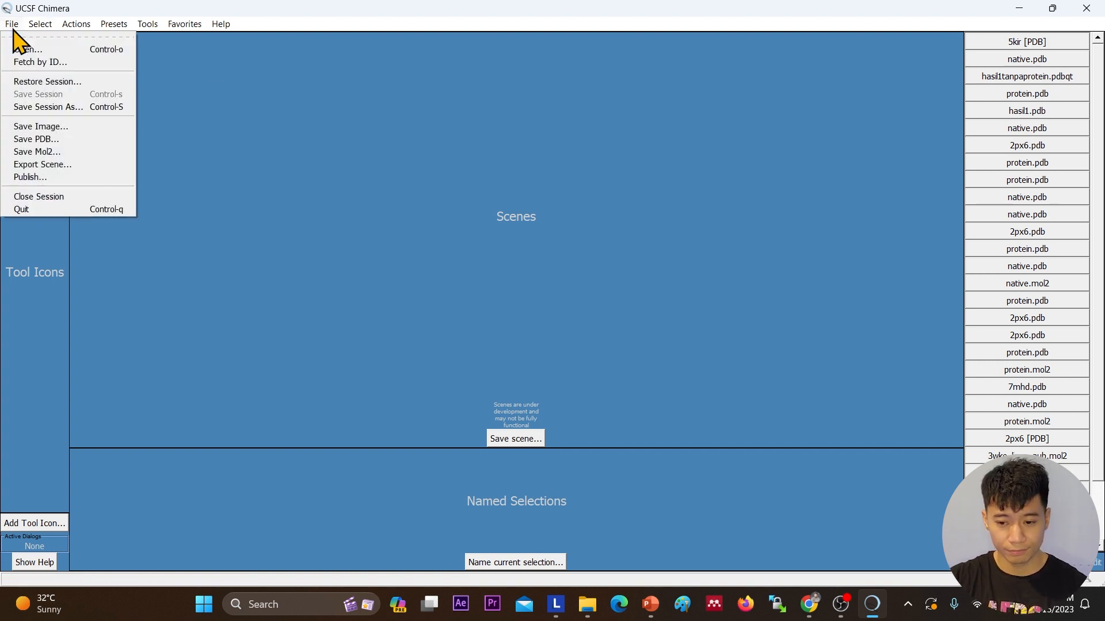
click(17, 51)
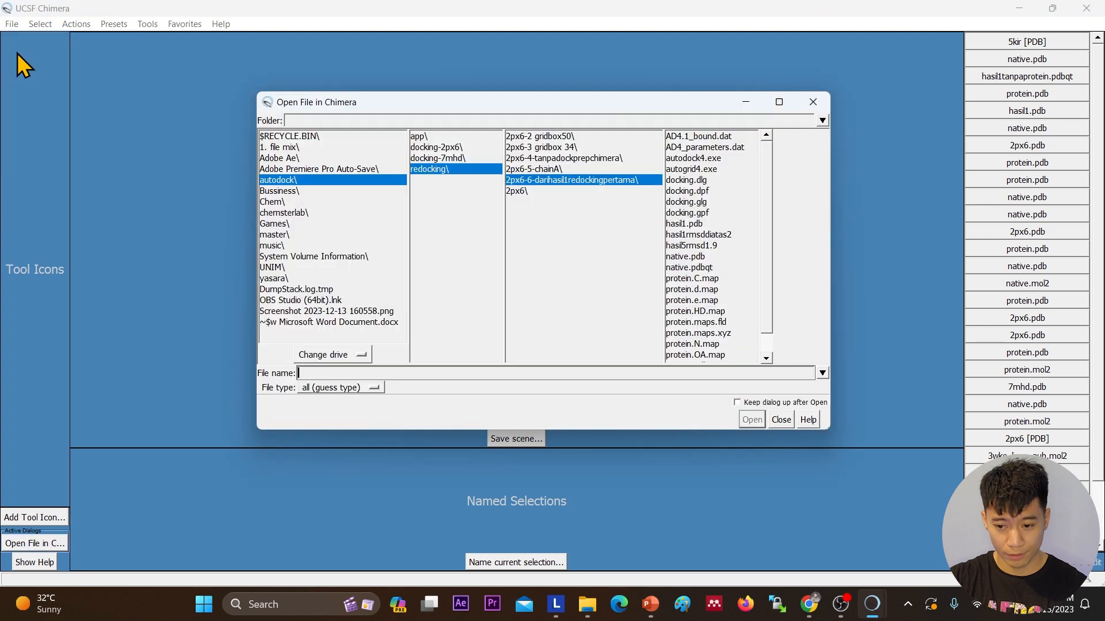
click(341, 358)
click(311, 389)
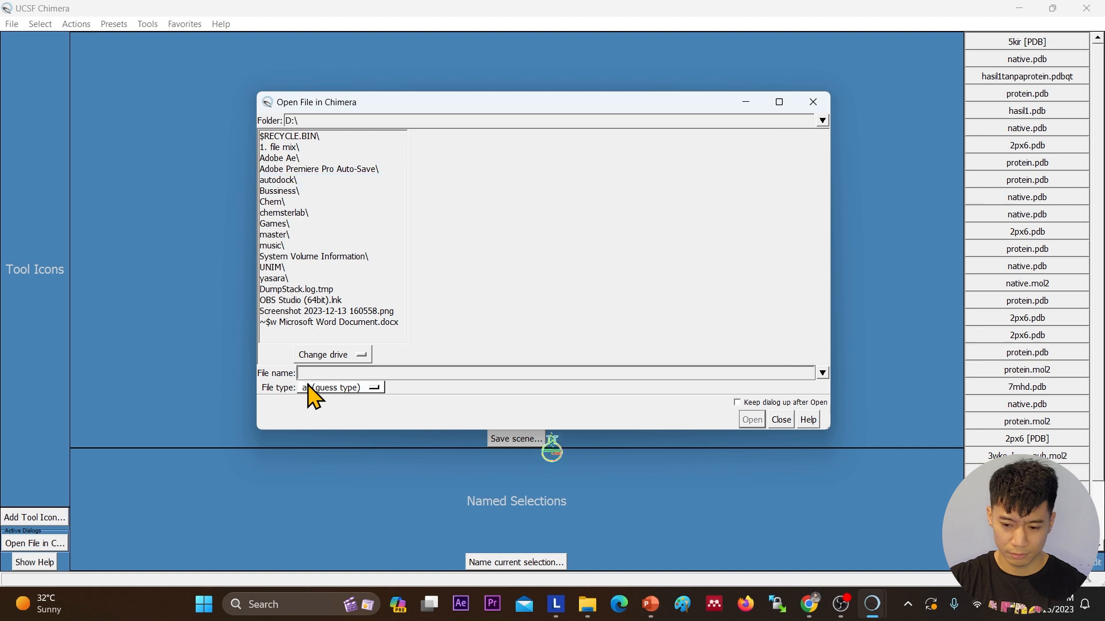
click(278, 214)
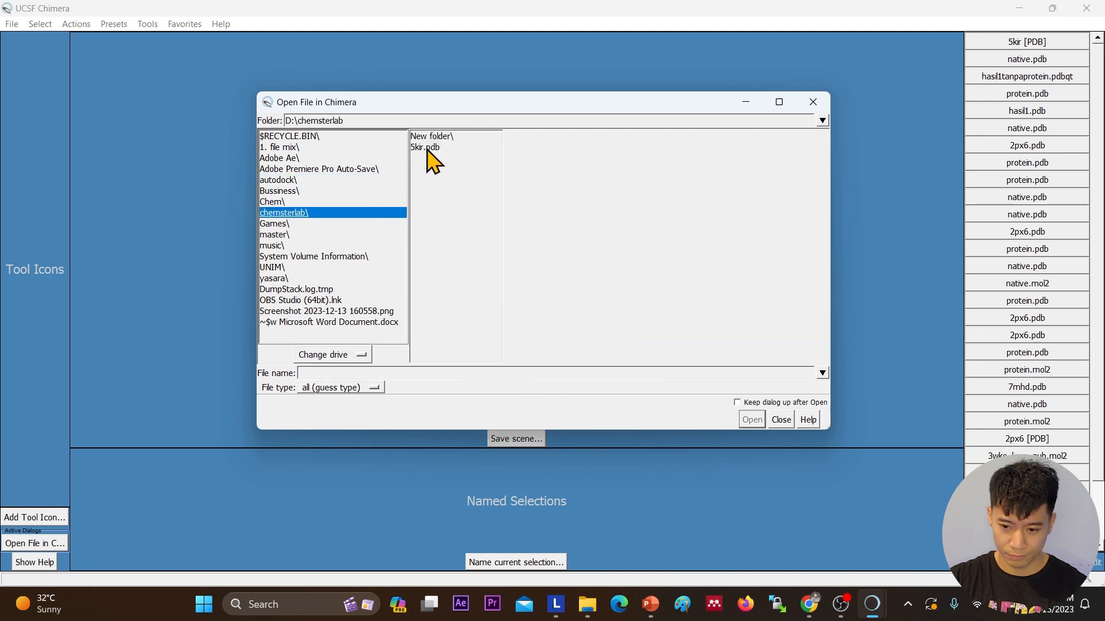
click(427, 149)
click(751, 421)
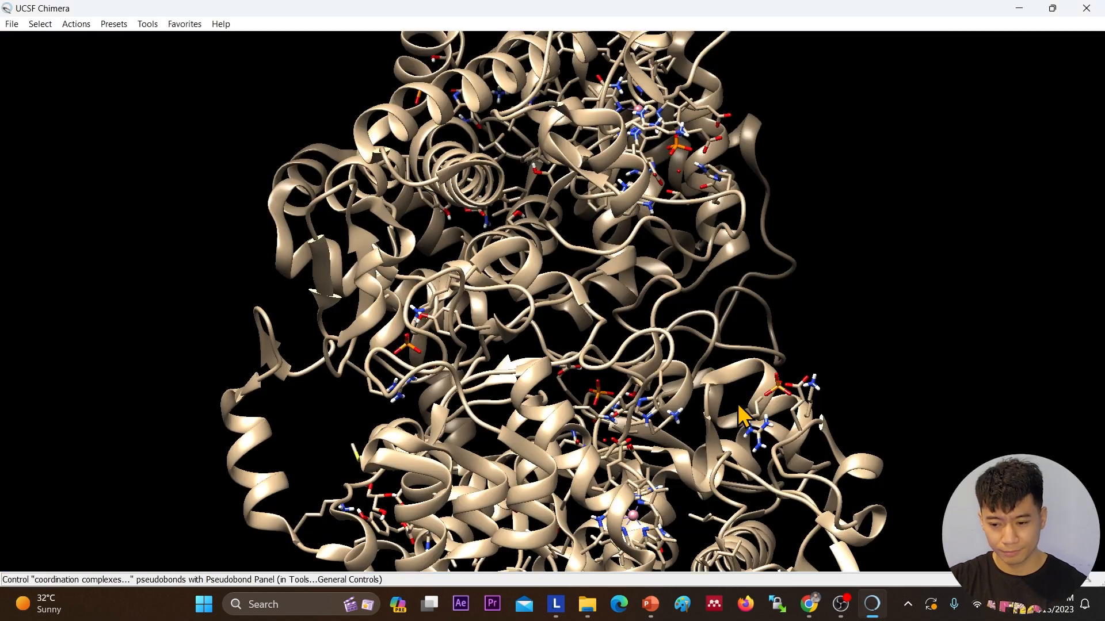
scroll(743, 416, down, 10)
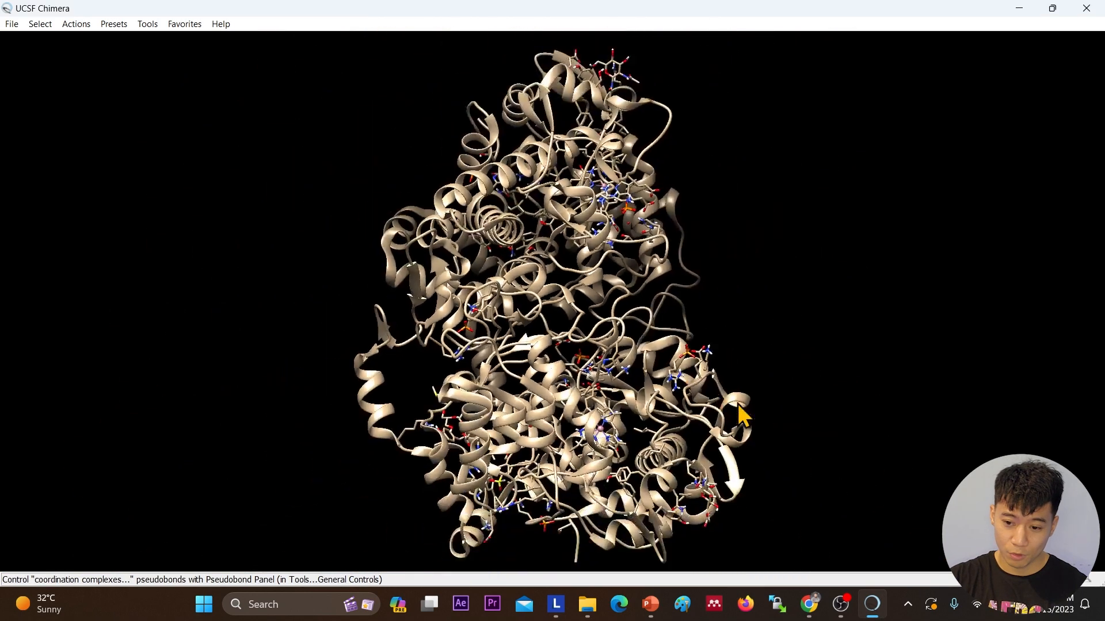
scroll(740, 408, up, 3)
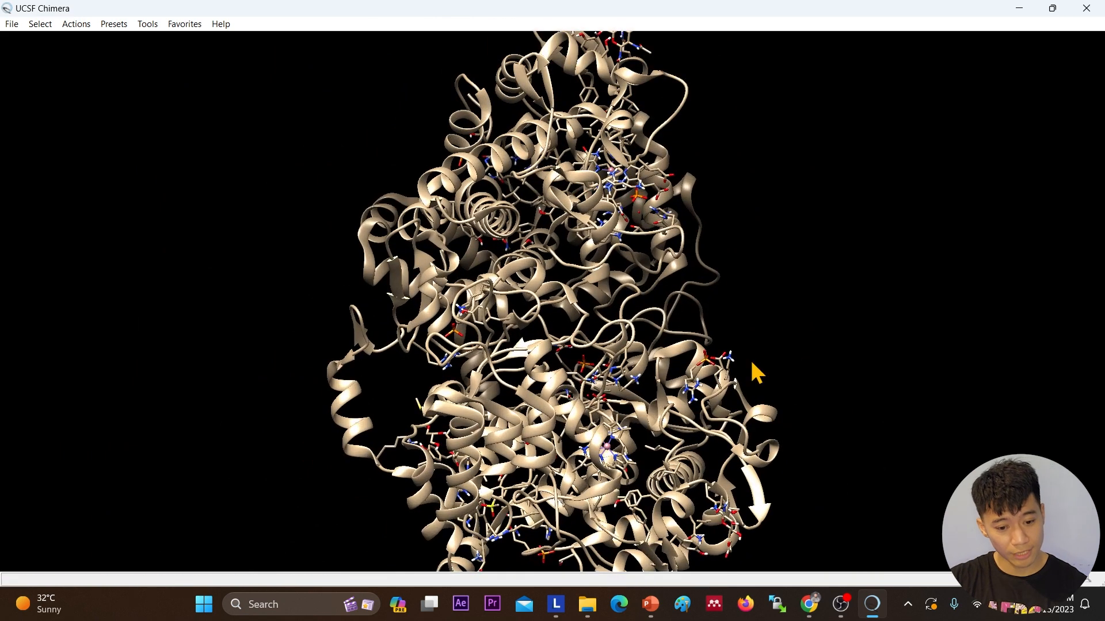
- Close the current session and fetch structure 5kir from the PDB database by its ID
click(13, 24)
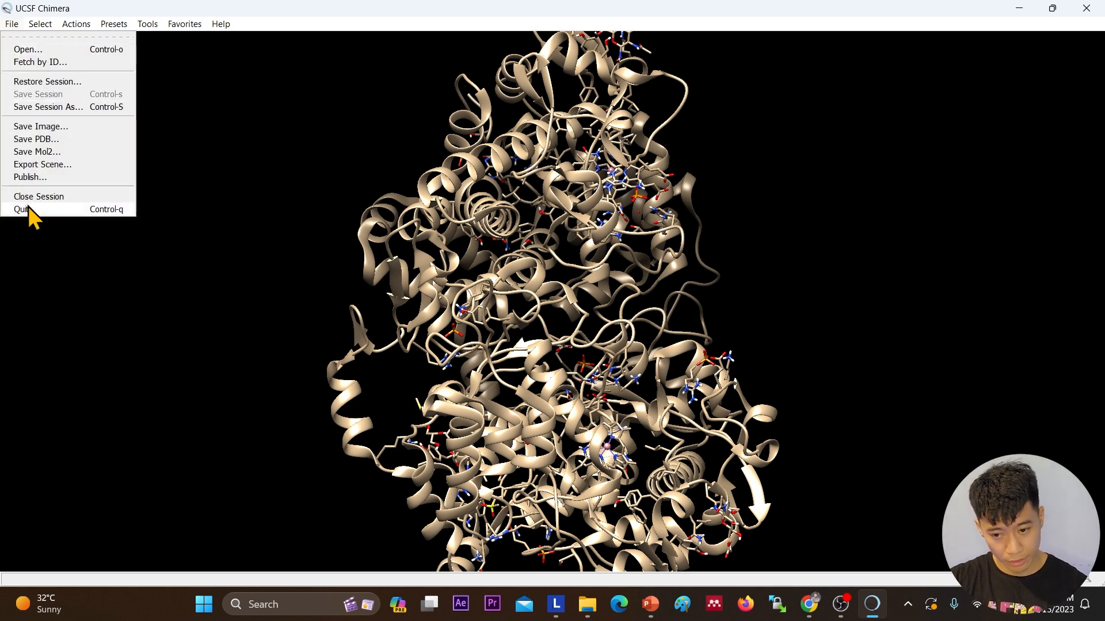
click(25, 197)
click(11, 26)
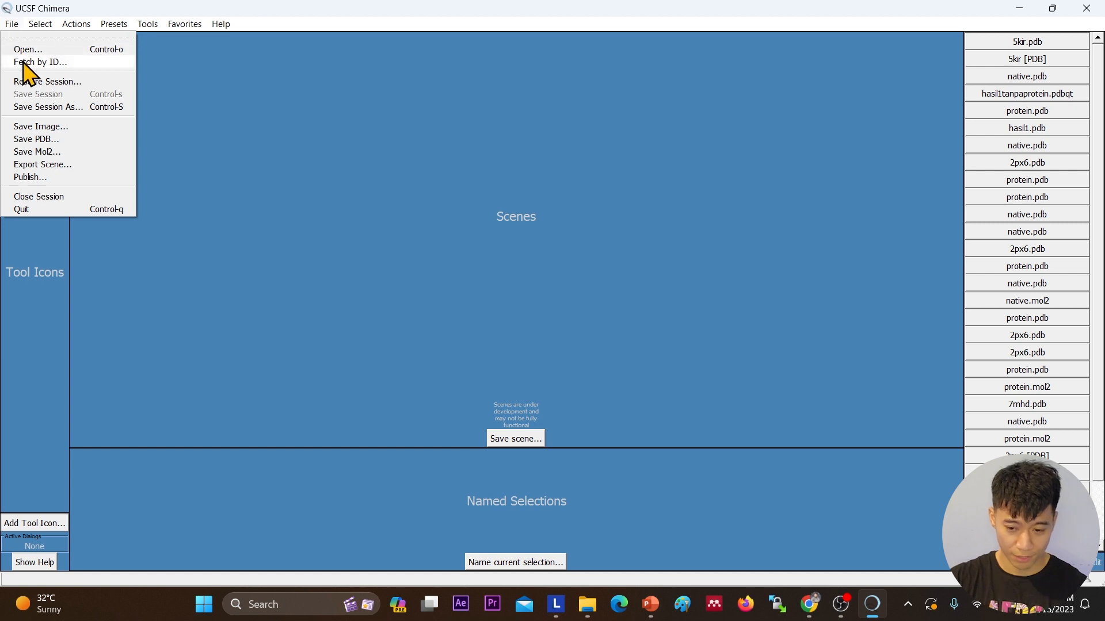
click(24, 64)
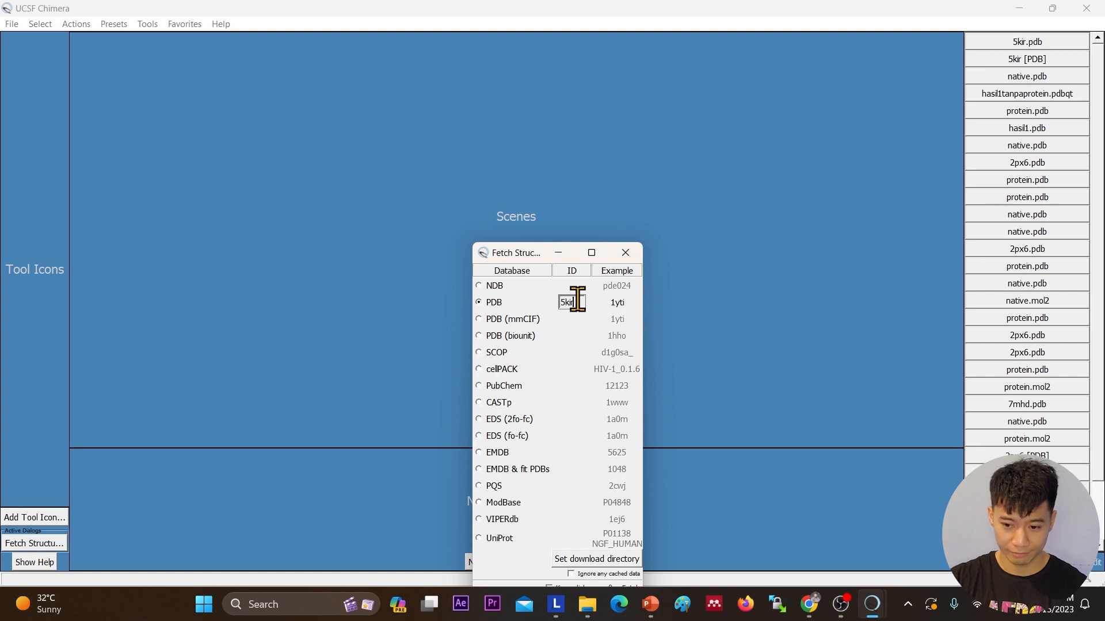
drag(525, 252, 587, 133)
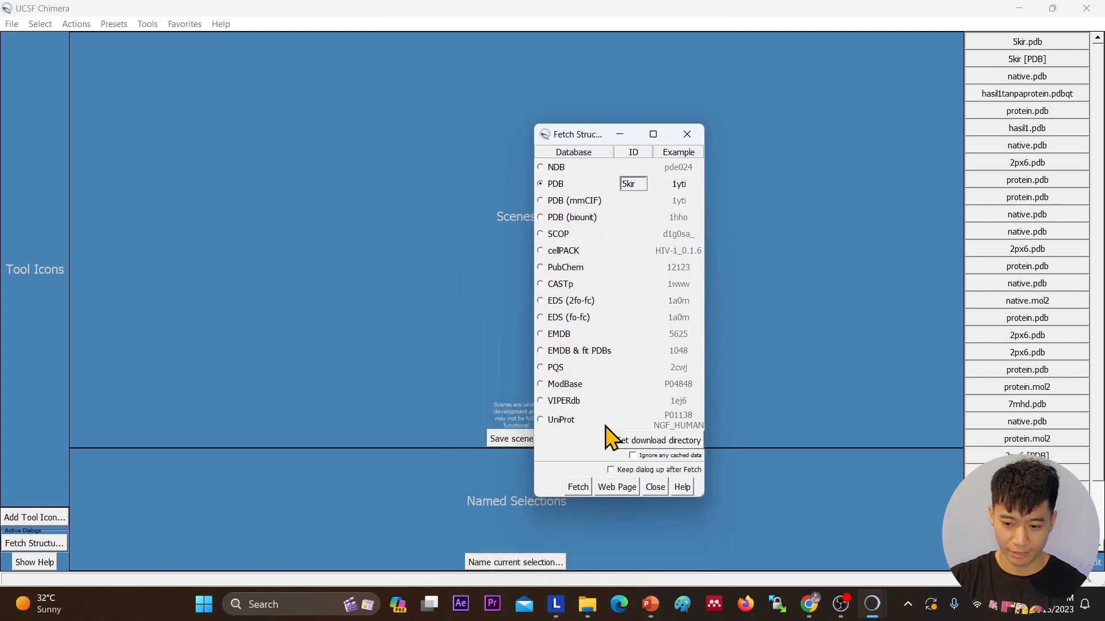
click(584, 488)
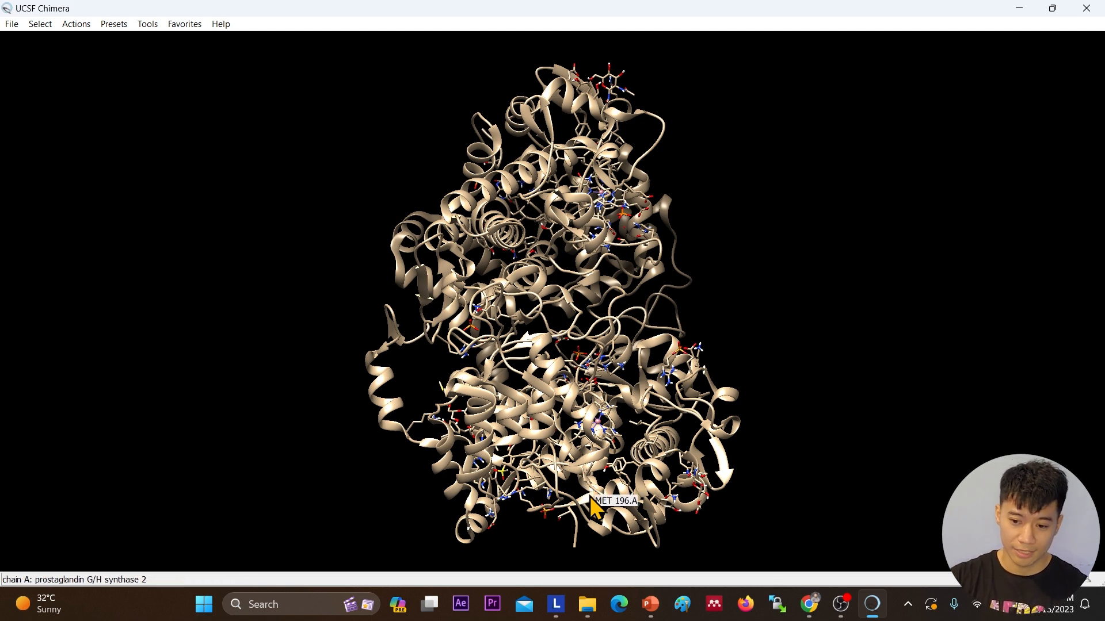
- Highlight chain A and then chain B of the structure to compare the part each one covers
drag(736, 317, 582, 311)
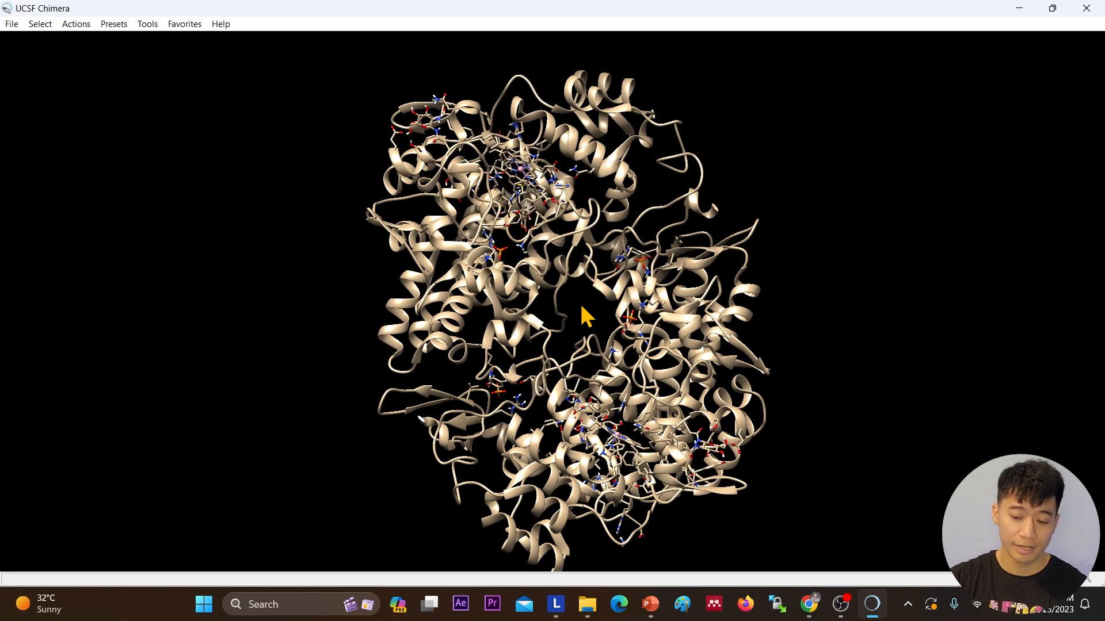
click(39, 25)
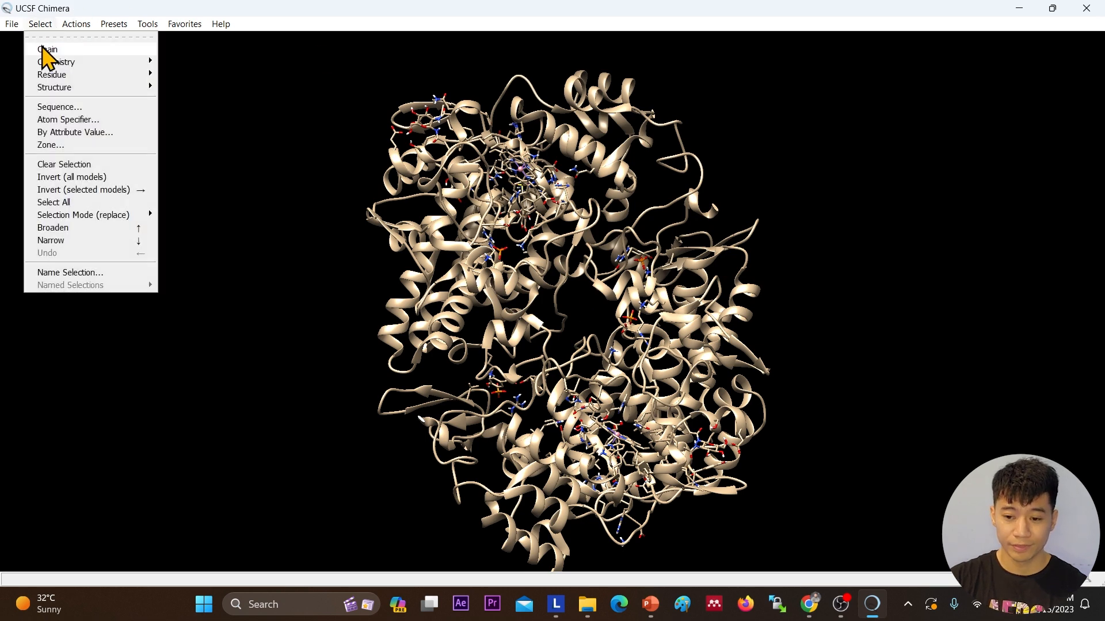
mouse_move(43, 50)
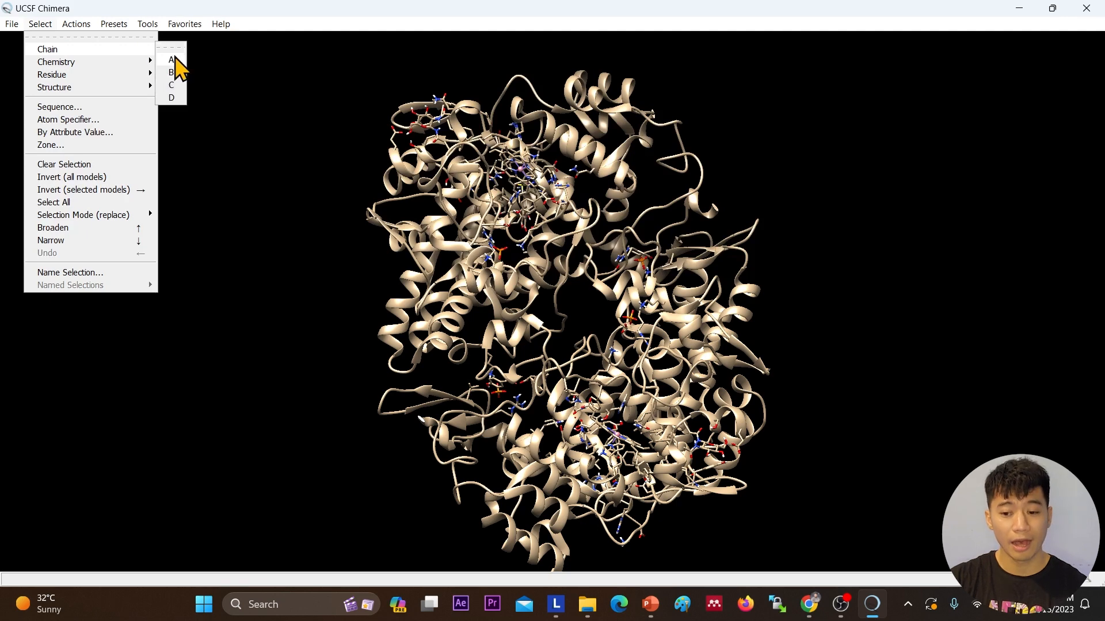
click(172, 72)
click(45, 24)
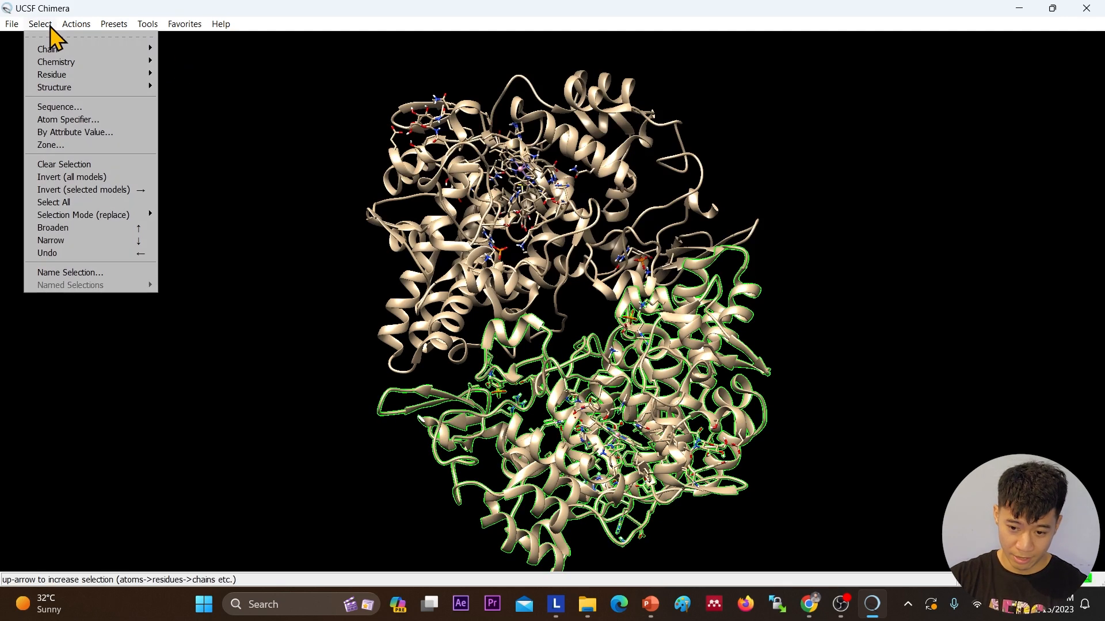
mouse_move(111, 54)
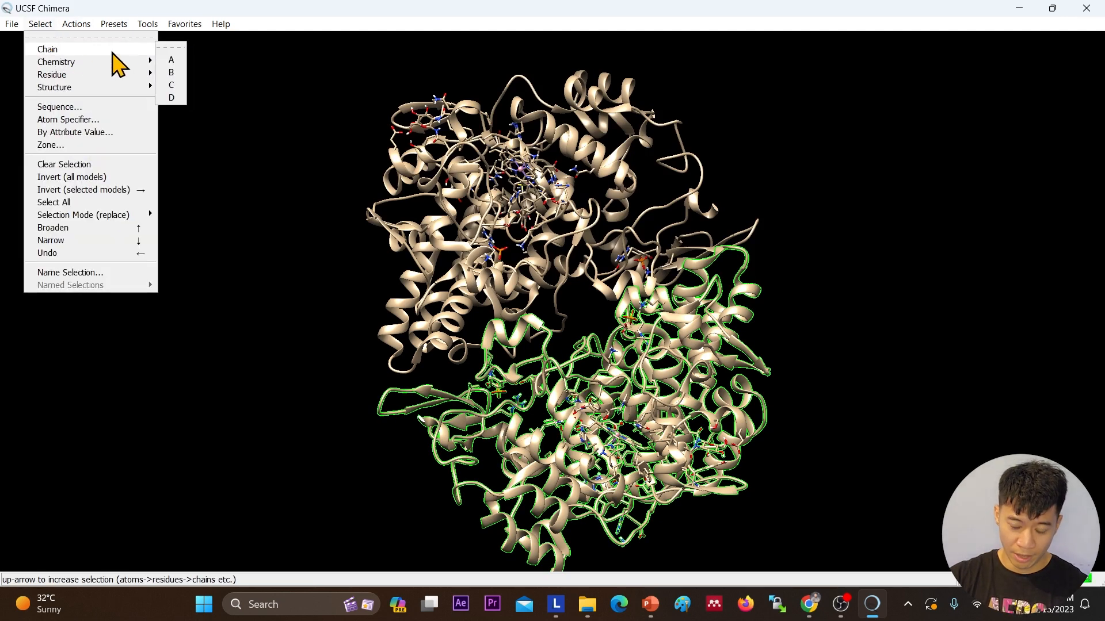
click(171, 59)
- Highlight chain C, then return the selection to chain A to locate it in the structure
click(45, 24)
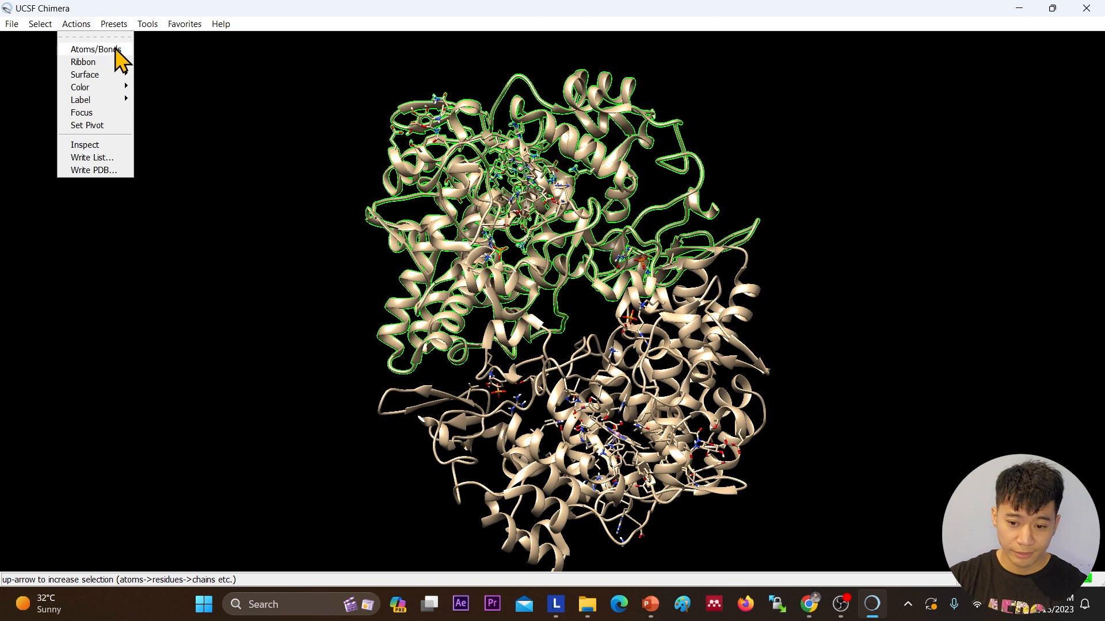
mouse_move(74, 51)
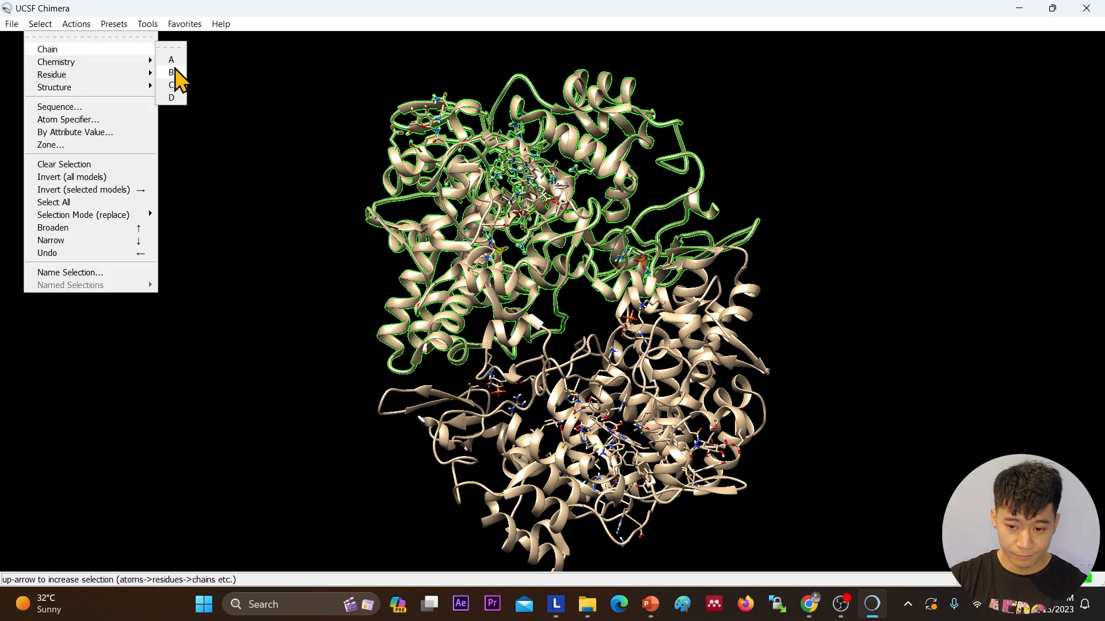
click(175, 85)
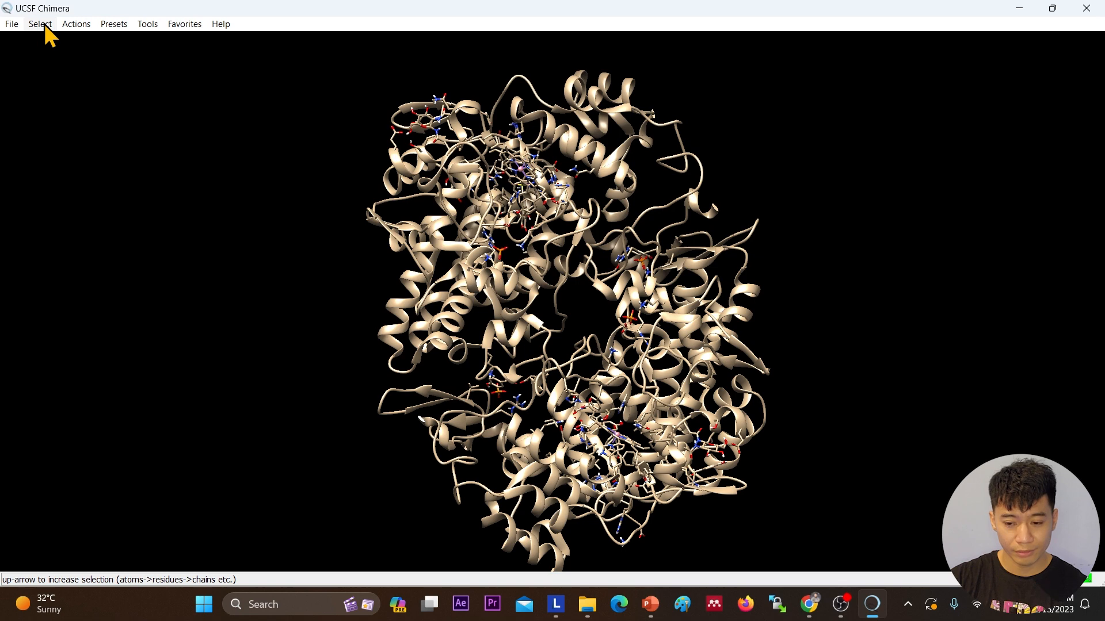
click(44, 24)
mouse_move(55, 51)
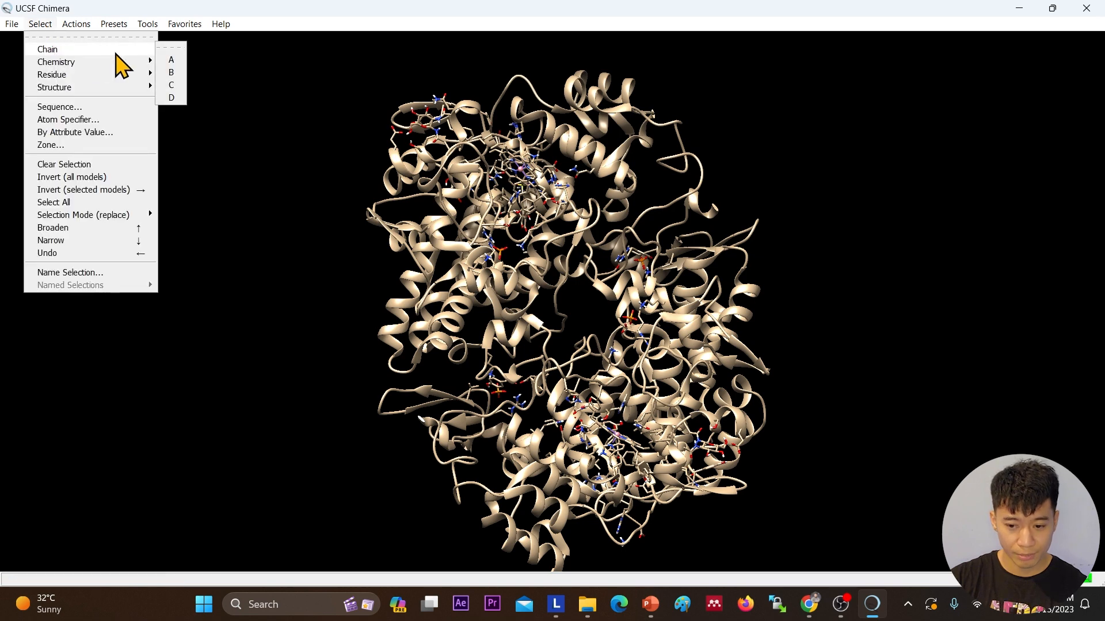
click(172, 60)
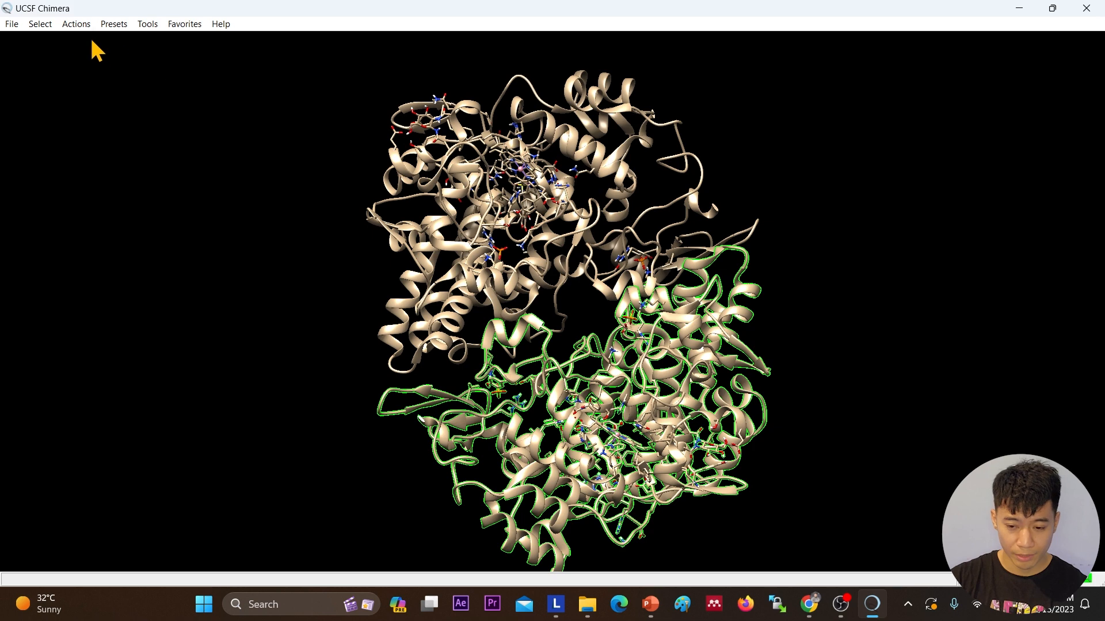
- Select chain B and delete its atoms and bonds
click(48, 26)
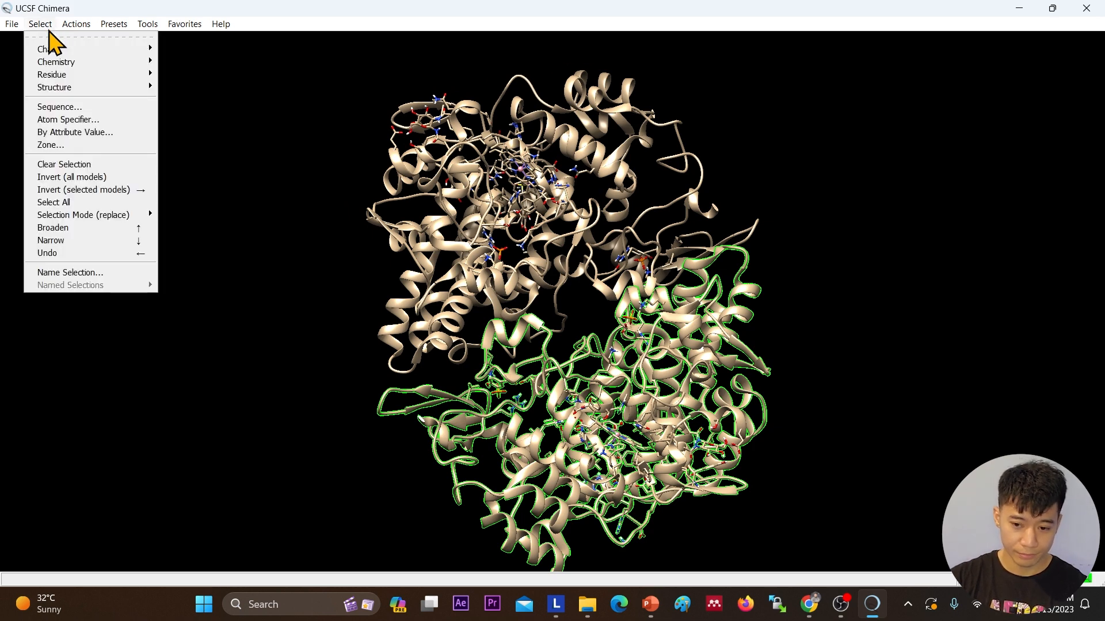
mouse_move(52, 50)
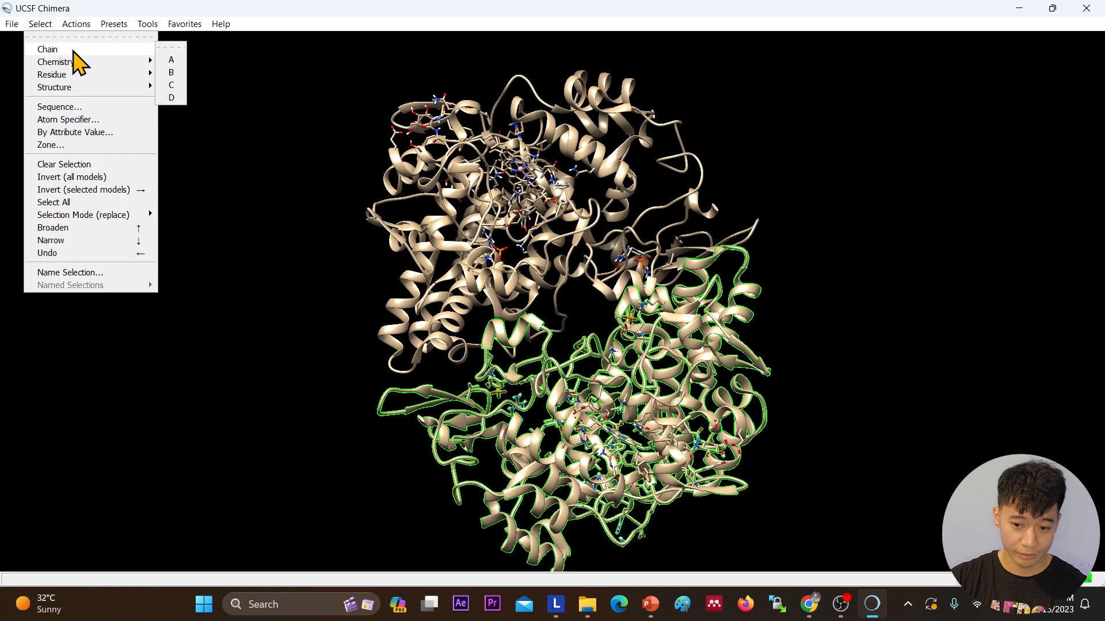
click(176, 75)
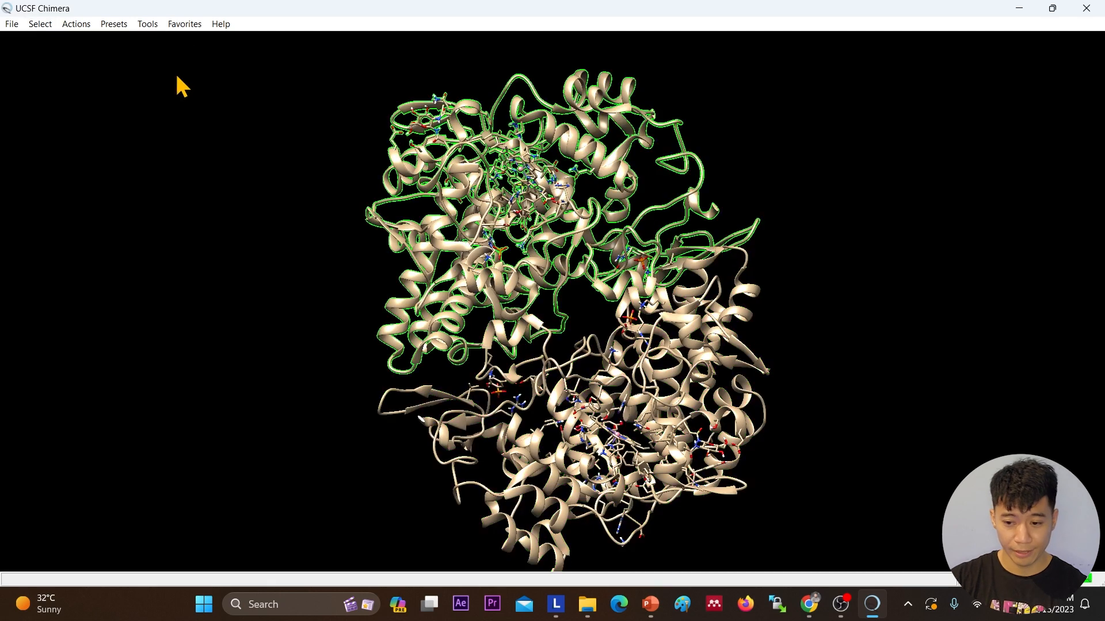
click(78, 24)
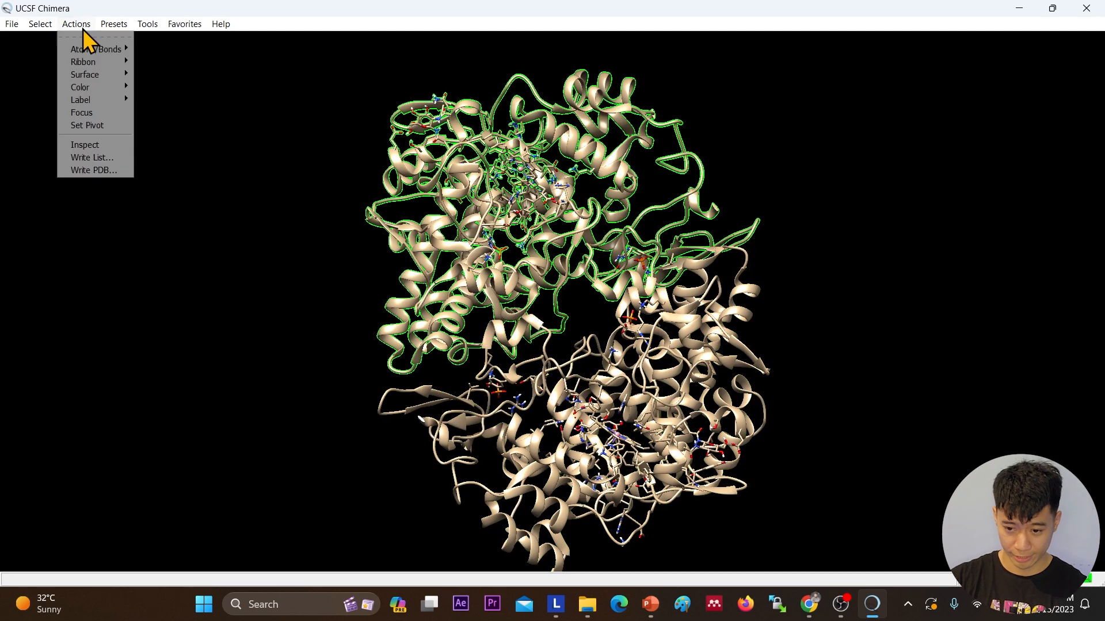
mouse_move(91, 50)
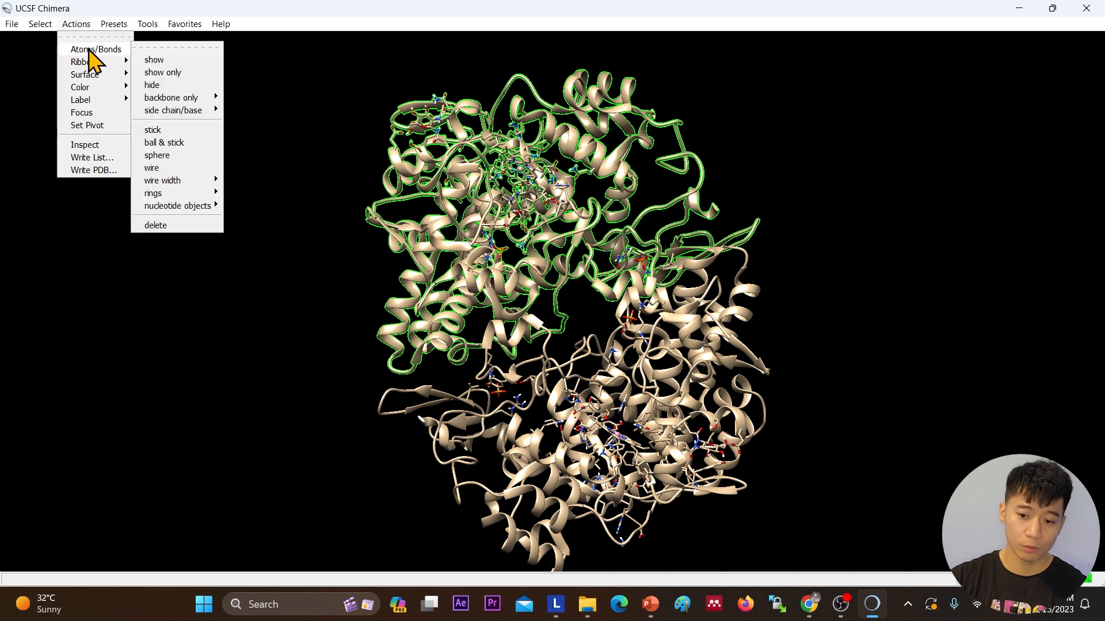
click(186, 223)
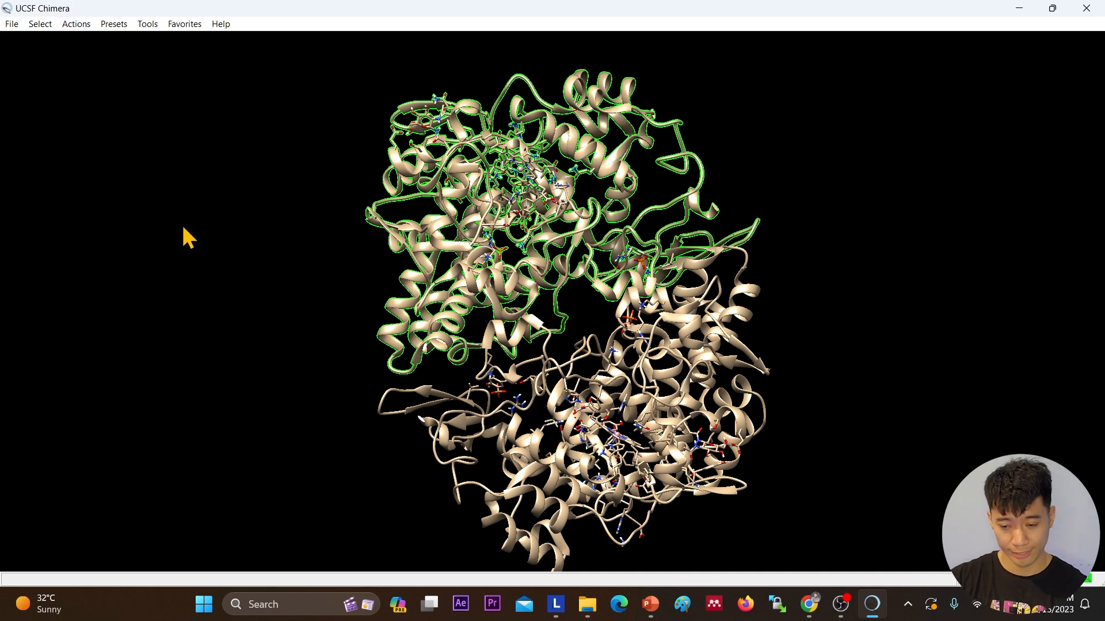
- Select chain C and delete its atoms and bonds
click(41, 24)
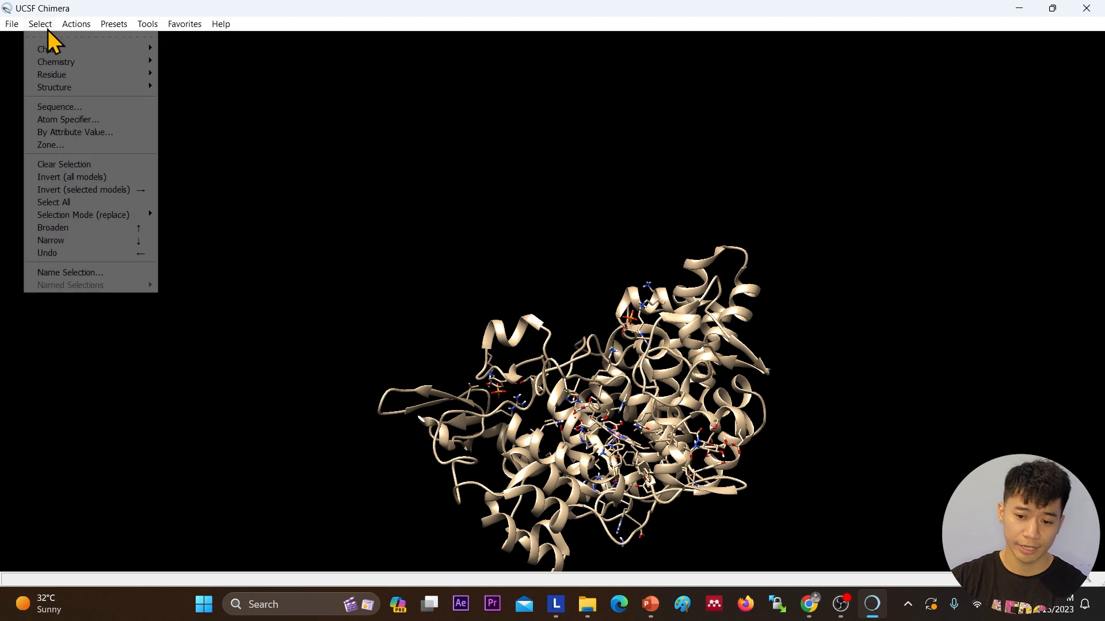
mouse_move(52, 58)
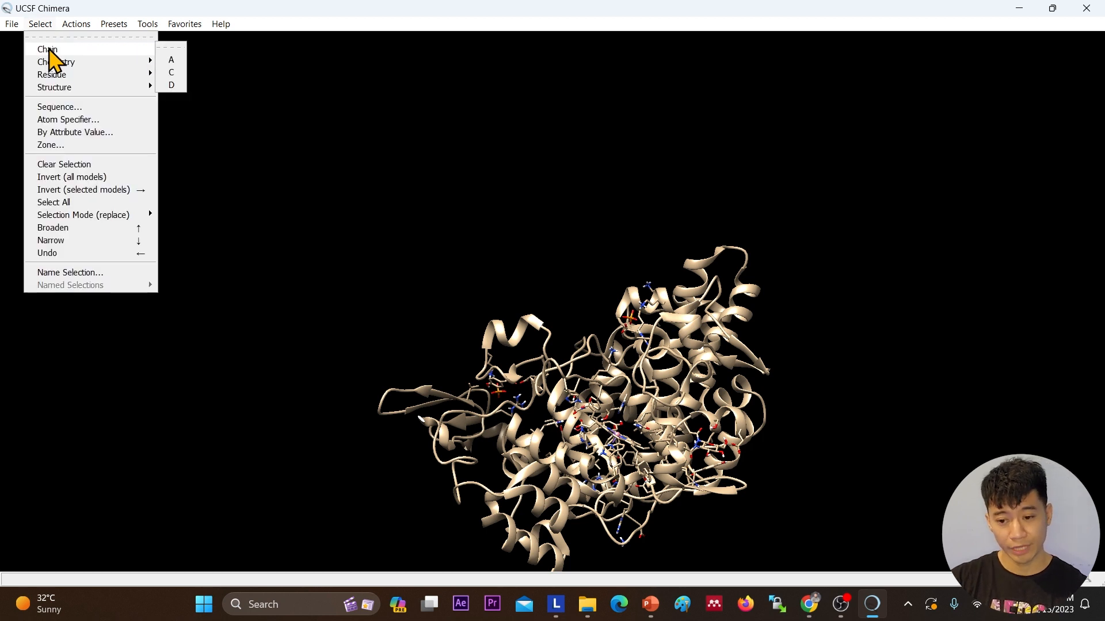
click(171, 74)
click(85, 25)
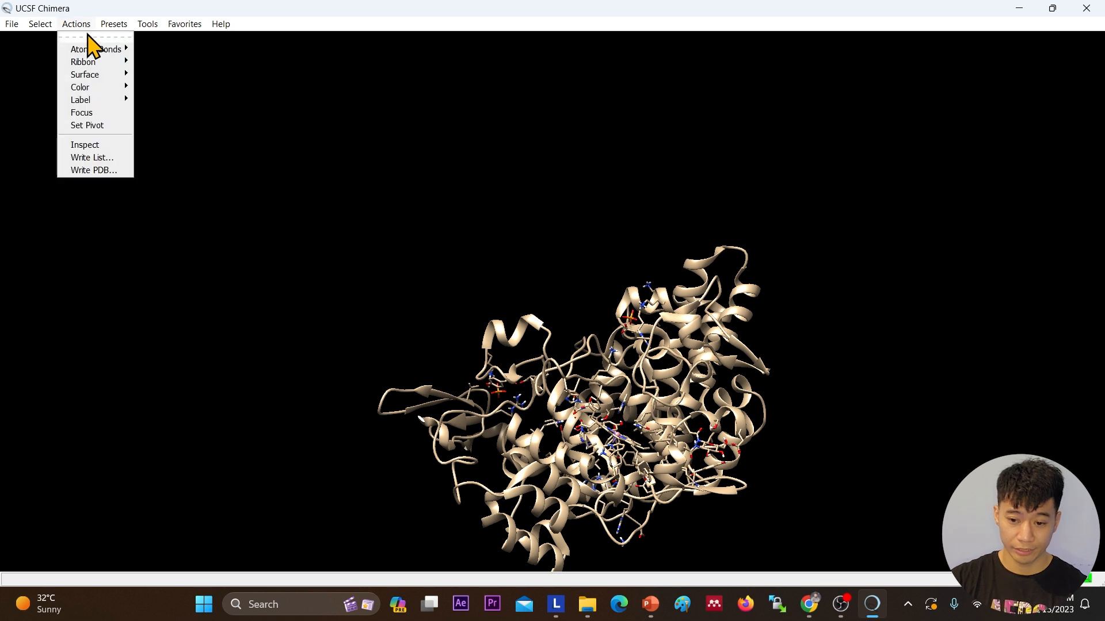
mouse_move(92, 51)
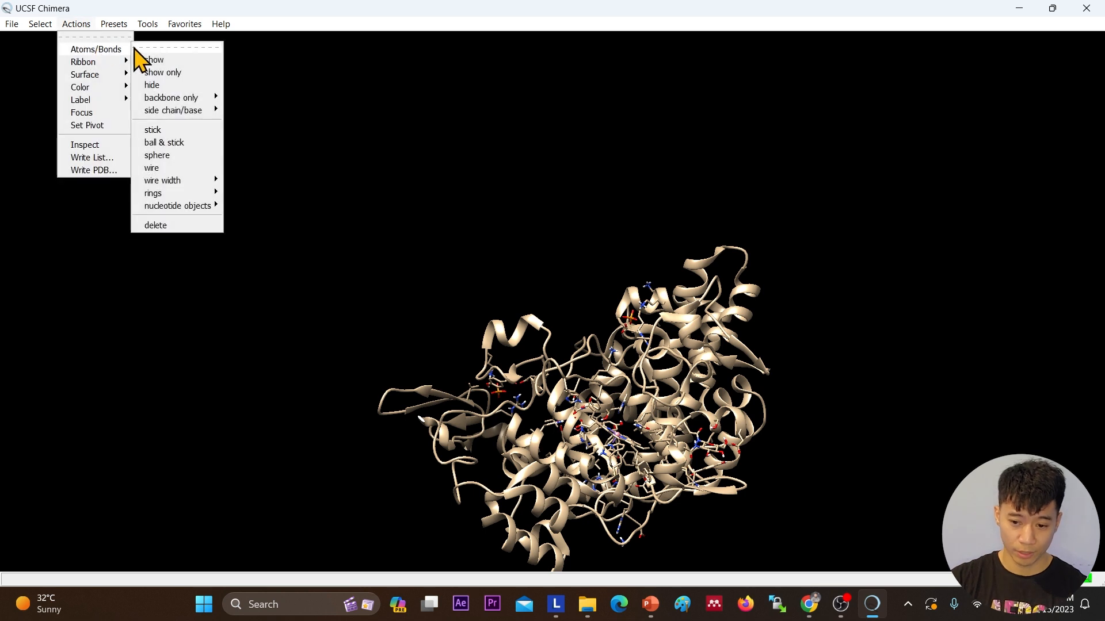
click(173, 227)
- Select chain D and delete its atoms and bonds
click(46, 26)
mouse_move(61, 50)
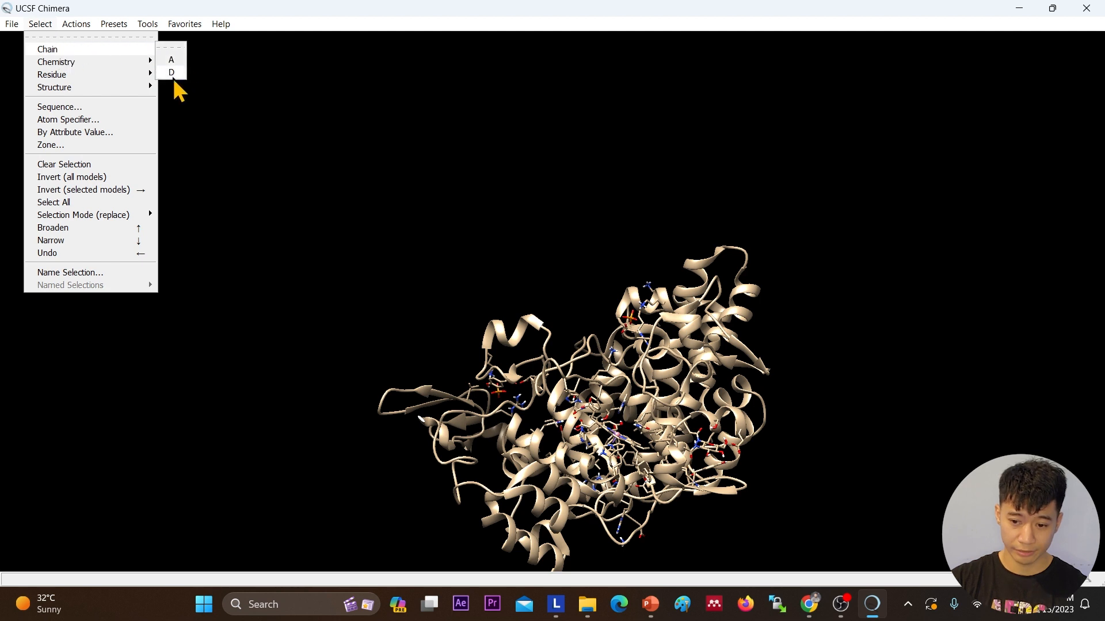
click(172, 74)
click(83, 25)
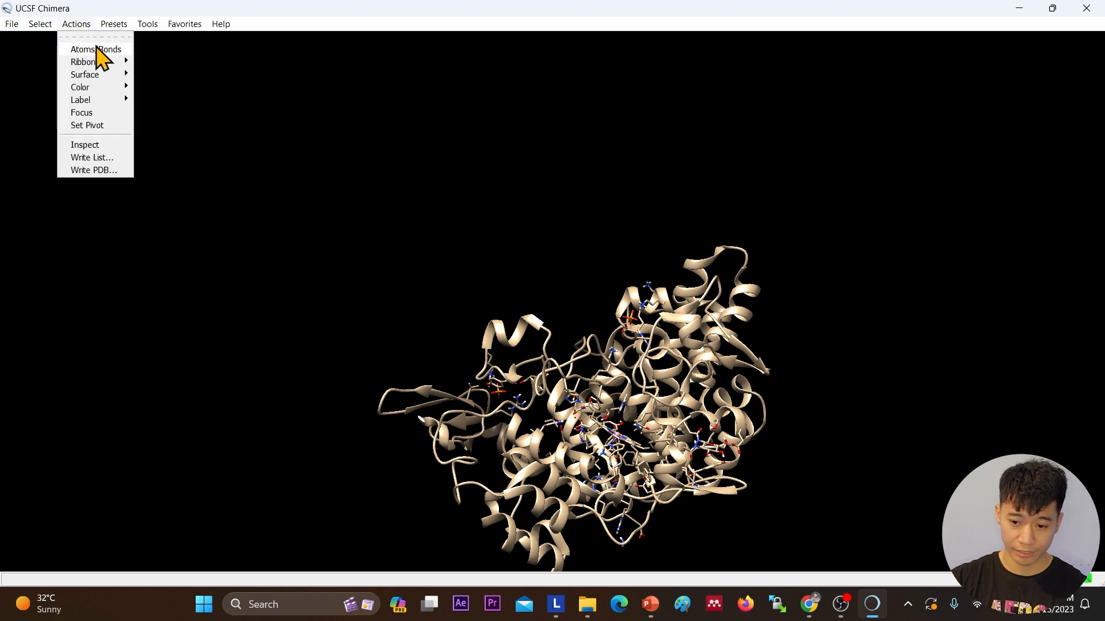
mouse_move(97, 50)
click(177, 225)
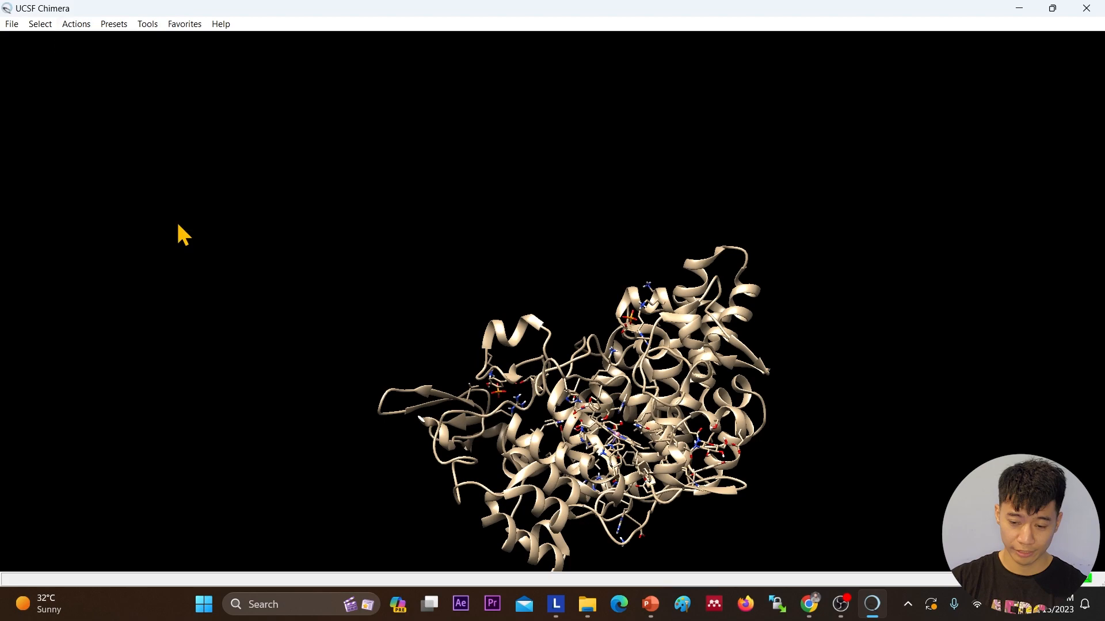
- Highlight all nonstandard residues of the remaining structure to see where they sit
drag(382, 302, 737, 340)
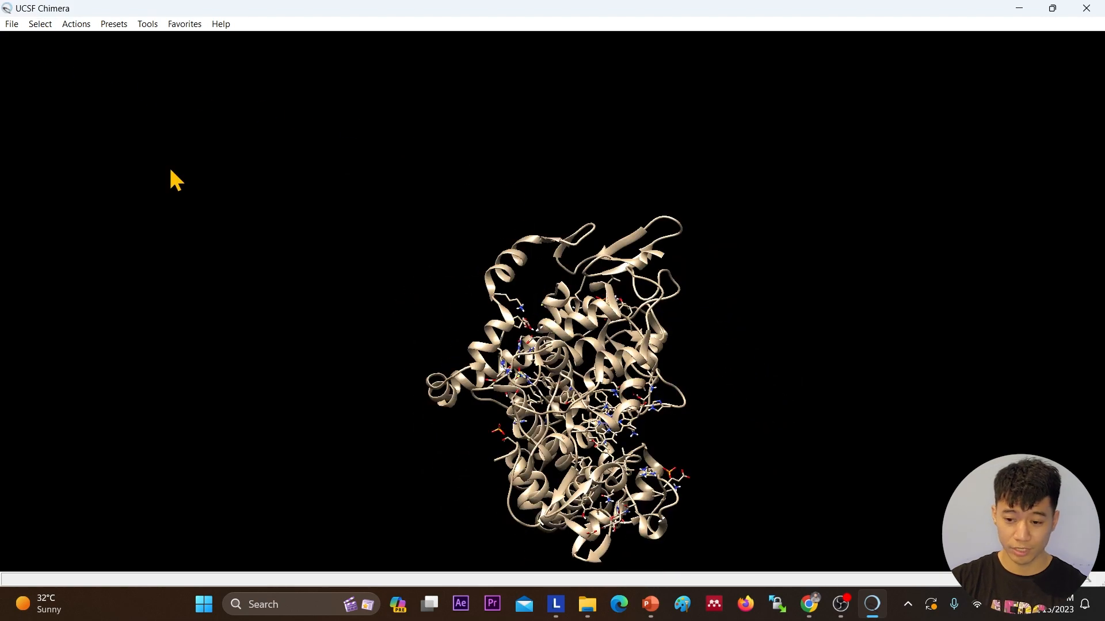
click(41, 26)
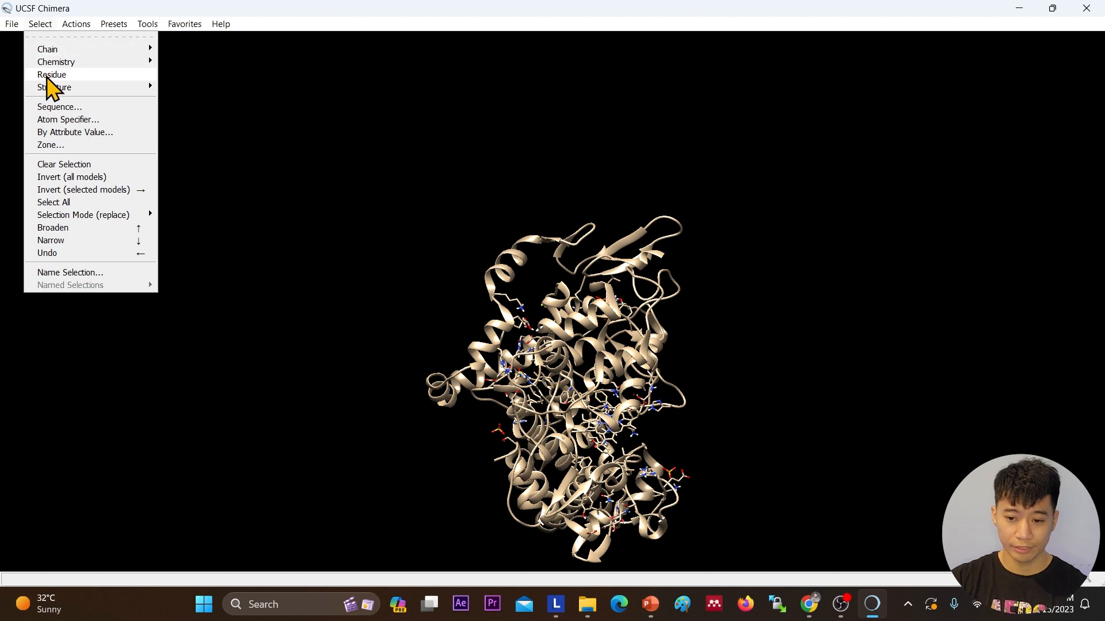
mouse_move(46, 74)
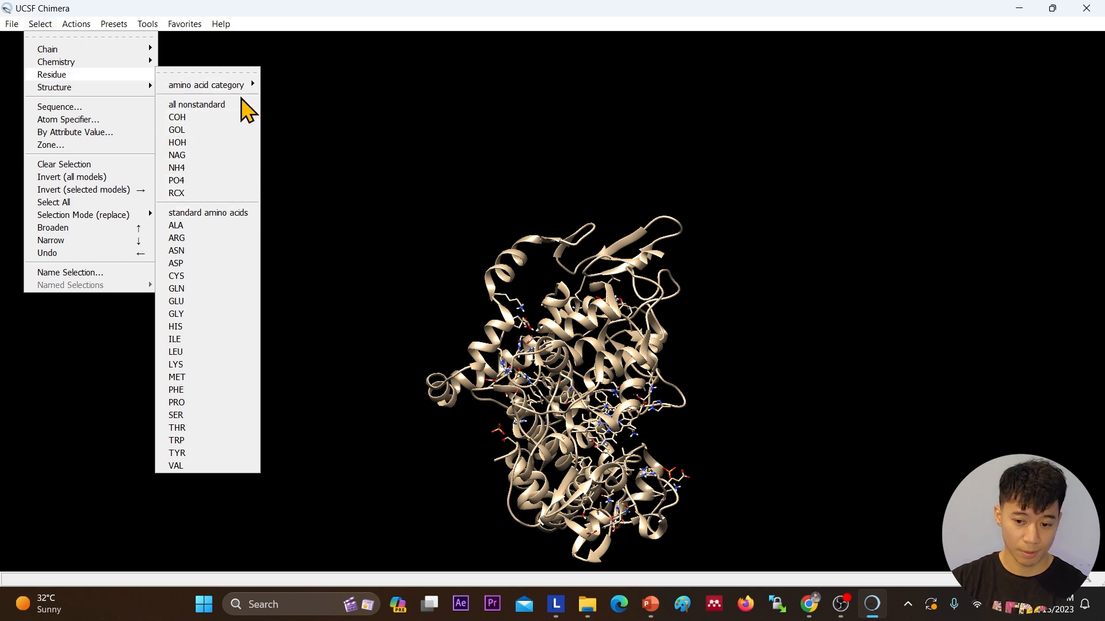
mouse_move(242, 87)
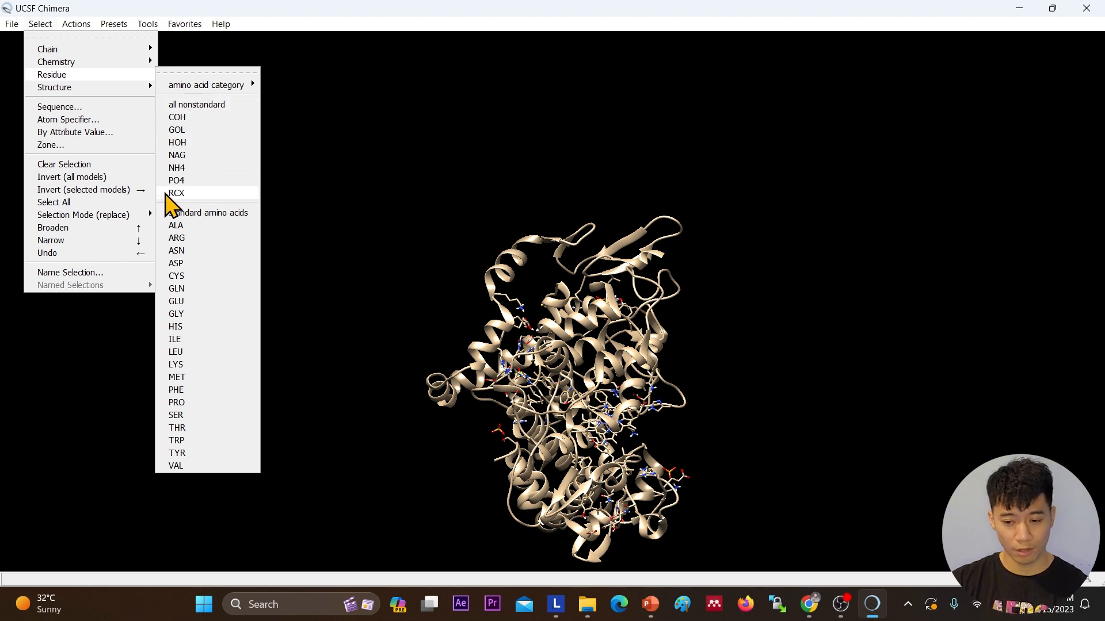
click(209, 105)
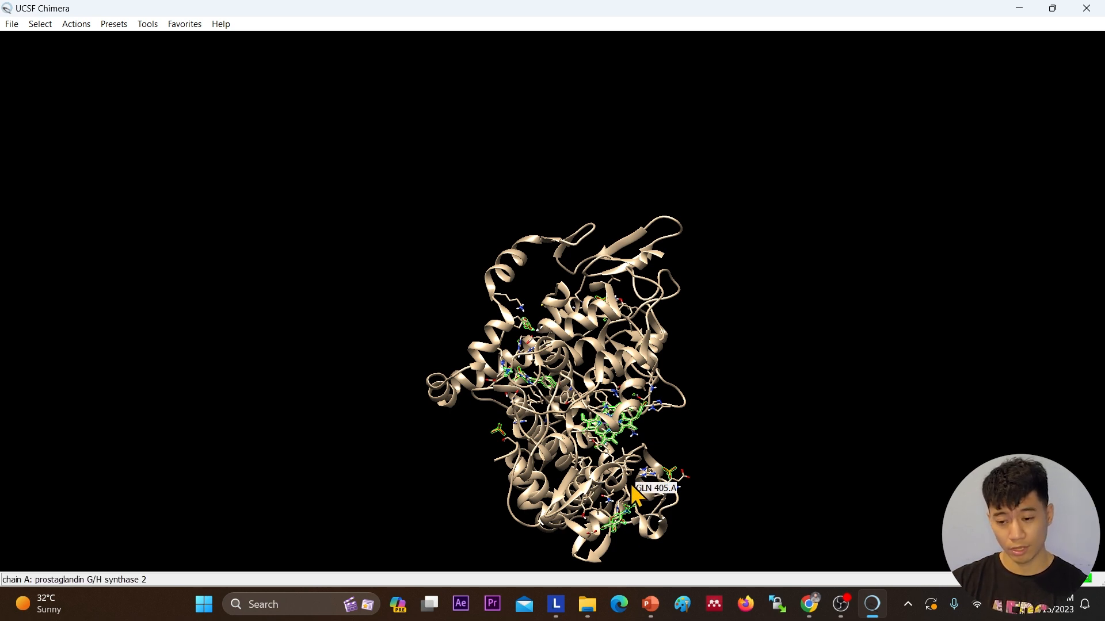
- Select the nonstandard residue COH and delete its atoms and bonds
click(40, 25)
mouse_move(52, 76)
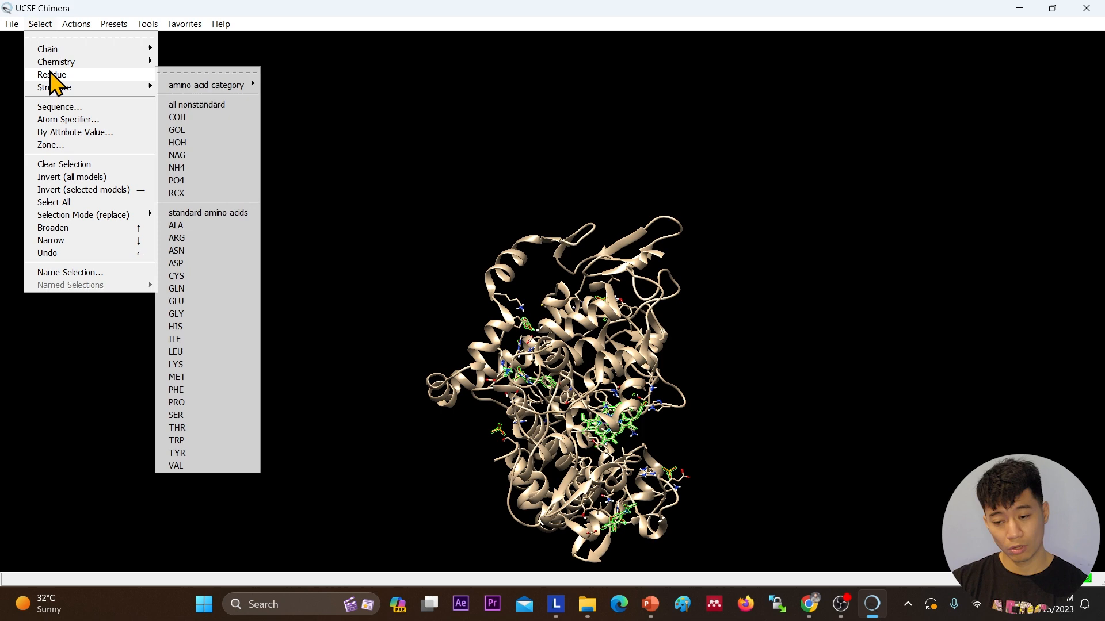
click(184, 119)
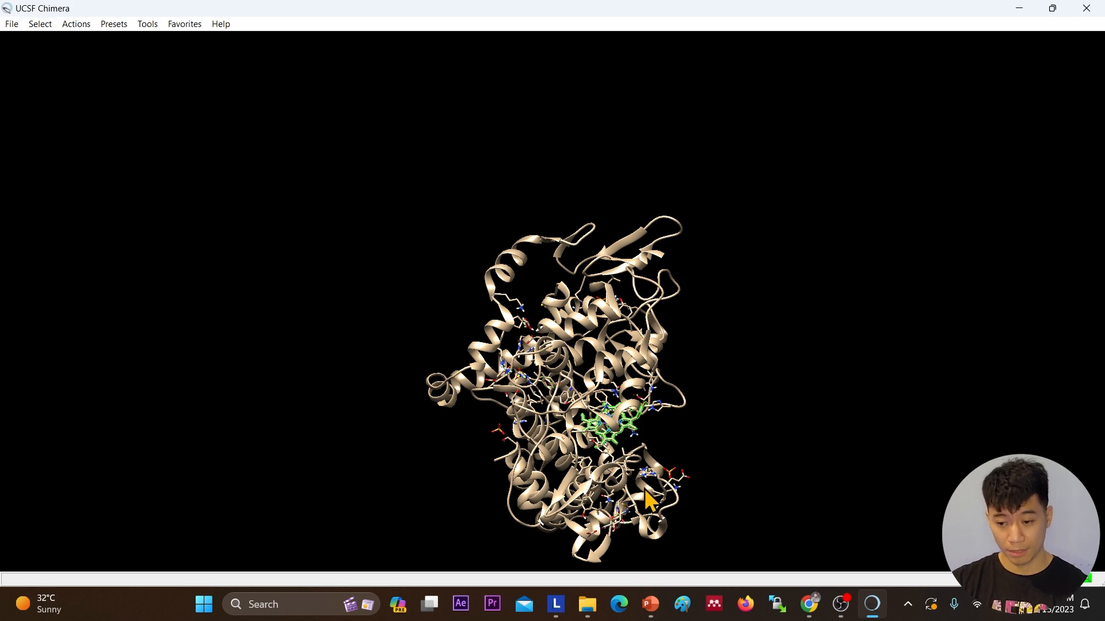
scroll(640, 451, down, 1)
scroll(638, 451, up, 6)
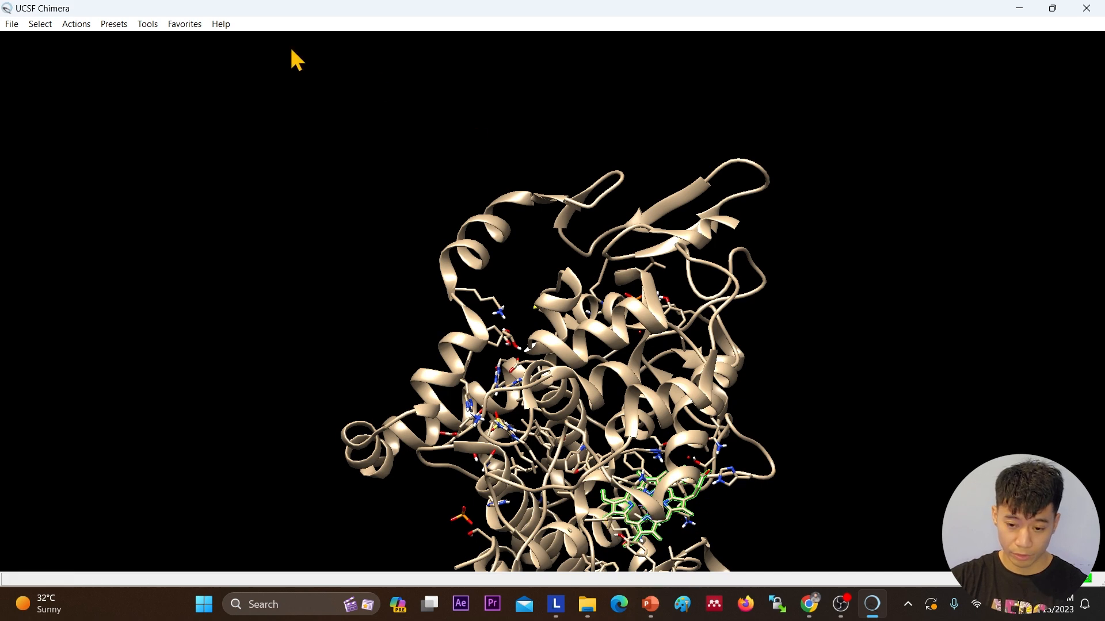
click(90, 23)
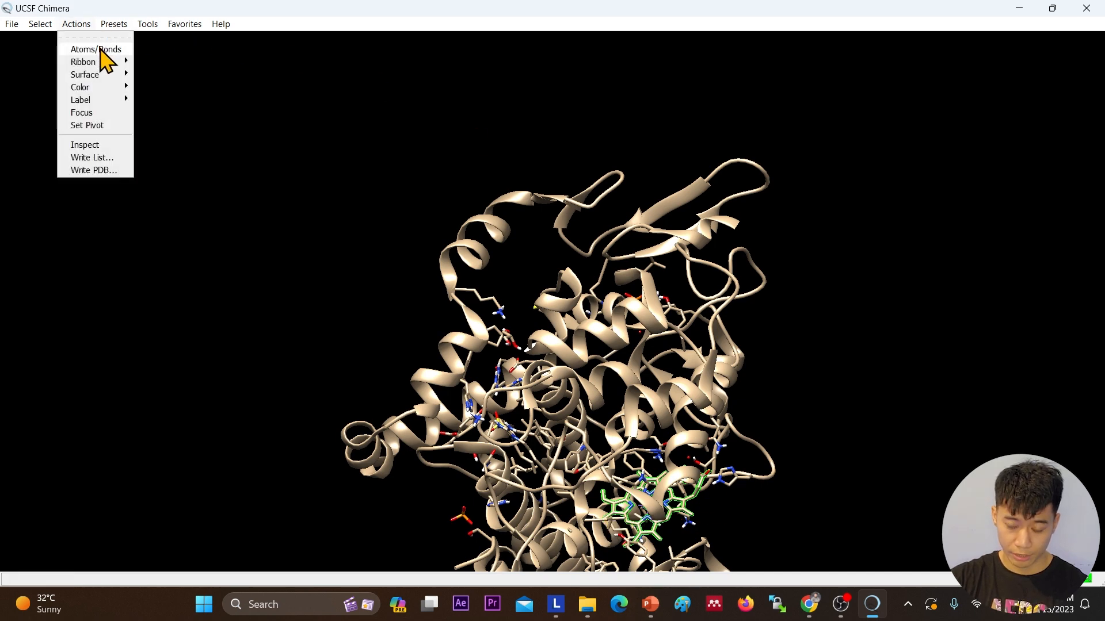
mouse_move(99, 50)
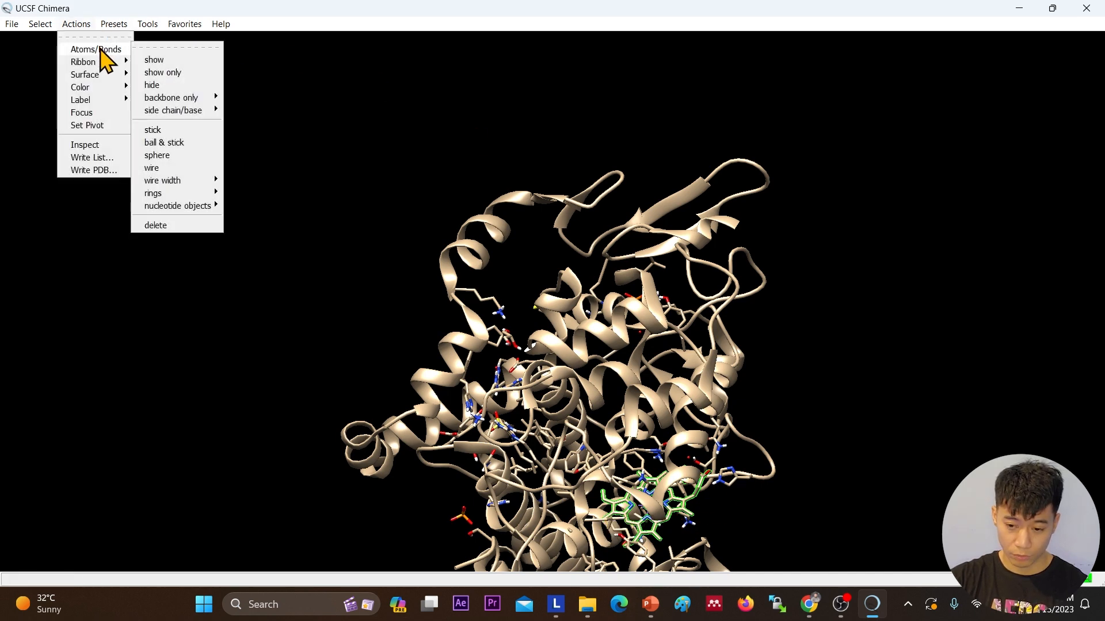
click(174, 228)
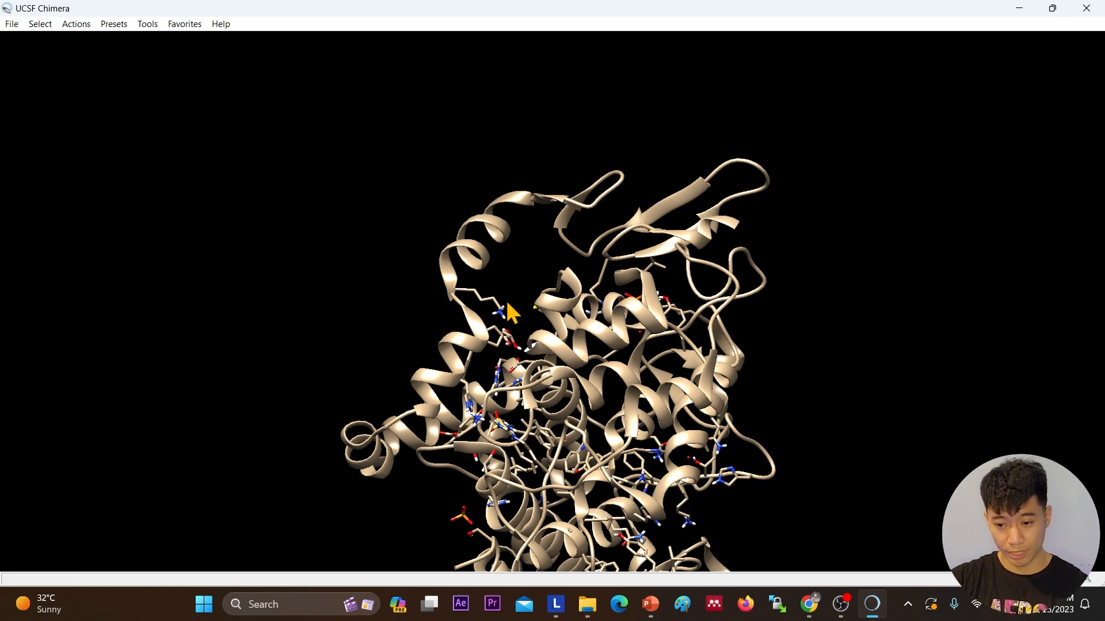
- Select all remaining nonstandard residues, delete their atoms and bonds, and check the residue list for leftovers
click(41, 24)
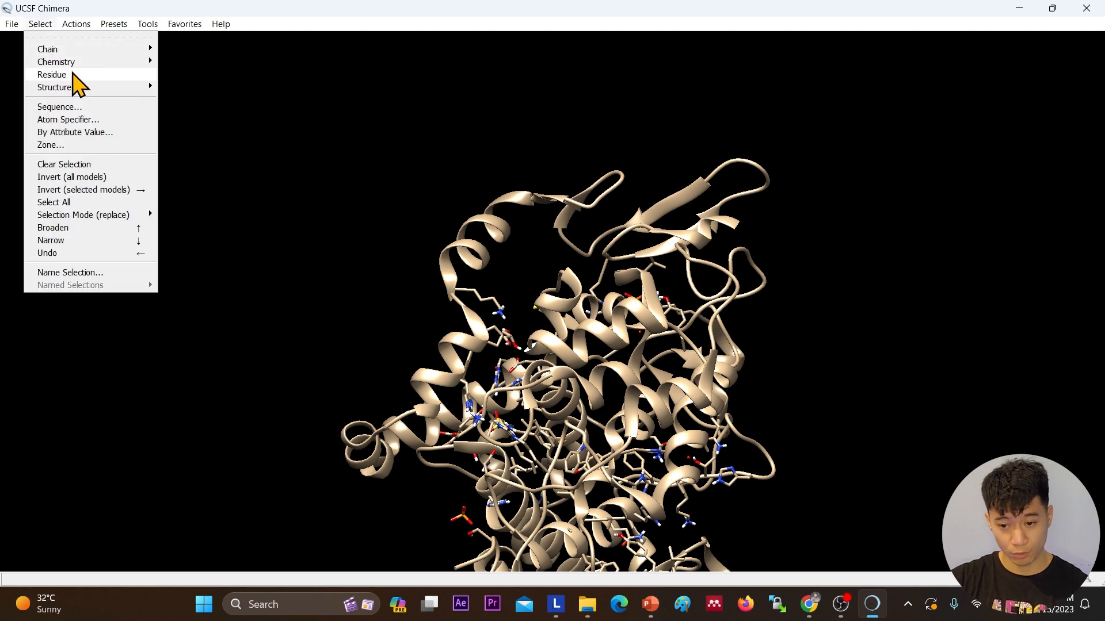
mouse_move(72, 74)
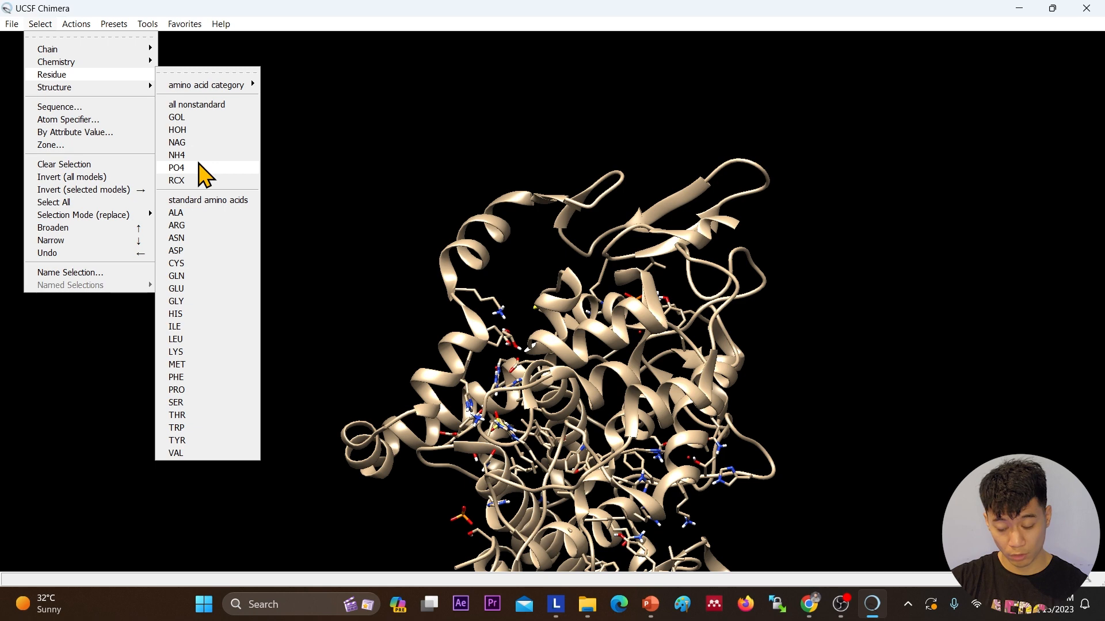
click(206, 106)
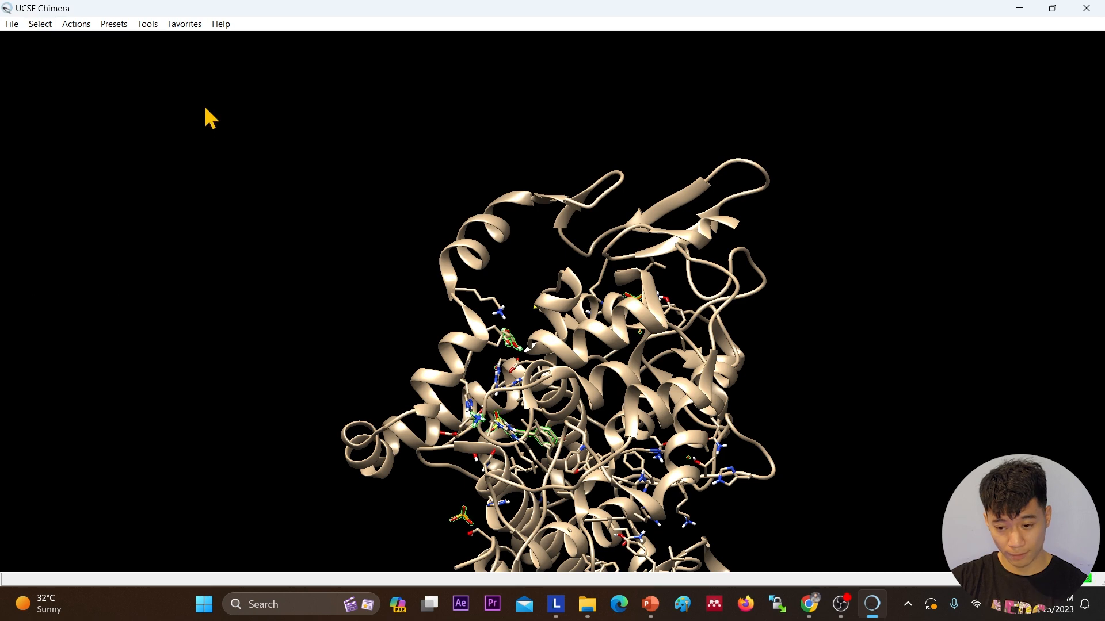
click(81, 26)
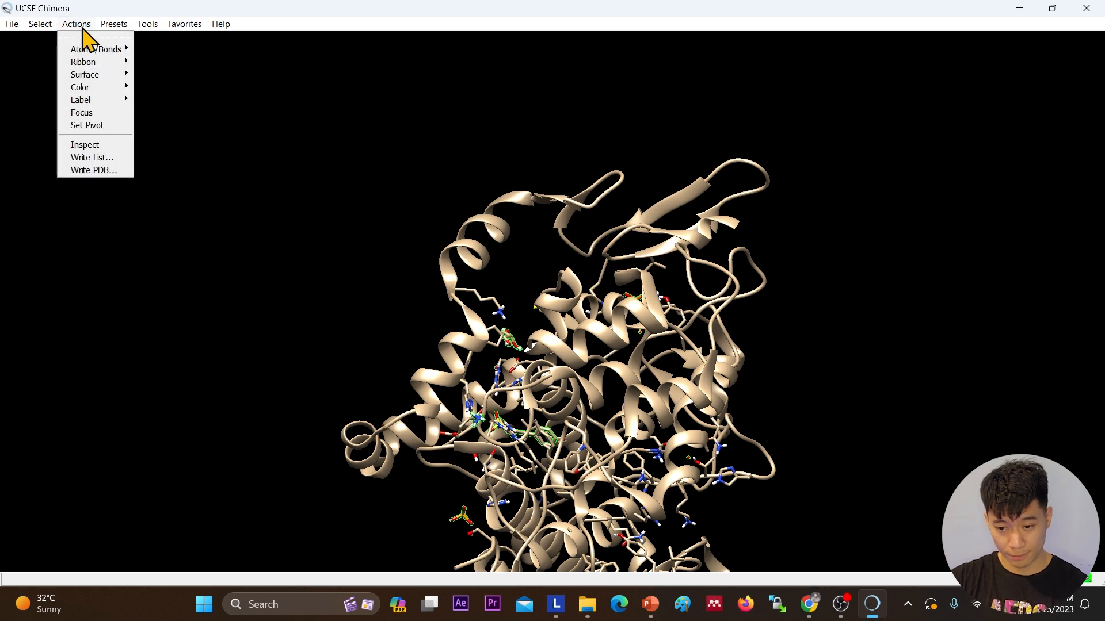
mouse_move(84, 48)
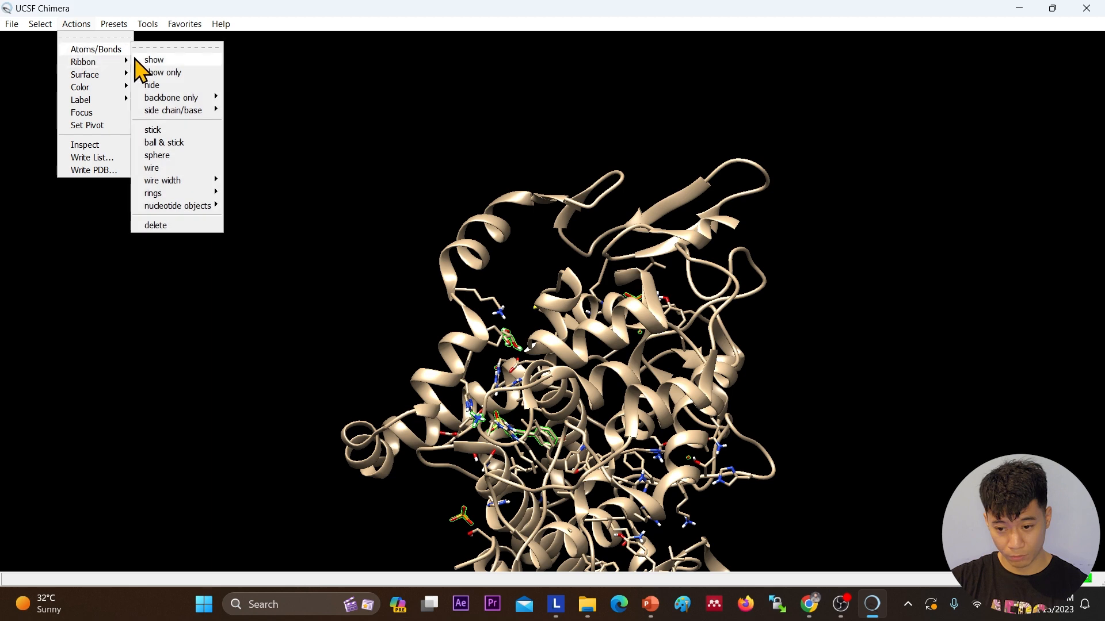
click(177, 224)
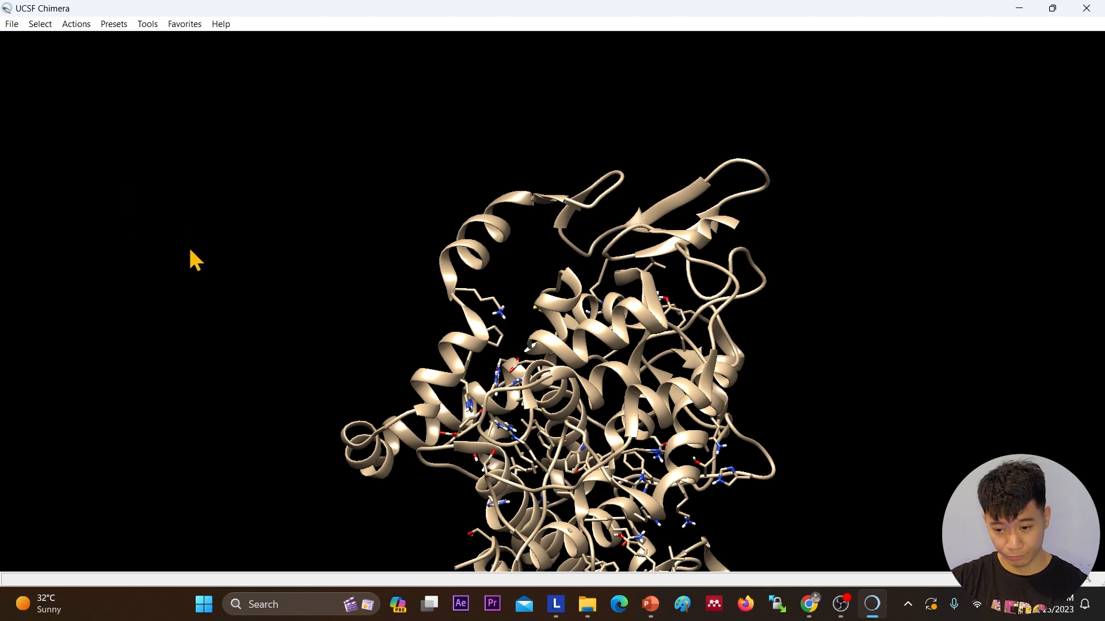
click(40, 25)
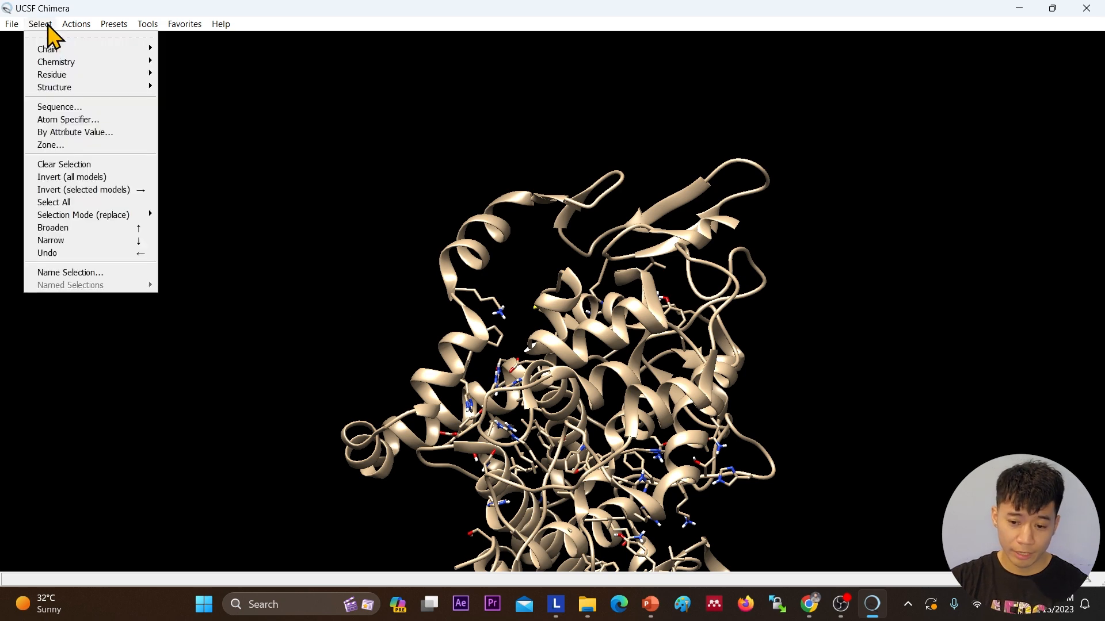
mouse_move(67, 76)
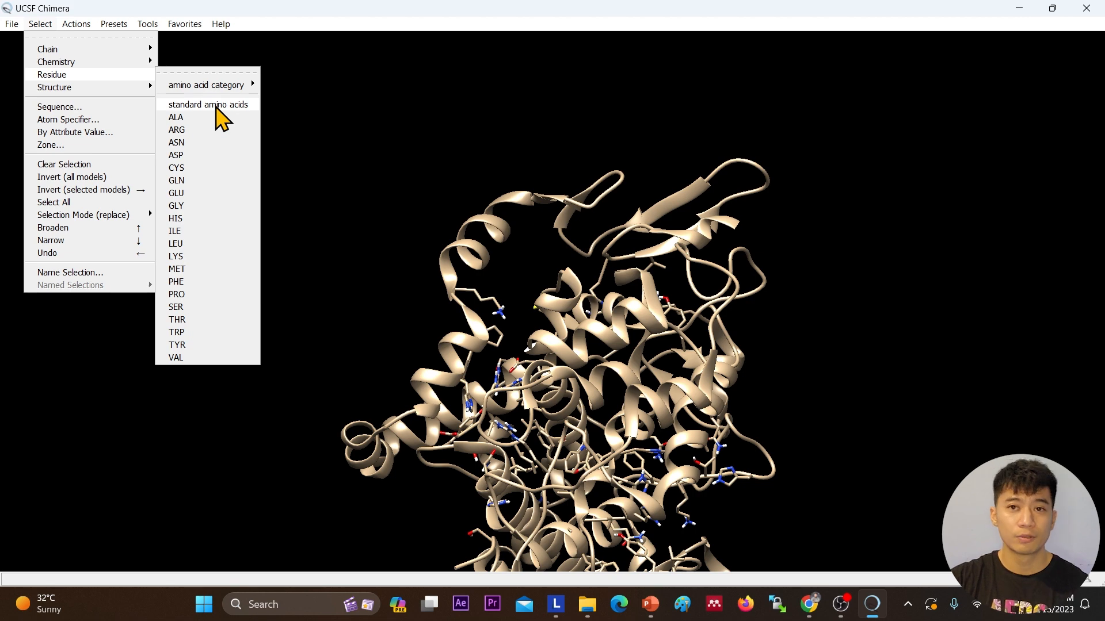
- Run Dock Prep on 5kir with solvent deletion, incomplete side chain replacement, added hydrogens and charges, and Mol2 file output
click(156, 28)
click(155, 28)
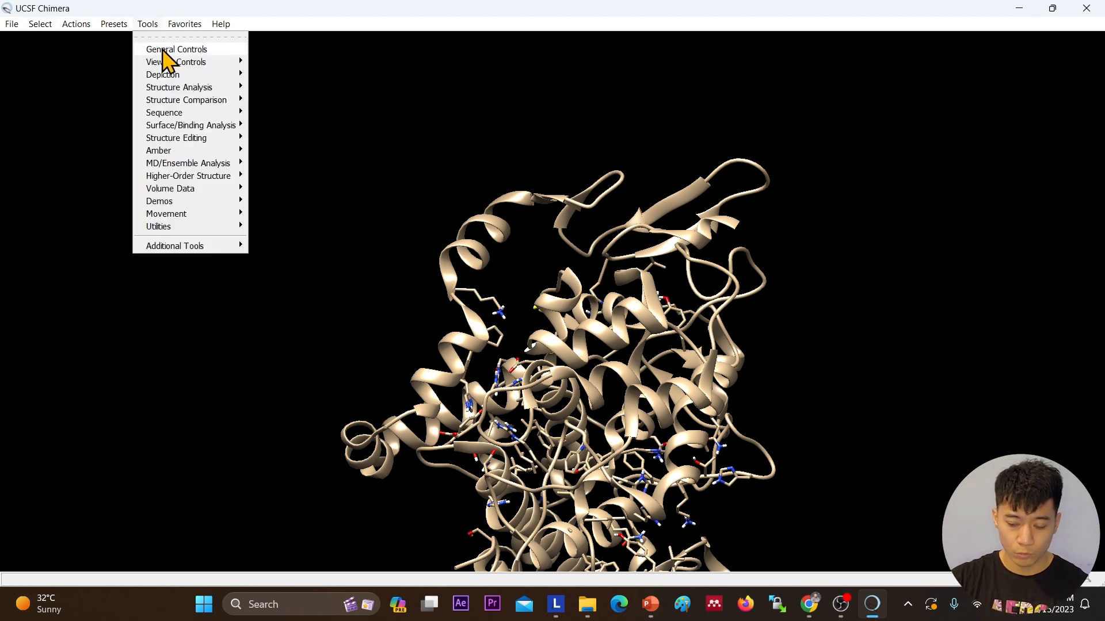
mouse_move(216, 137)
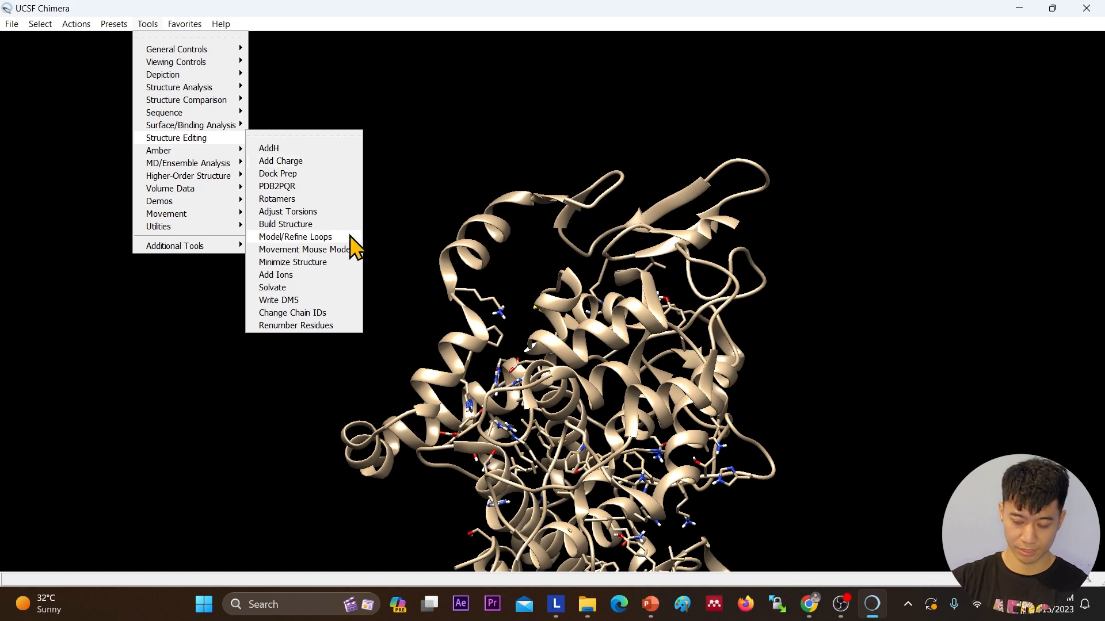
click(321, 175)
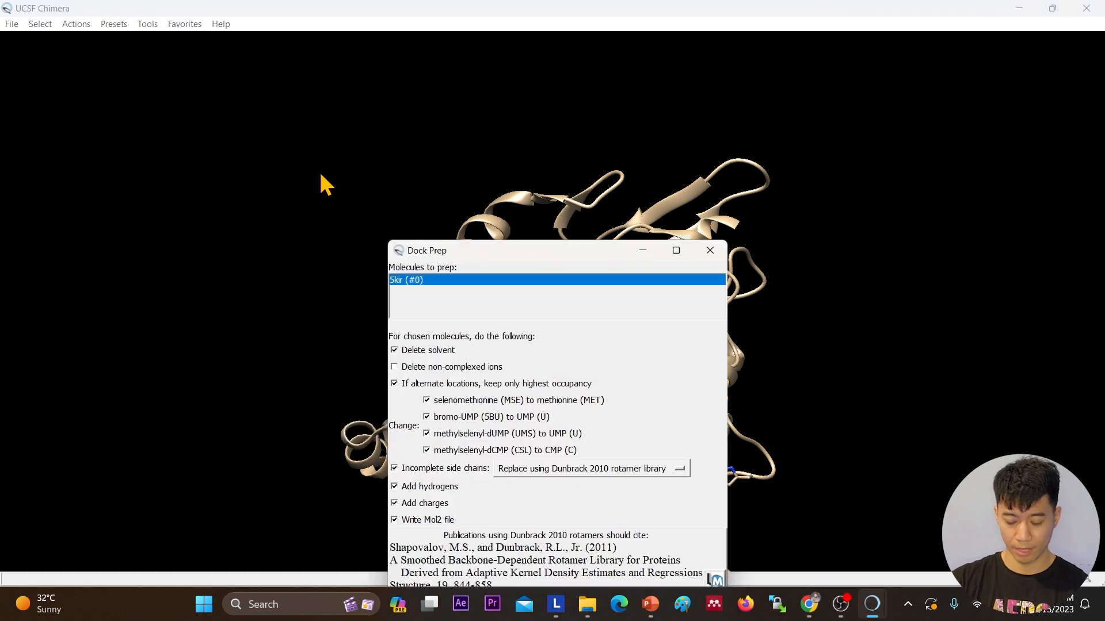
drag(557, 251, 577, 113)
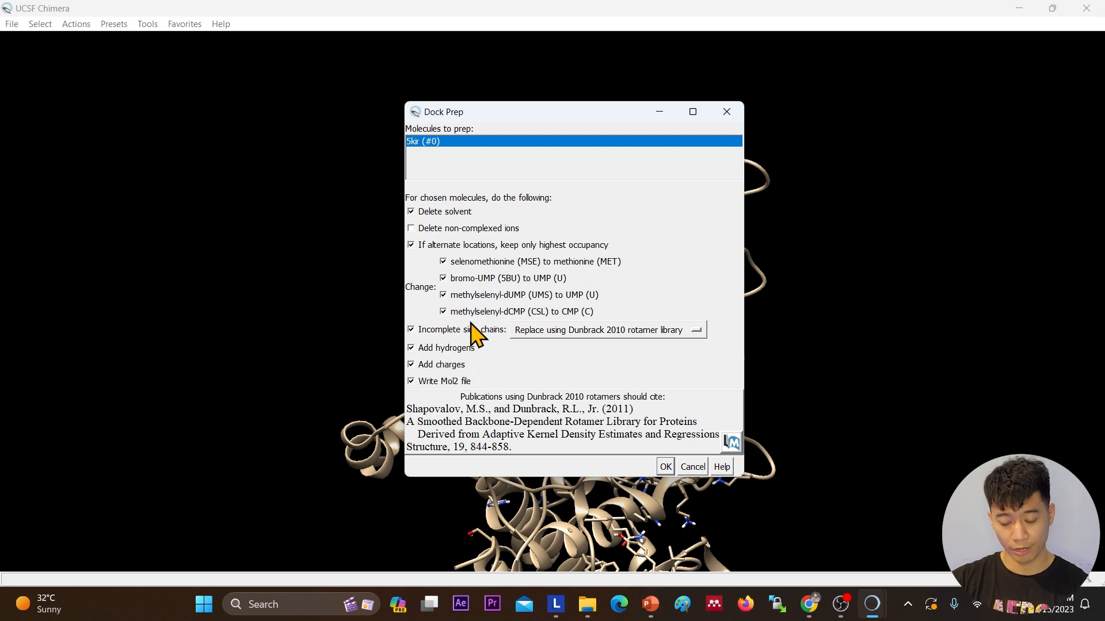
click(665, 467)
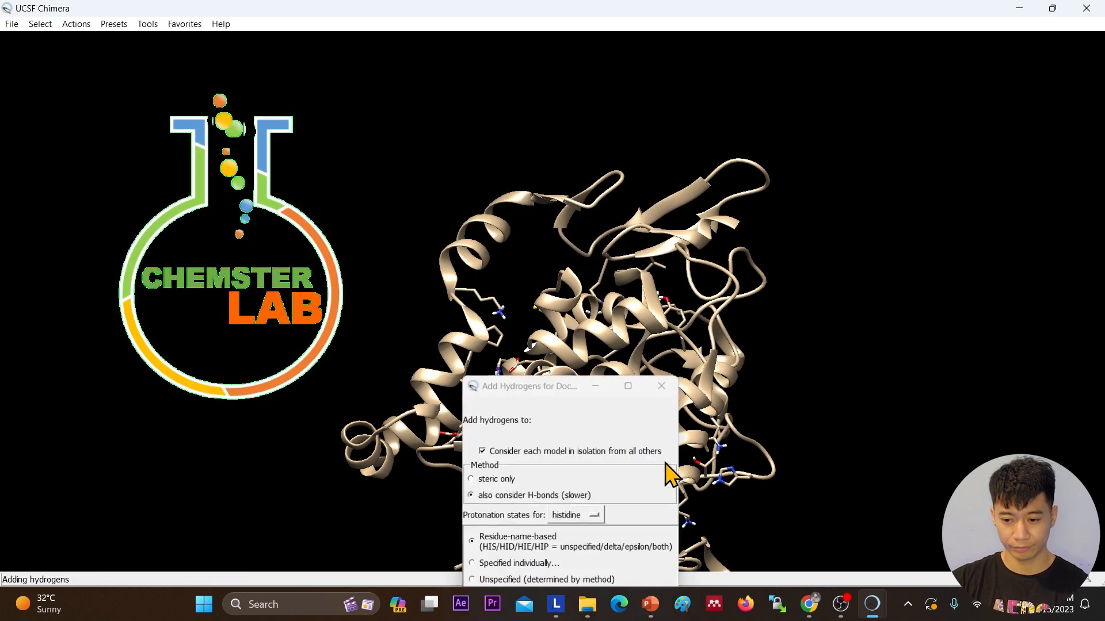
- Add hydrogens considering H-bonds with residue-name-based histidine states, and assign AMBER ff14SB charges with AM1-BCC for other residues
drag(560, 386, 551, 237)
click(602, 454)
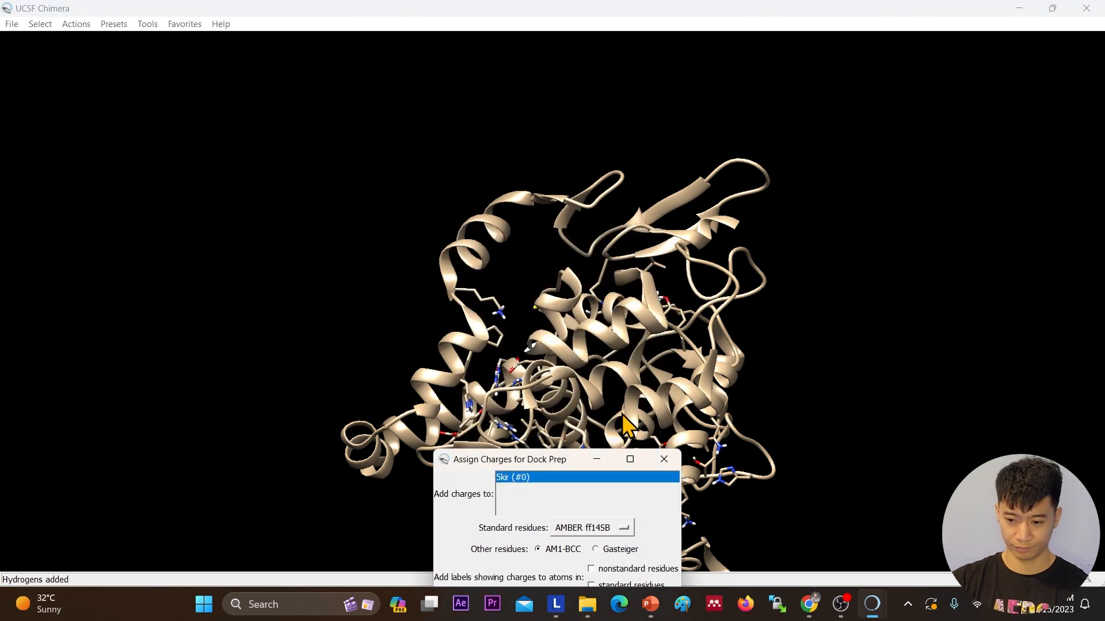
drag(522, 461, 552, 288)
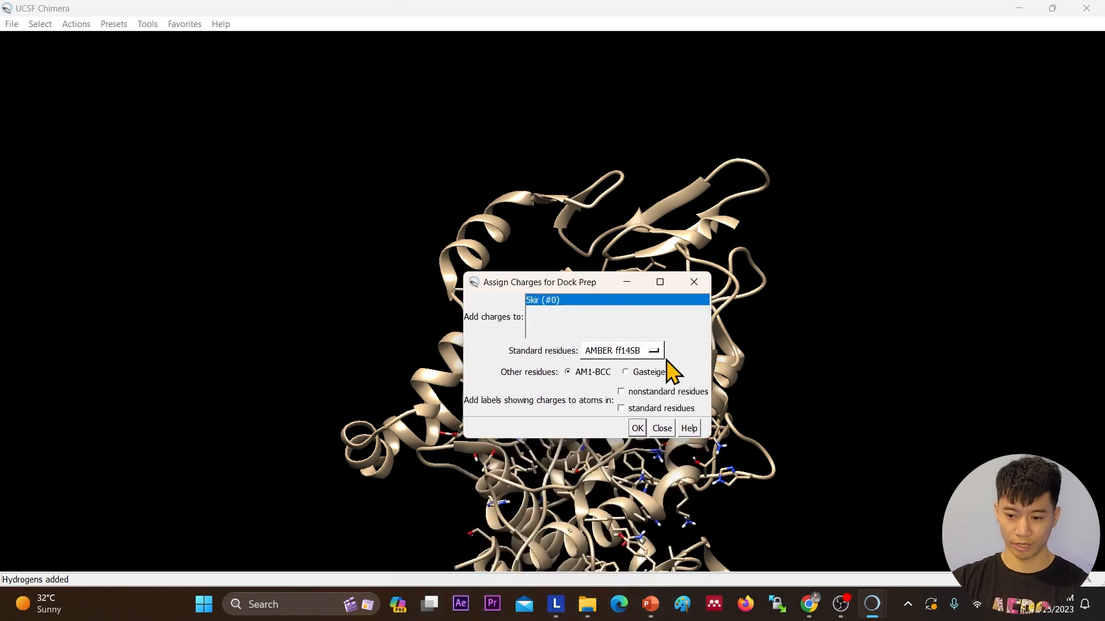
click(638, 434)
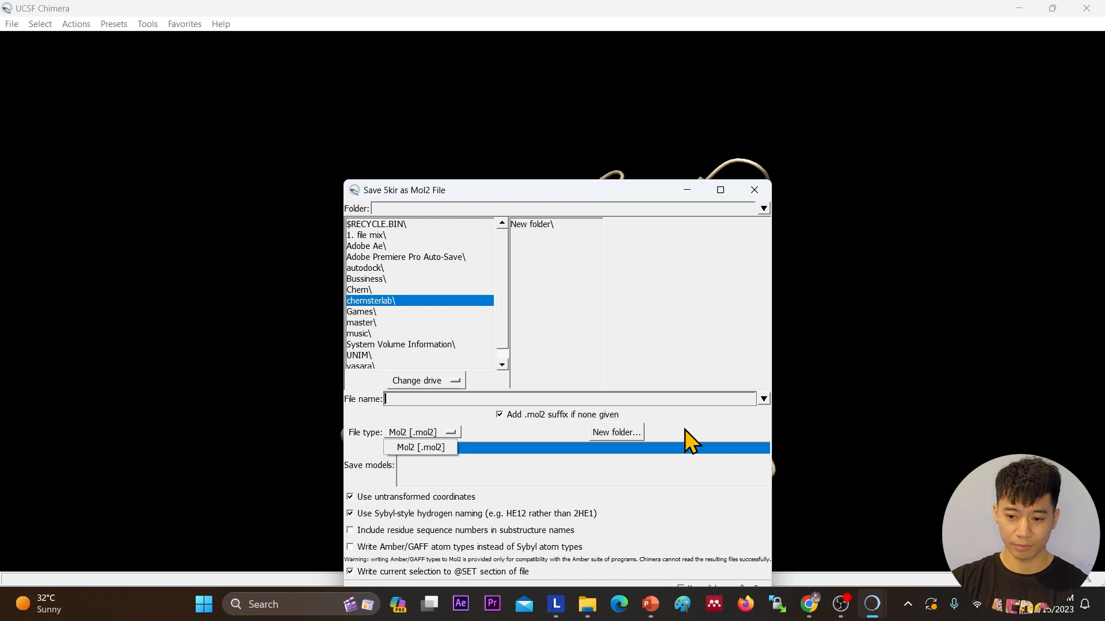
- Save the prepared 5kir model in the chemsterlab folder under the file name protein.pdb
click(679, 417)
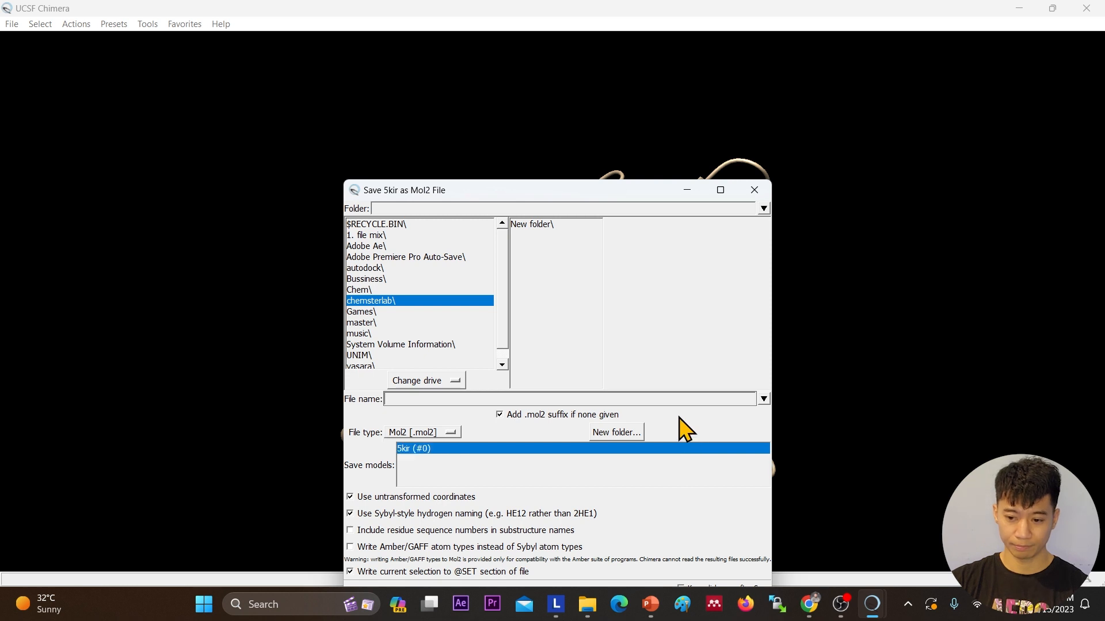
text(protein.)
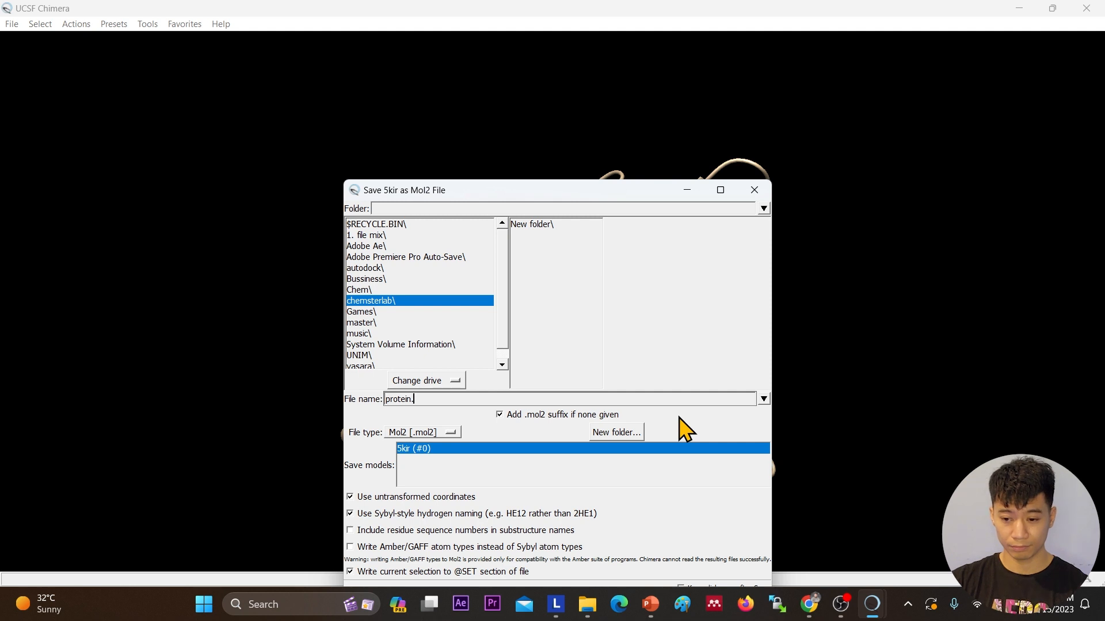
text(pdb)
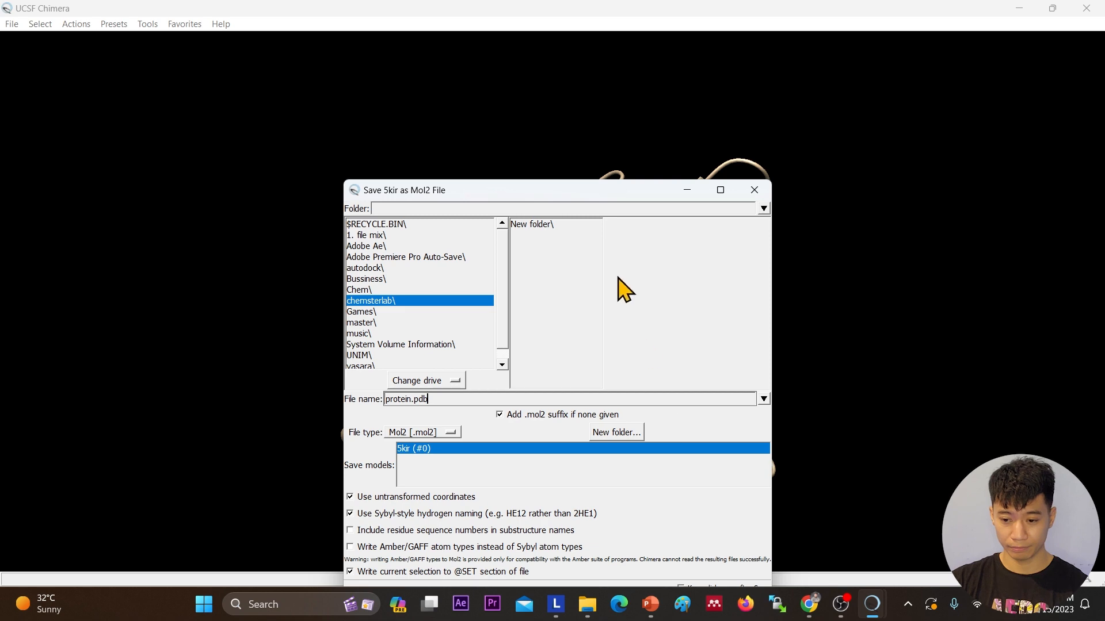
drag(592, 192, 604, 106)
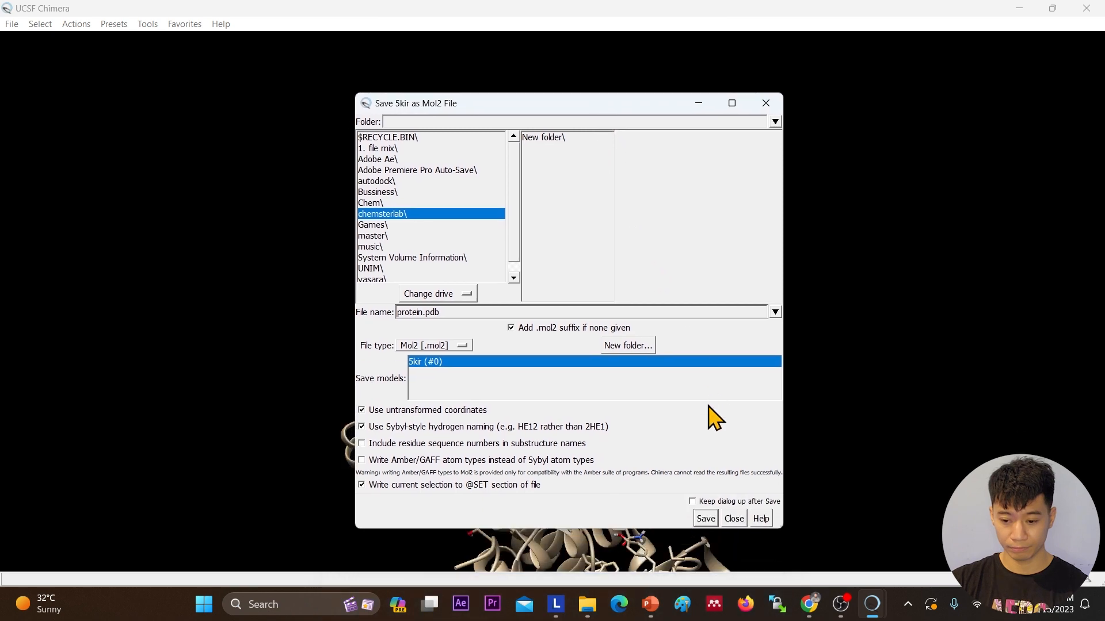
click(704, 519)
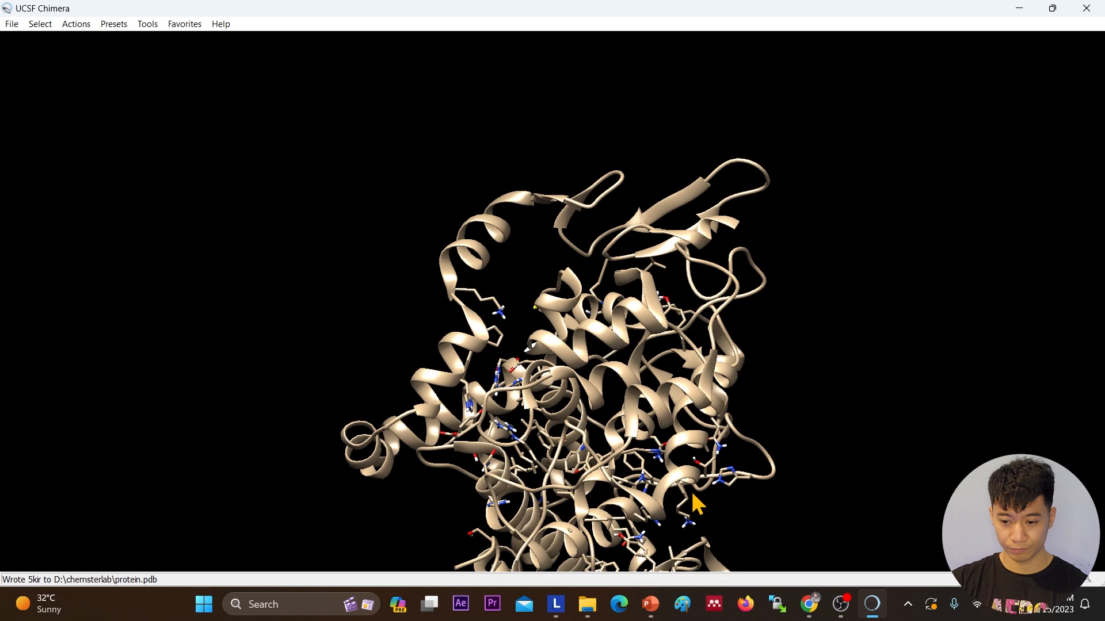
- Switch to File Explorer and check the chemsterlab folder for the saved protein.pdb, then minimize the folder window
mouse_move(587, 604)
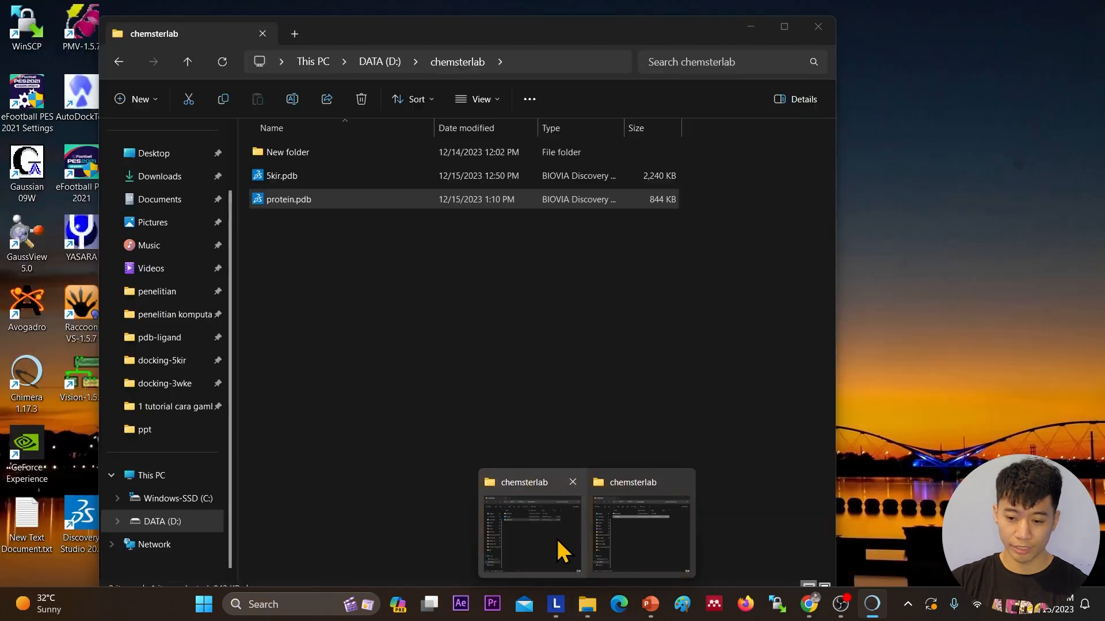
click(559, 541)
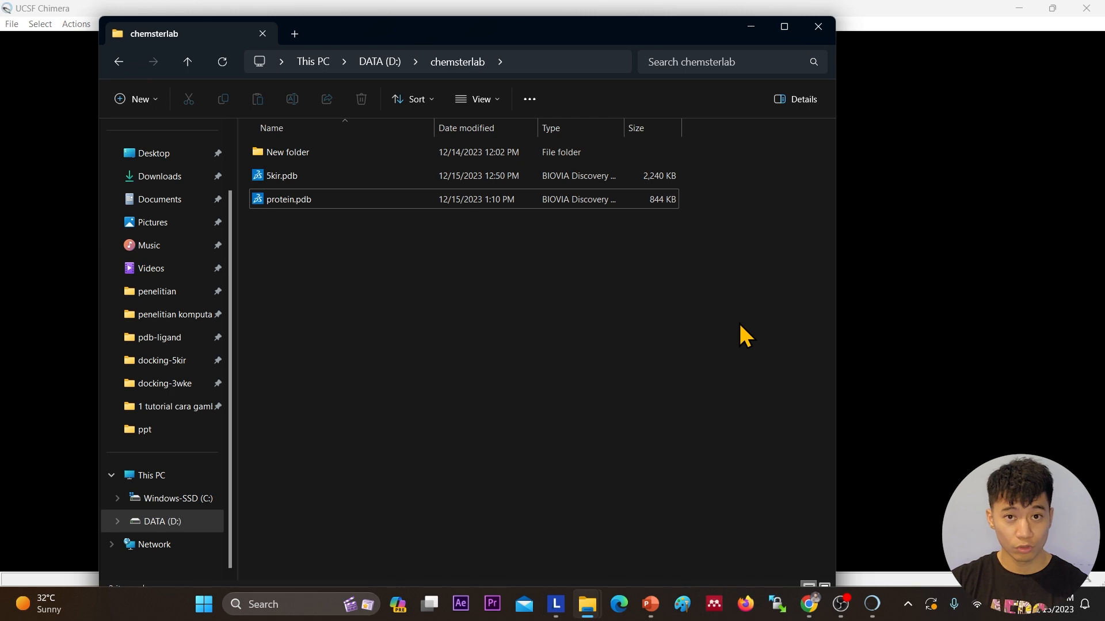
click(751, 27)
- Close the current Chimera session and reopen the recent structure 5kir [PDB]
click(13, 24)
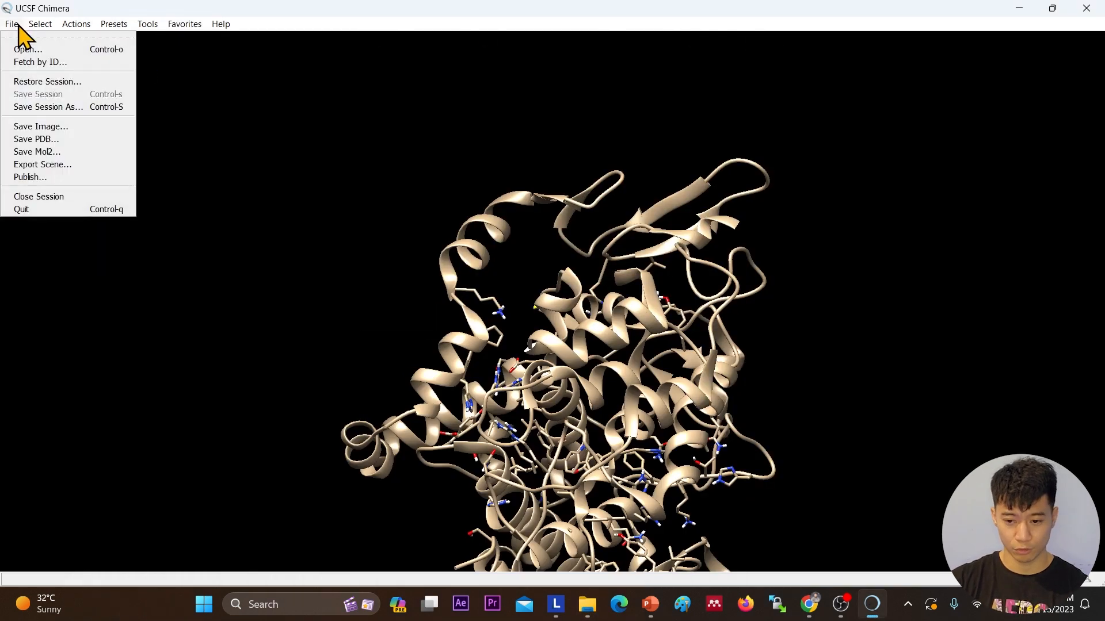
click(34, 198)
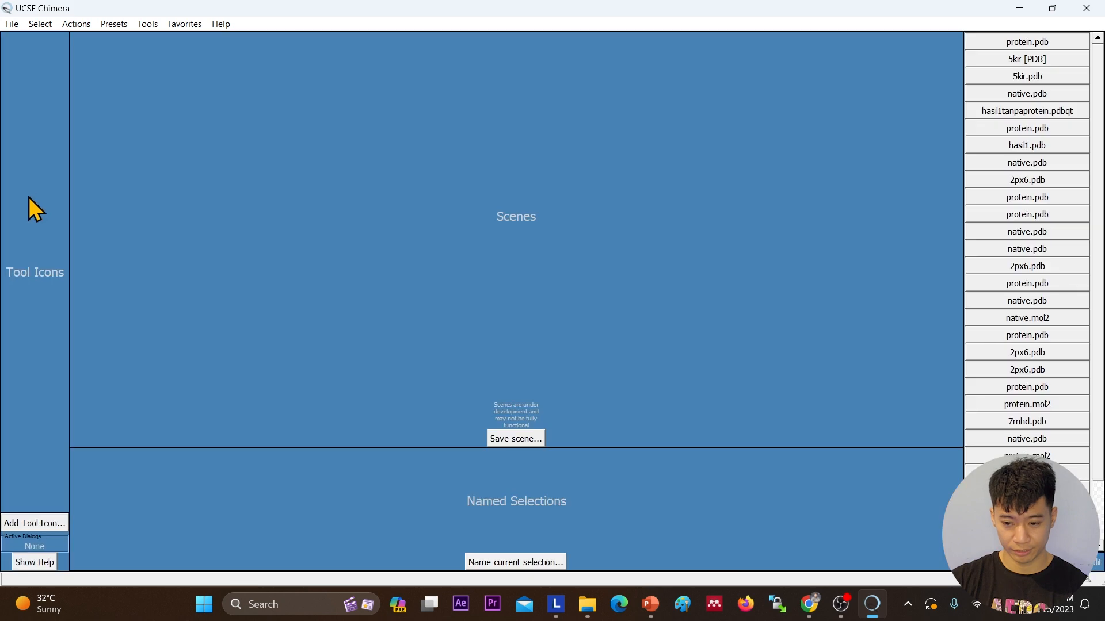
click(1004, 58)
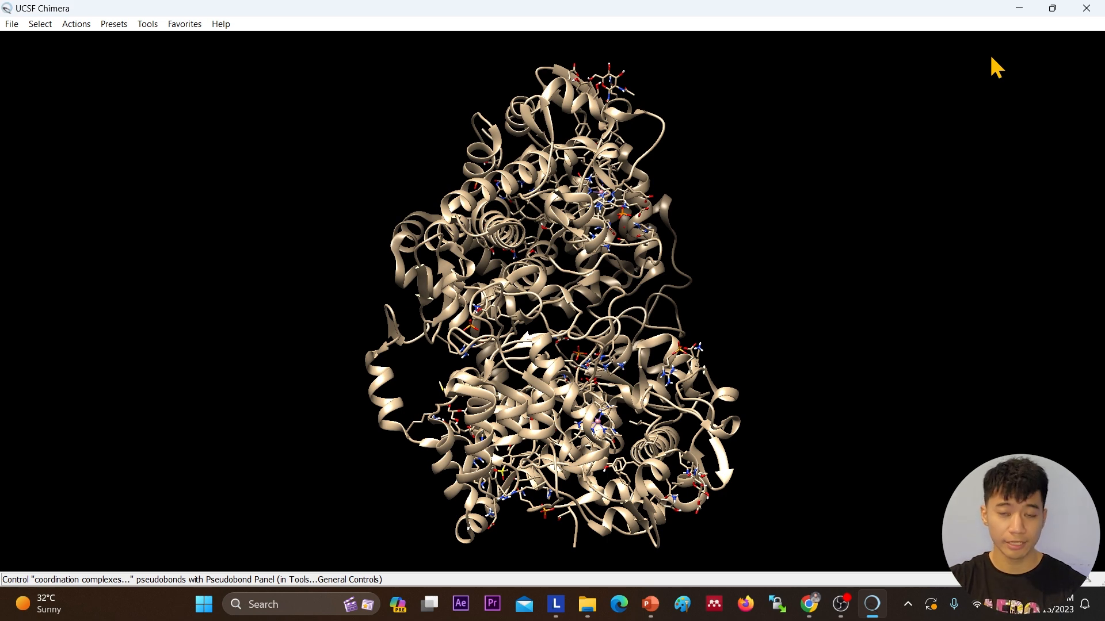
- Select chain B of the reopened structure and delete its atoms and bonds
click(32, 24)
mouse_move(47, 50)
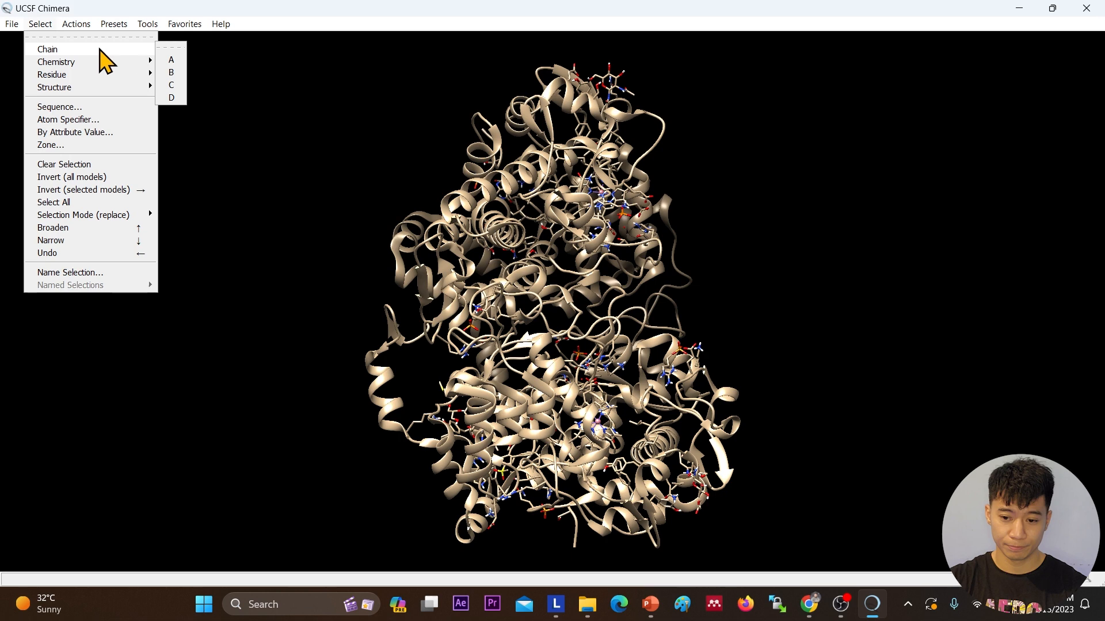
click(170, 76)
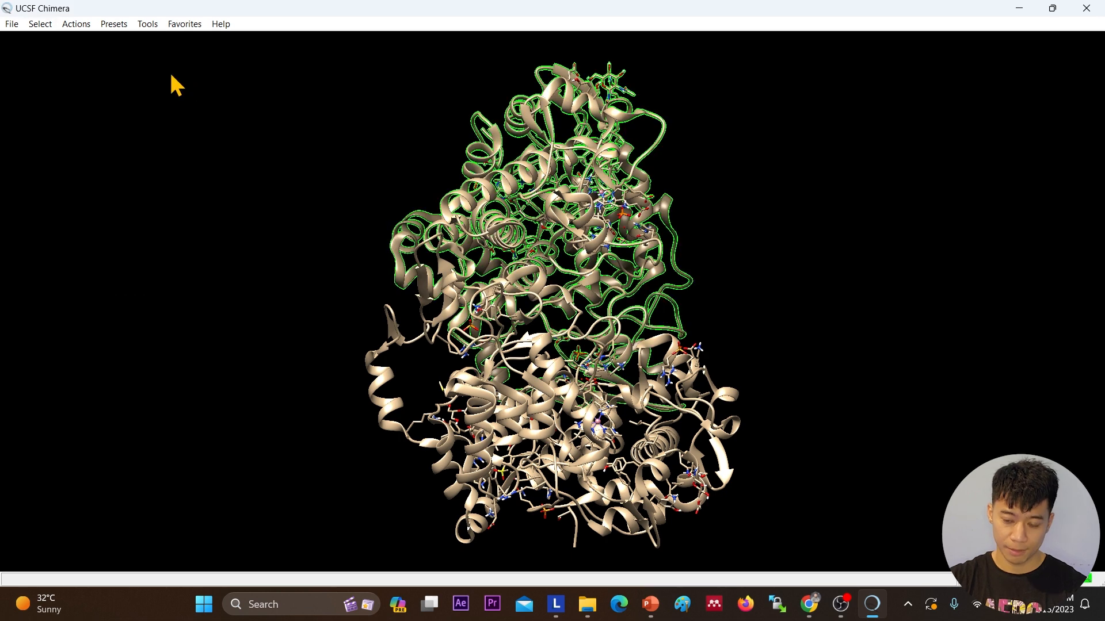
click(77, 25)
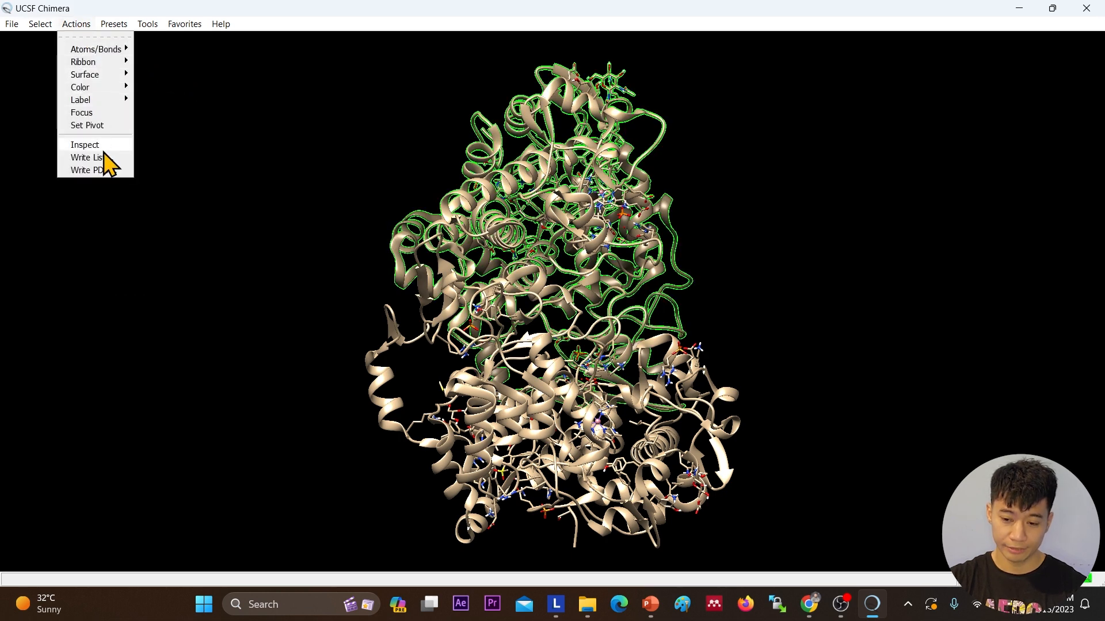
mouse_move(109, 50)
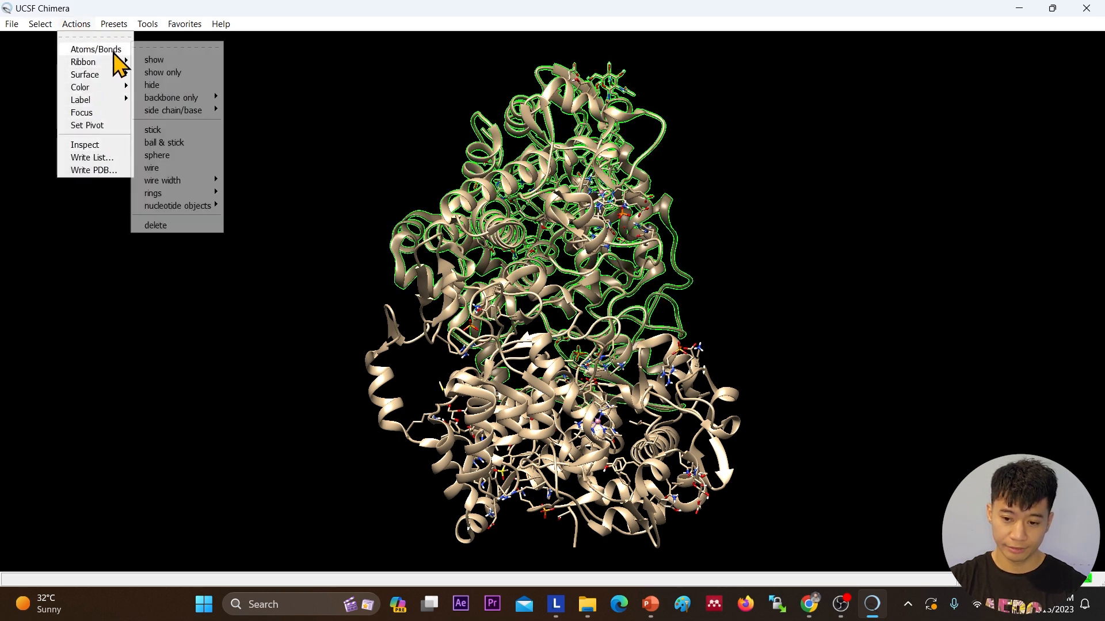
click(183, 225)
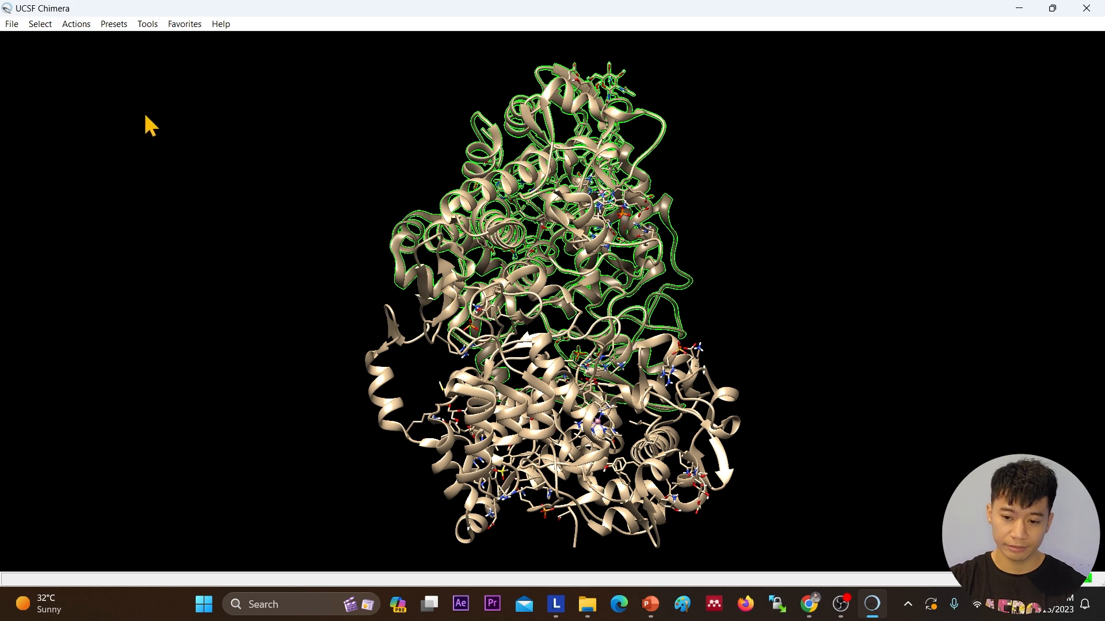
- Select chain C of the reopened structure and delete its atoms and bonds
click(40, 24)
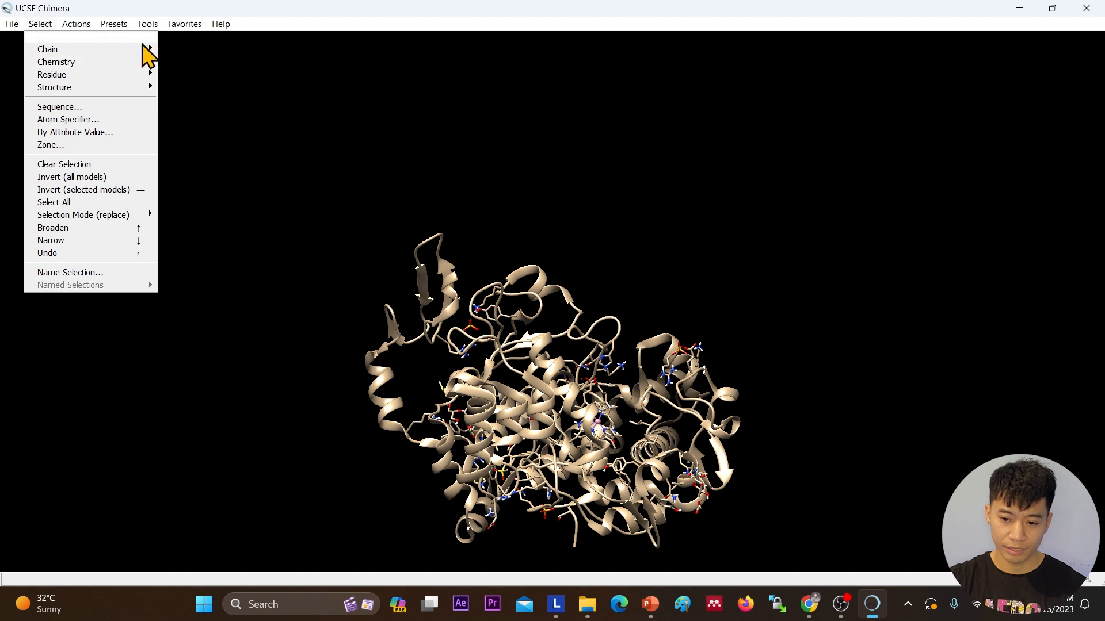
mouse_move(149, 48)
click(174, 74)
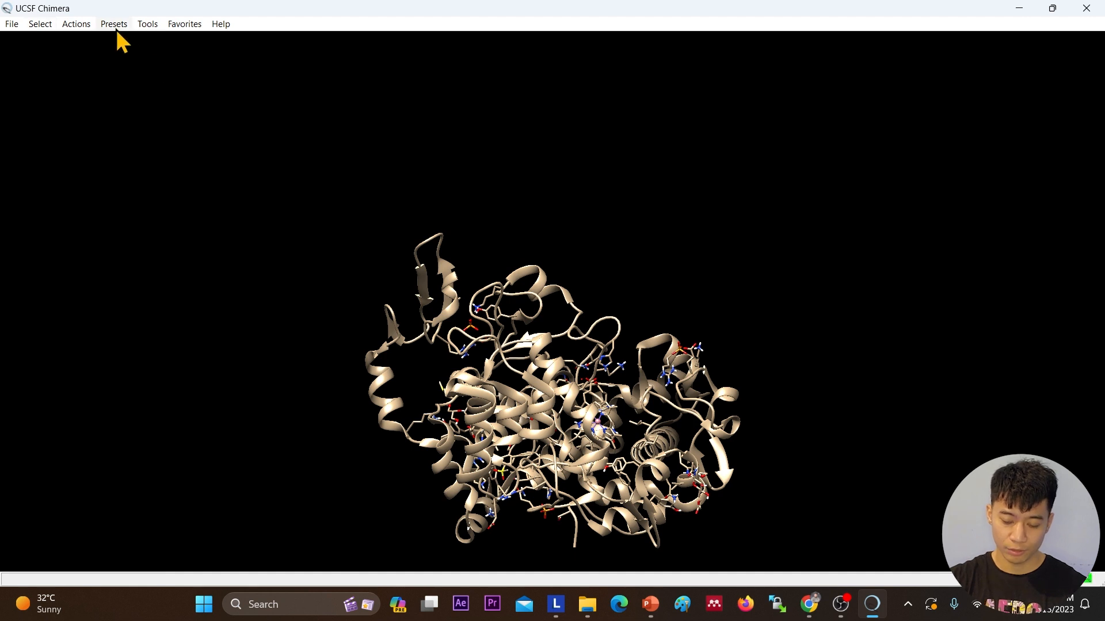
click(83, 24)
mouse_move(107, 52)
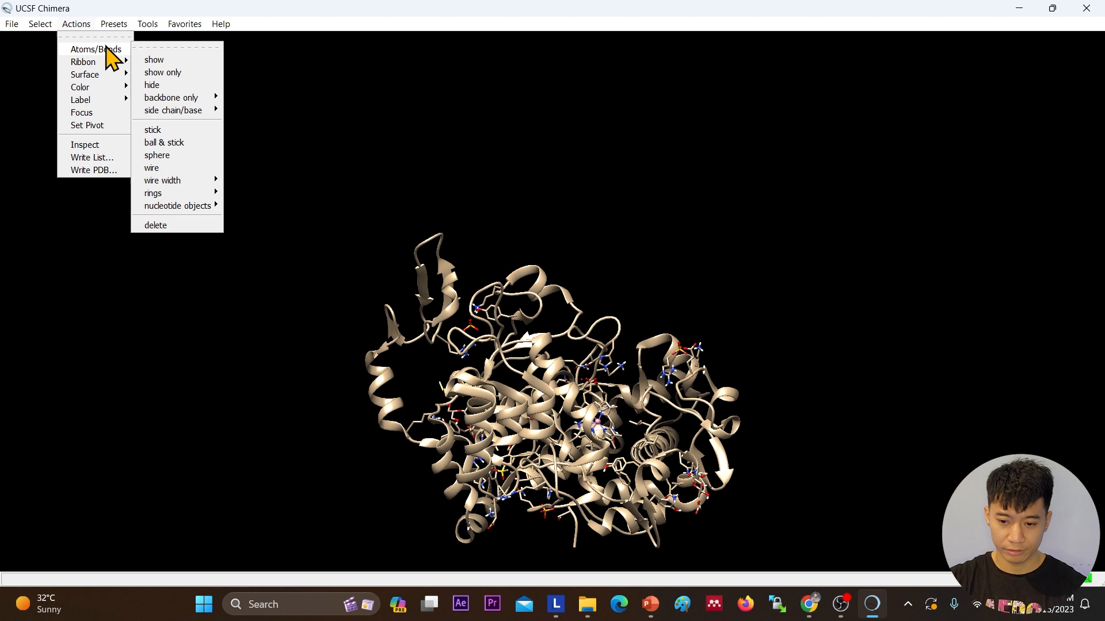
click(168, 224)
- Select the remaining extra chain of the reopened structure and delete its atoms and bonds
click(41, 23)
mouse_move(66, 52)
click(177, 81)
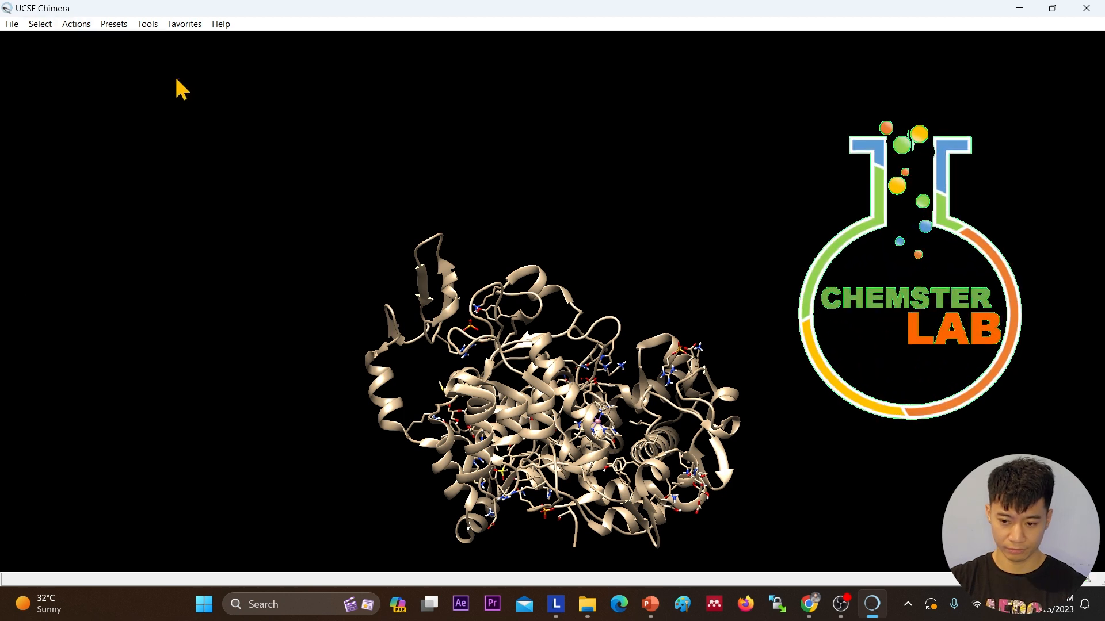
click(77, 24)
mouse_move(118, 50)
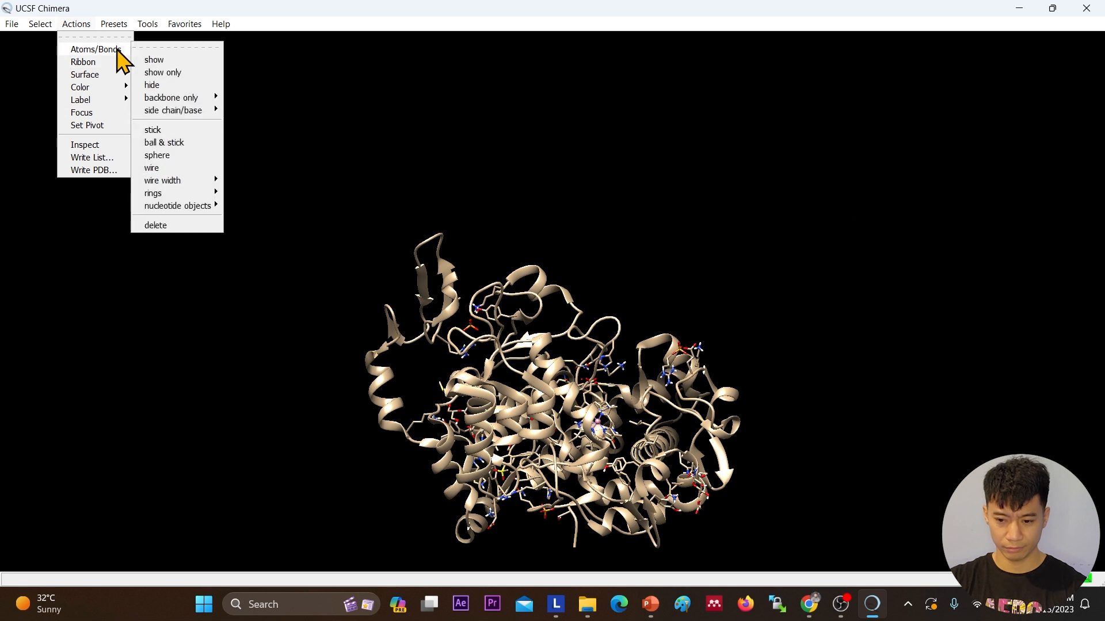
click(176, 225)
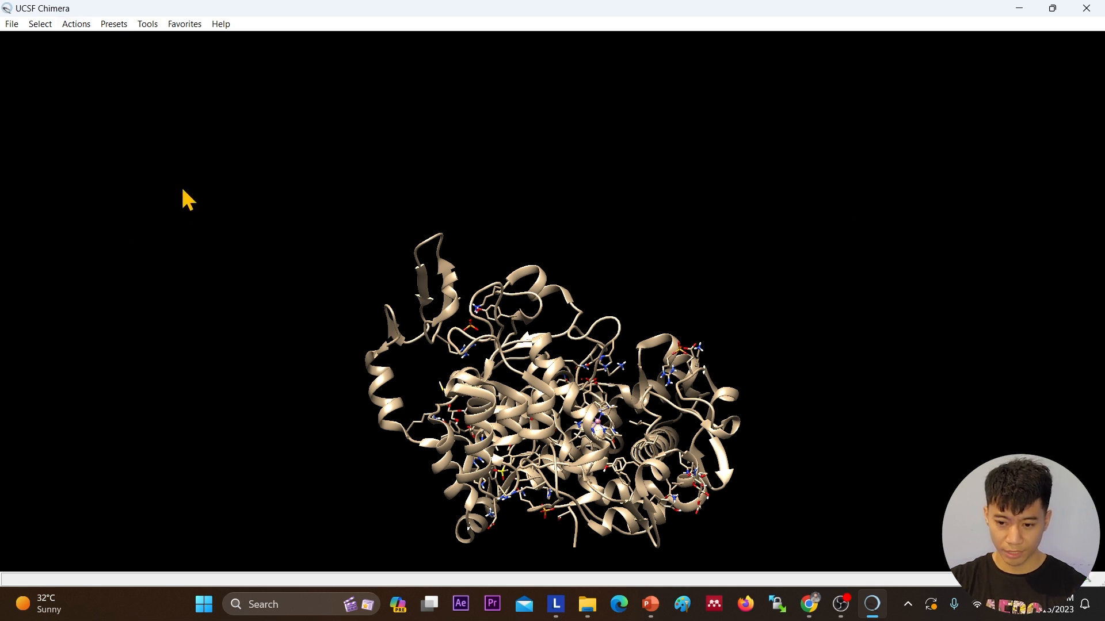
- Select the RCX ligand residue and rotate the structure to locate it
click(41, 24)
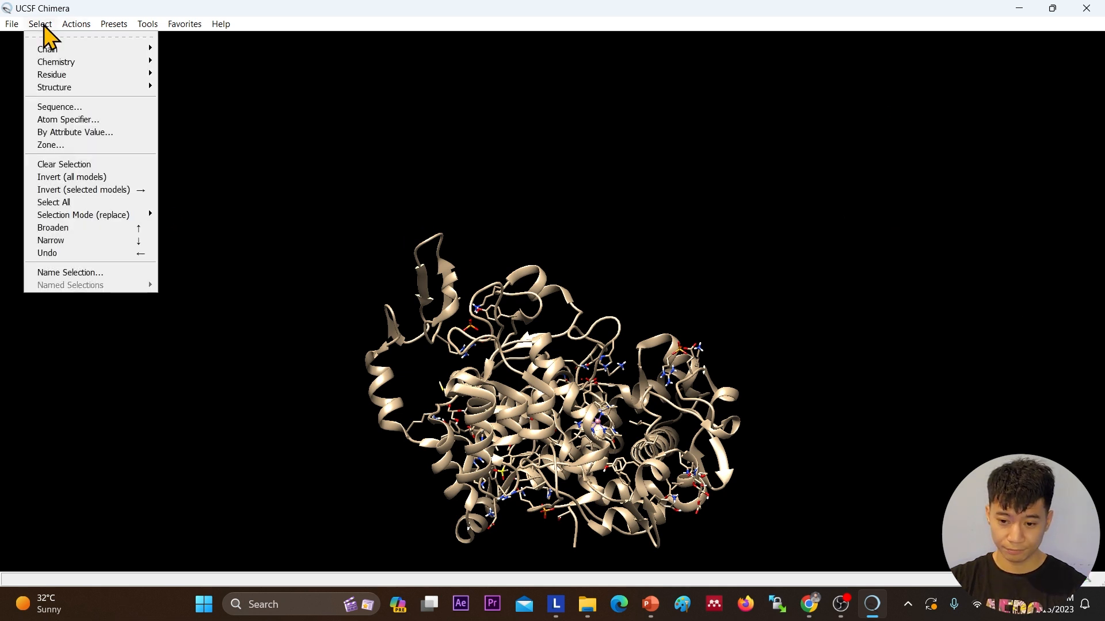
mouse_move(56, 74)
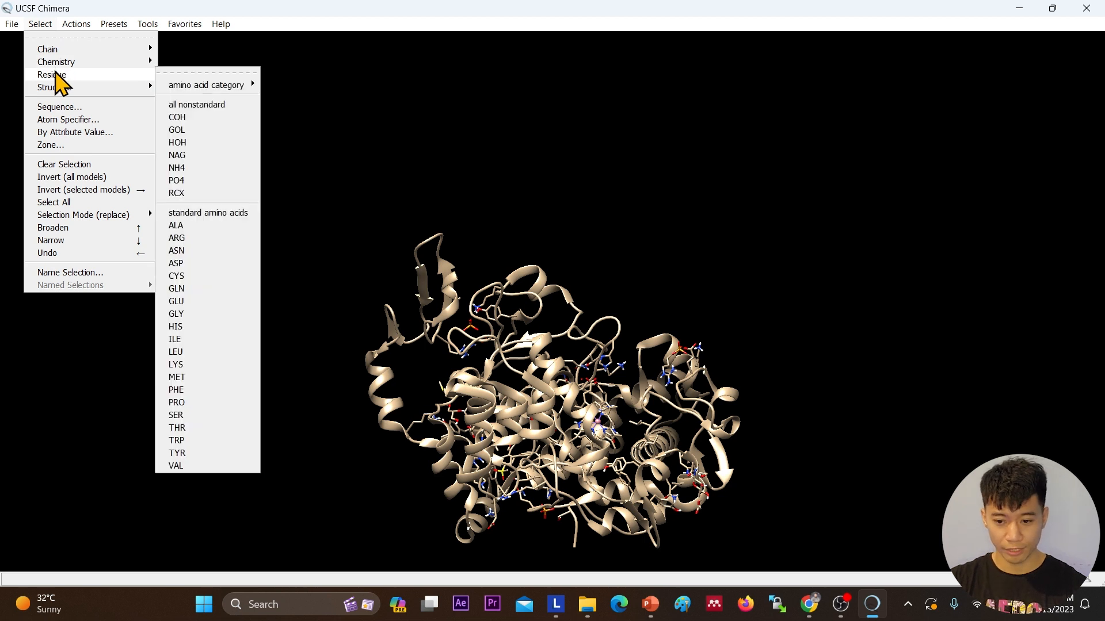
mouse_move(144, 87)
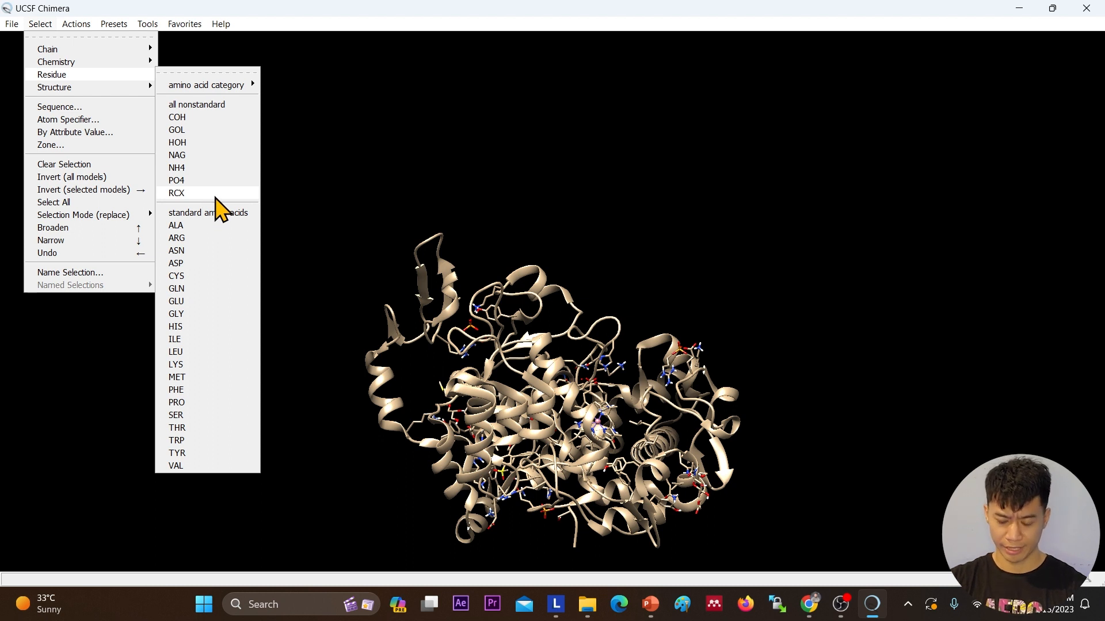
click(216, 197)
drag(483, 432, 652, 401)
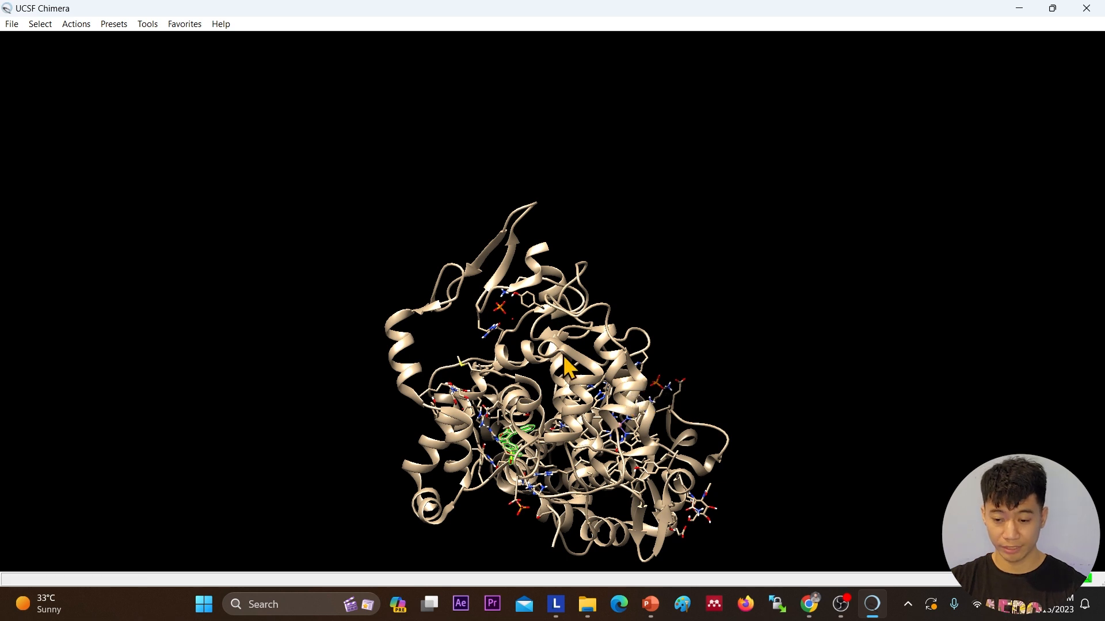
- Invert the selection across all models and delete the selected atoms and bonds, keeping only the RCX ligand
click(47, 26)
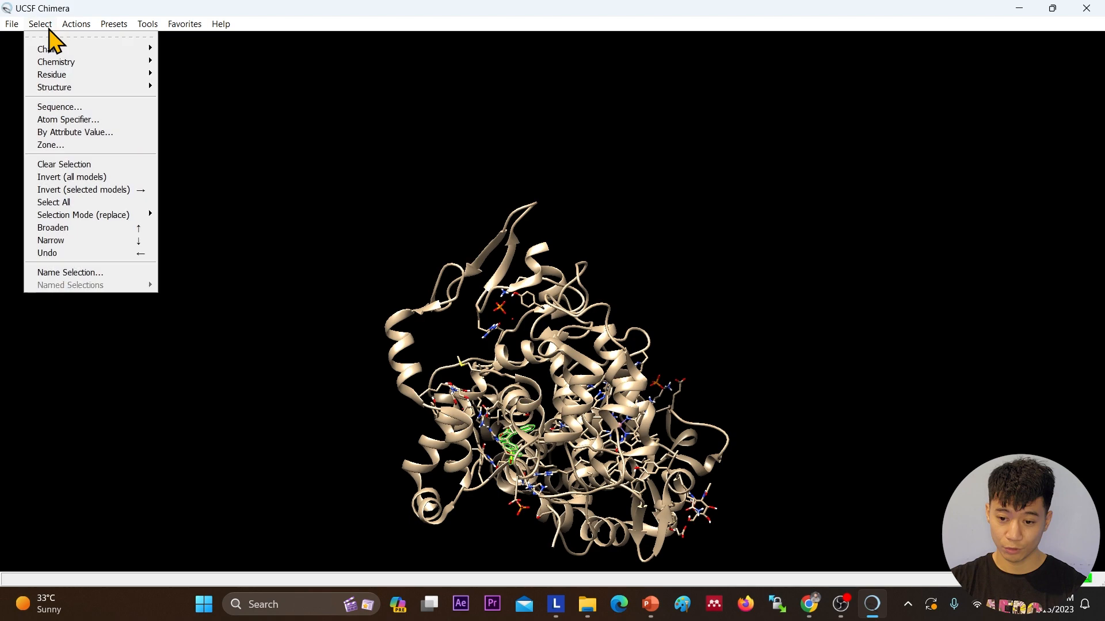
click(73, 176)
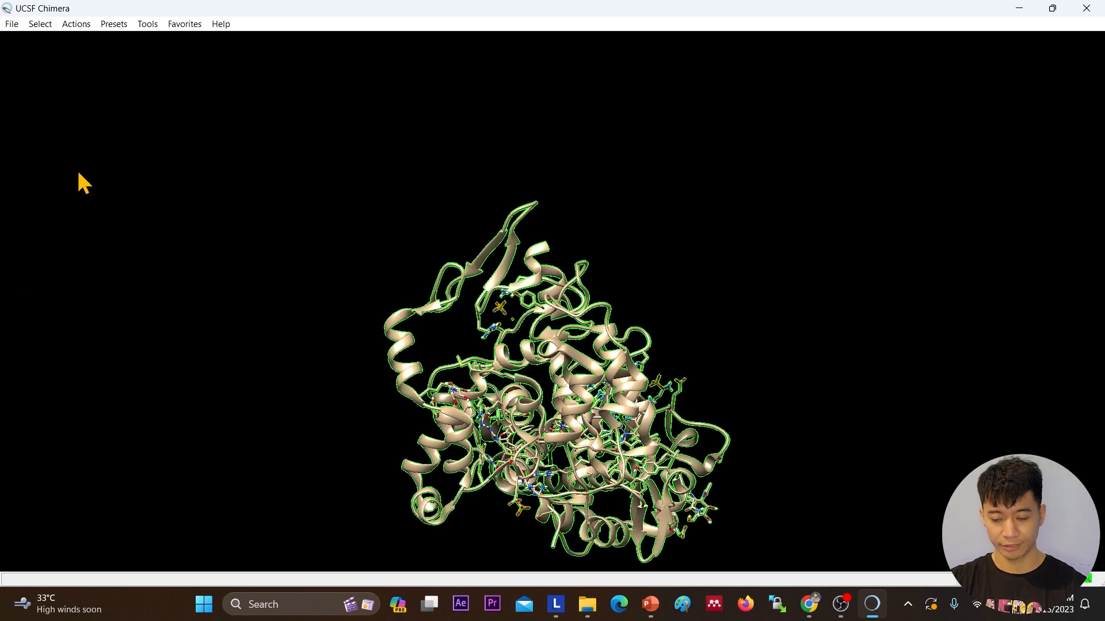
drag(195, 407, 463, 362)
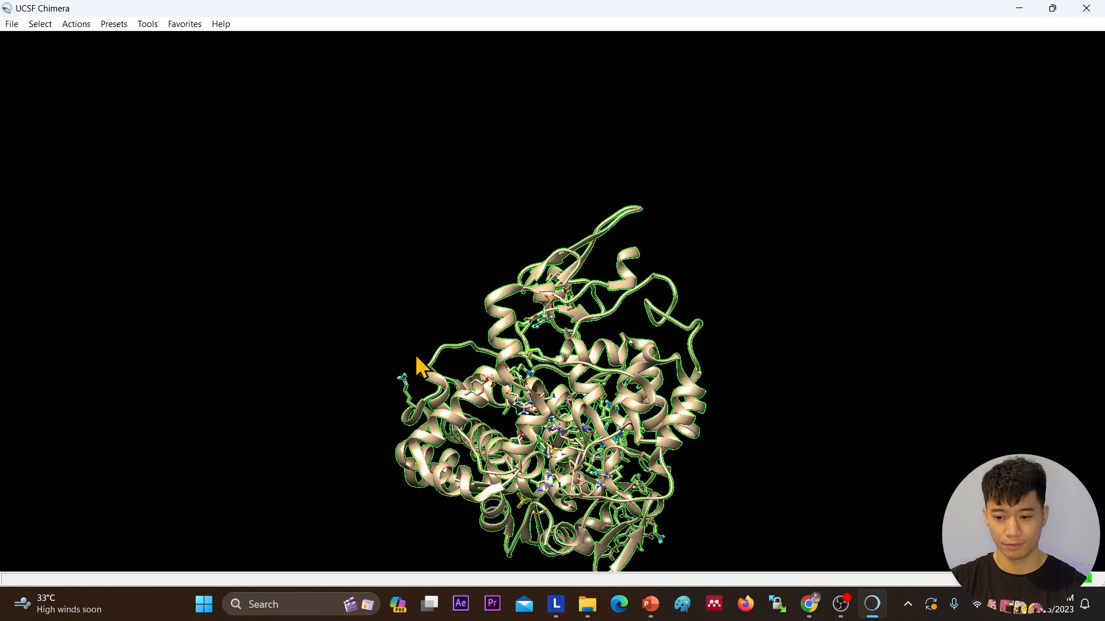
click(86, 25)
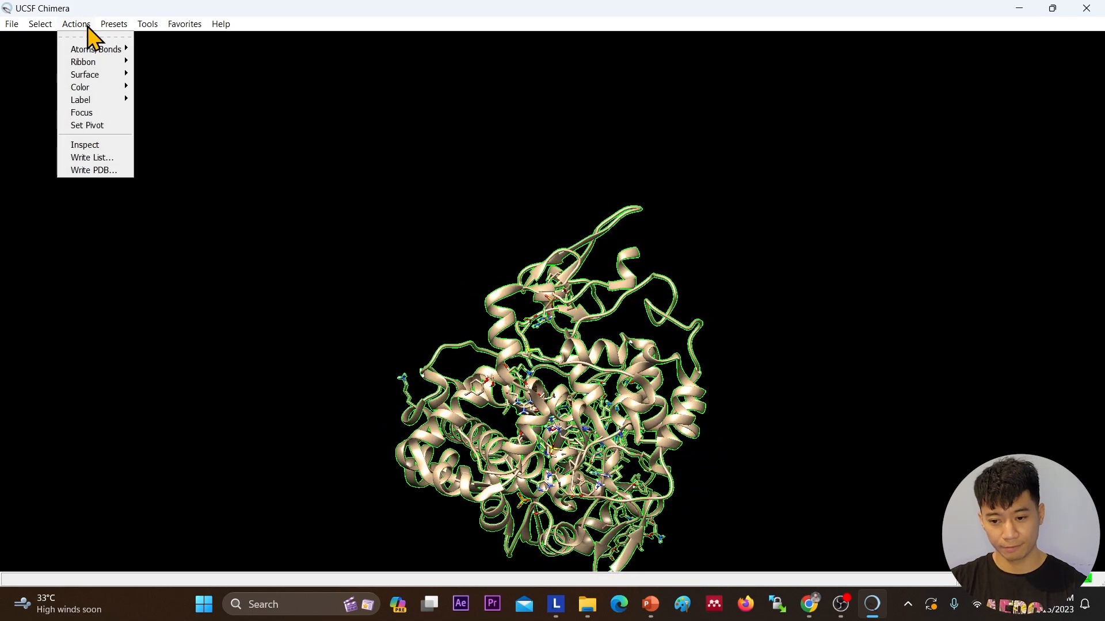
mouse_move(92, 50)
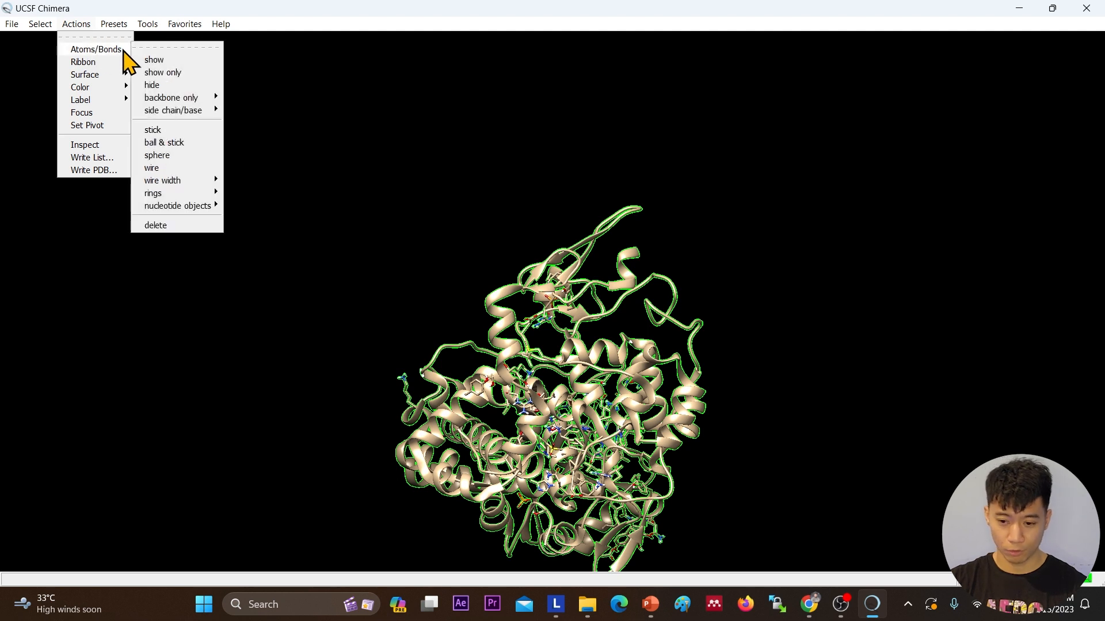
click(170, 225)
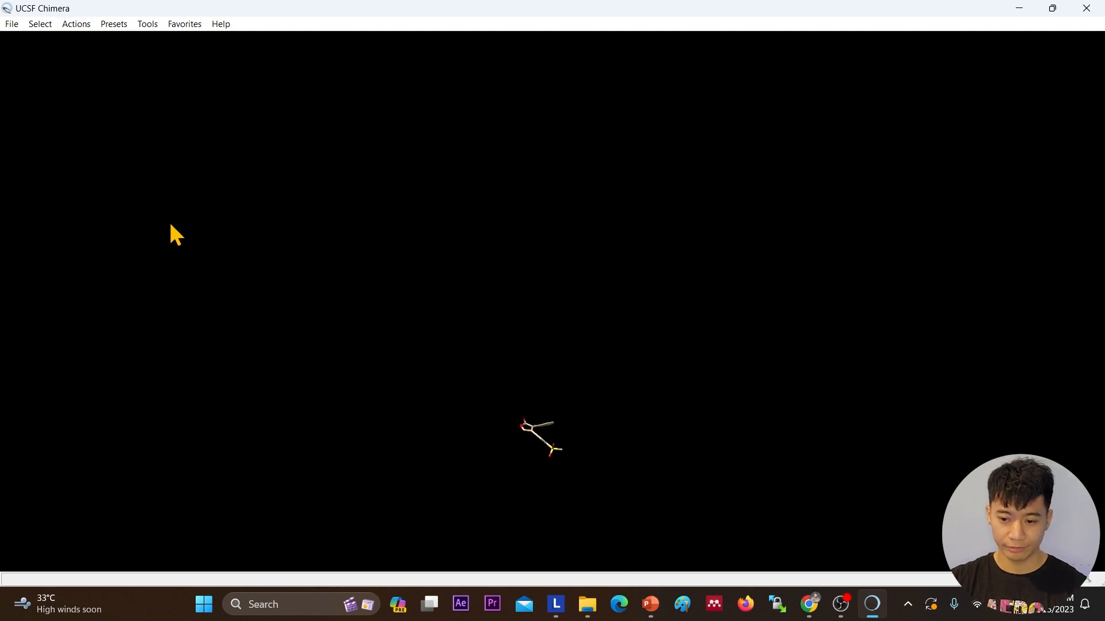
- Examine the isolated RCX ligand at different zoom levels and angles
scroll(621, 406, down, 4)
scroll(618, 399, up, 8)
mouse_move(566, 507)
mouse_down()
mouse_move(572, 382)
mouse_move(454, 249)
mouse_move(481, 402)
mouse_move(620, 489)
mouse_move(596, 323)
mouse_move(570, 486)
mouse_up()
scroll(578, 495, down, 4)
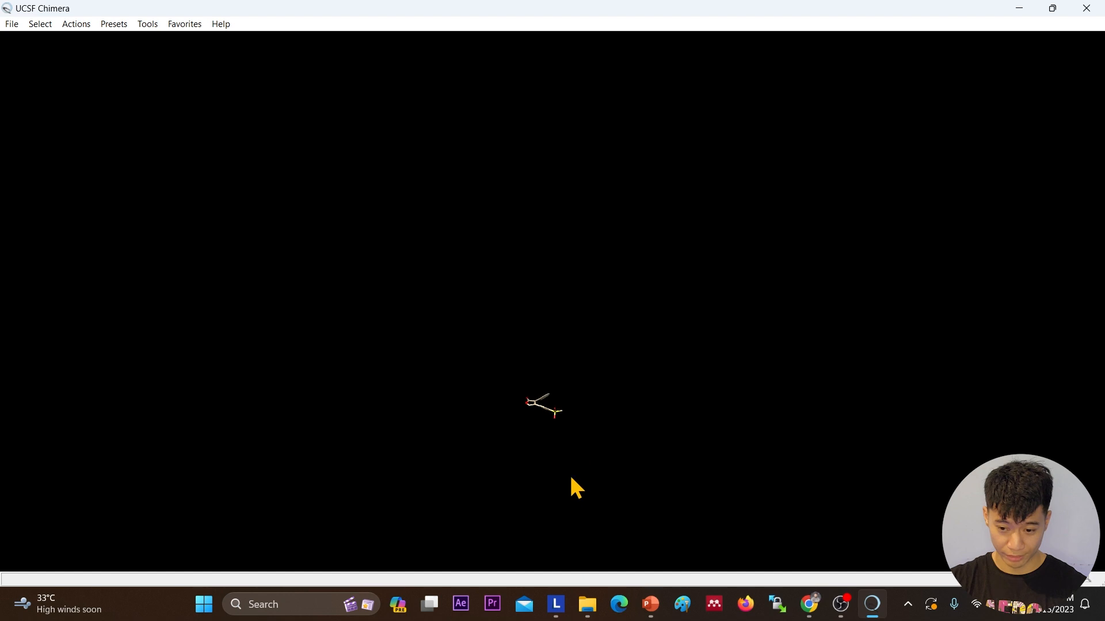
scroll(328, 345, down, 3)
scroll(329, 345, up, 5)
scroll(328, 345, up, 2)
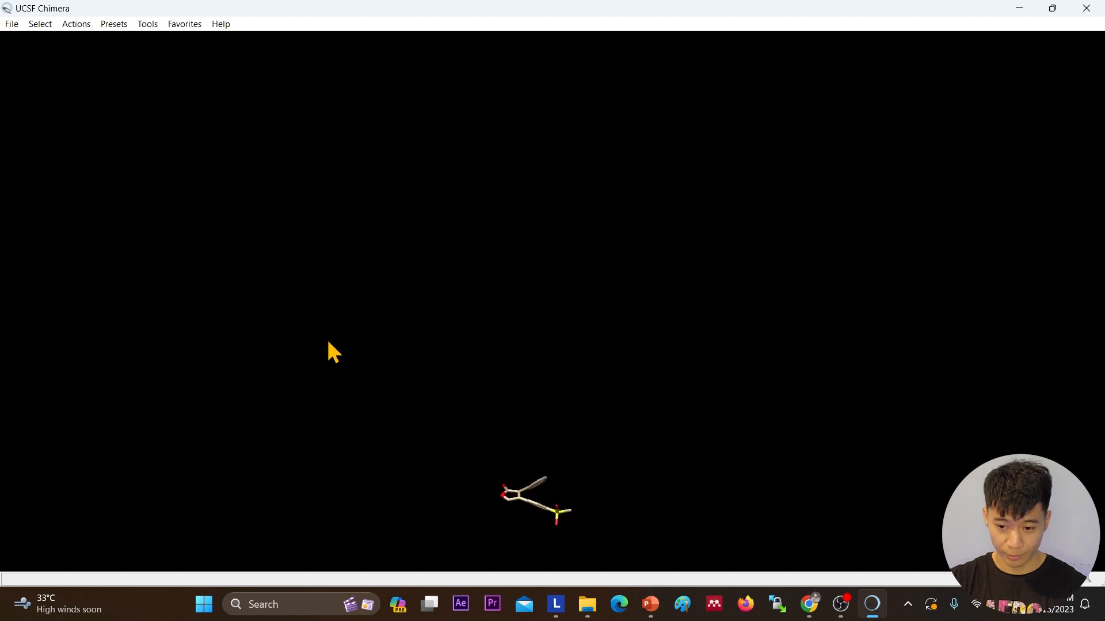
- Run Dock Prep on 5kir with the default options and add hydrogens, also considering H-bonds
click(146, 23)
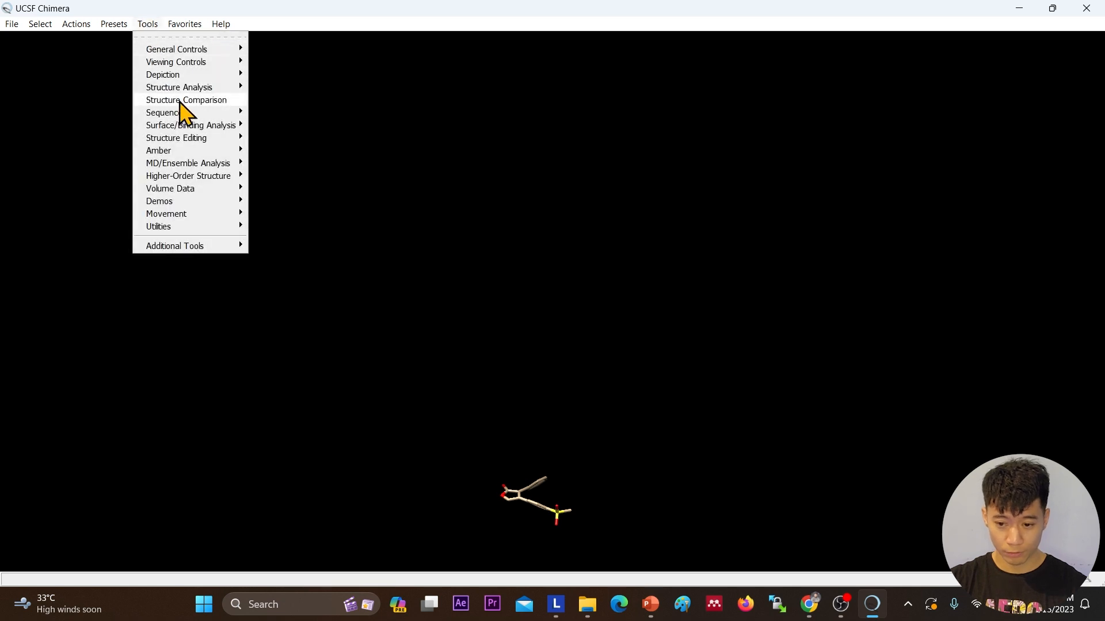
mouse_move(194, 141)
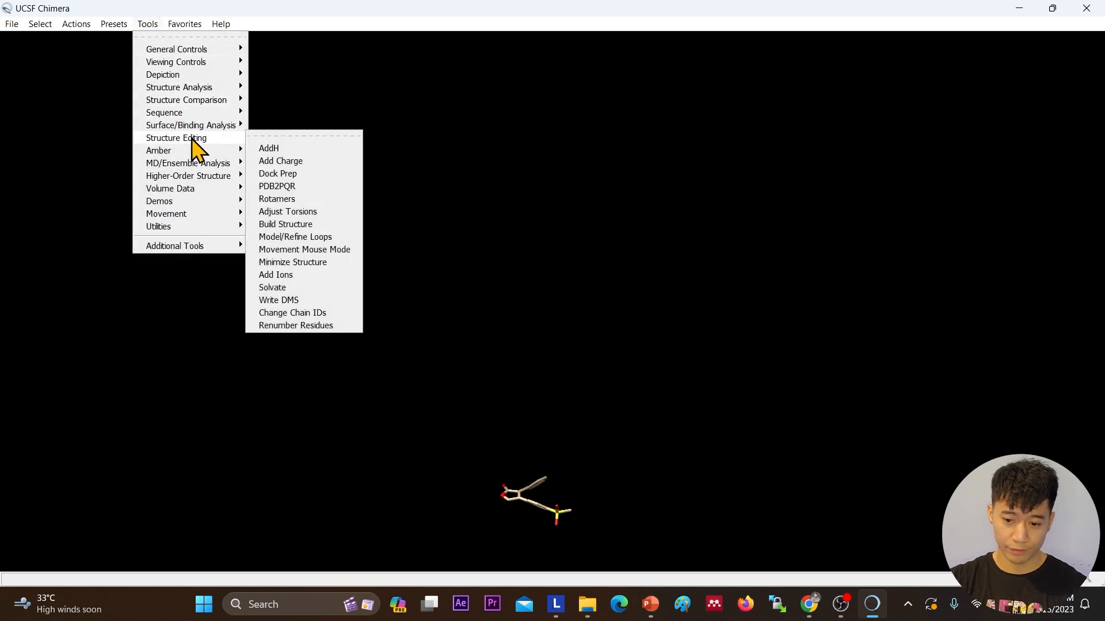
click(304, 173)
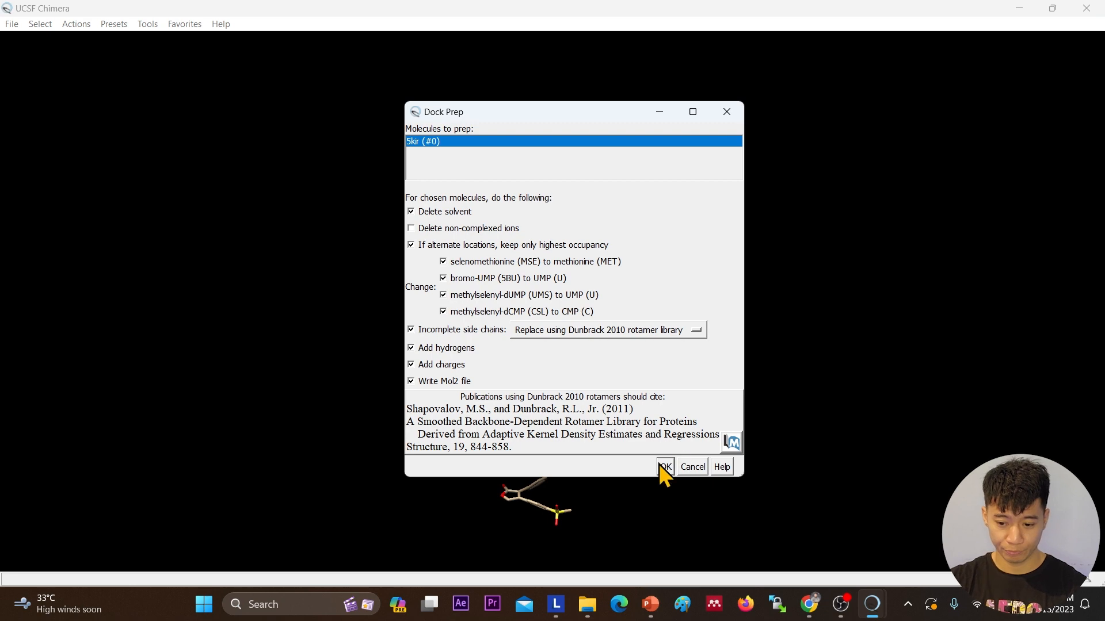
click(665, 467)
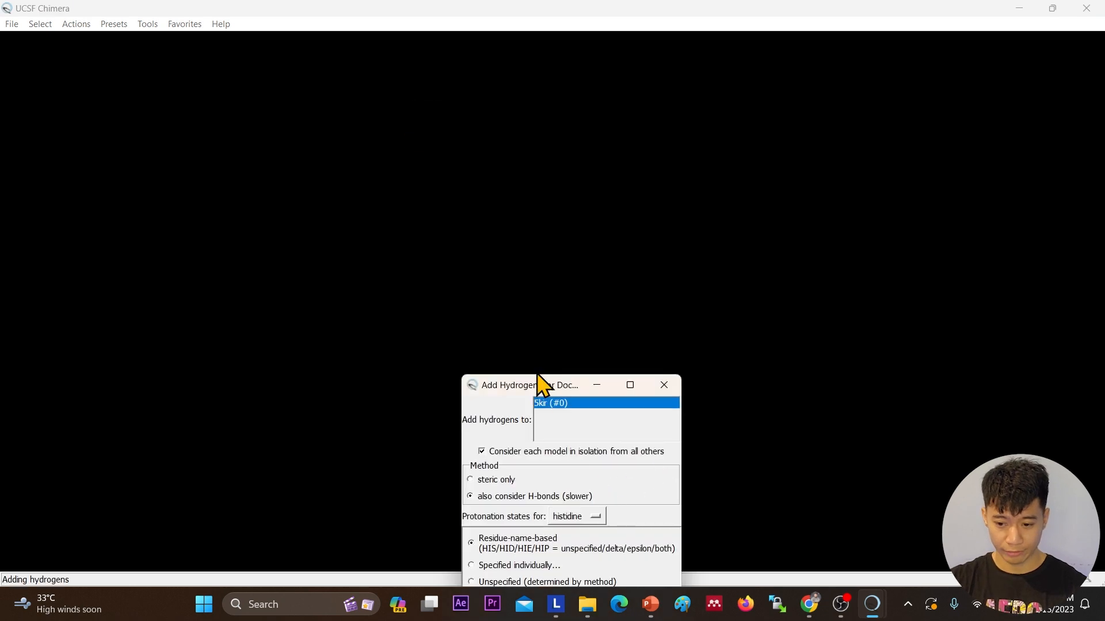
click(645, 485)
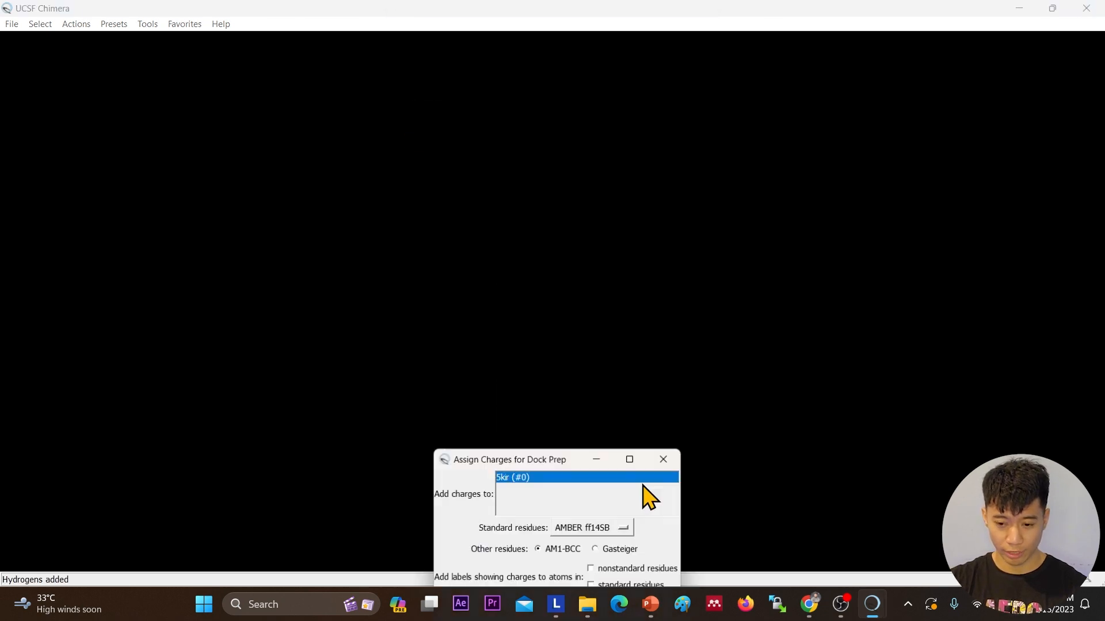
- Assign charges with AMBER ff14SB for standard residues and AM1-BCC for others, giving RCX a net charge of +0
drag(563, 460, 586, 207)
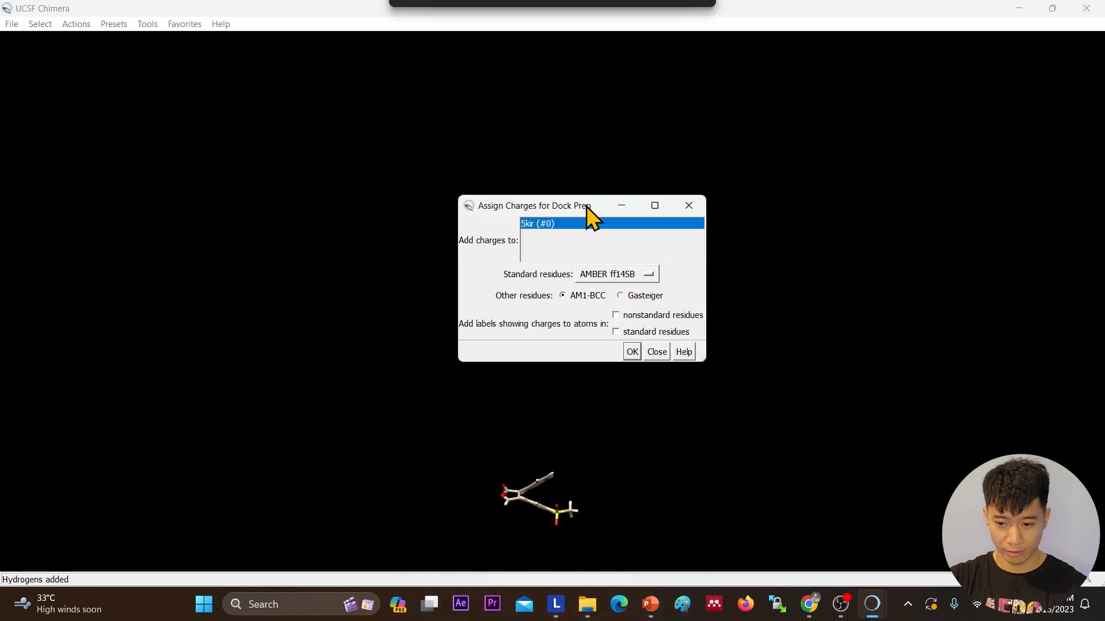
click(629, 352)
drag(609, 434, 608, 202)
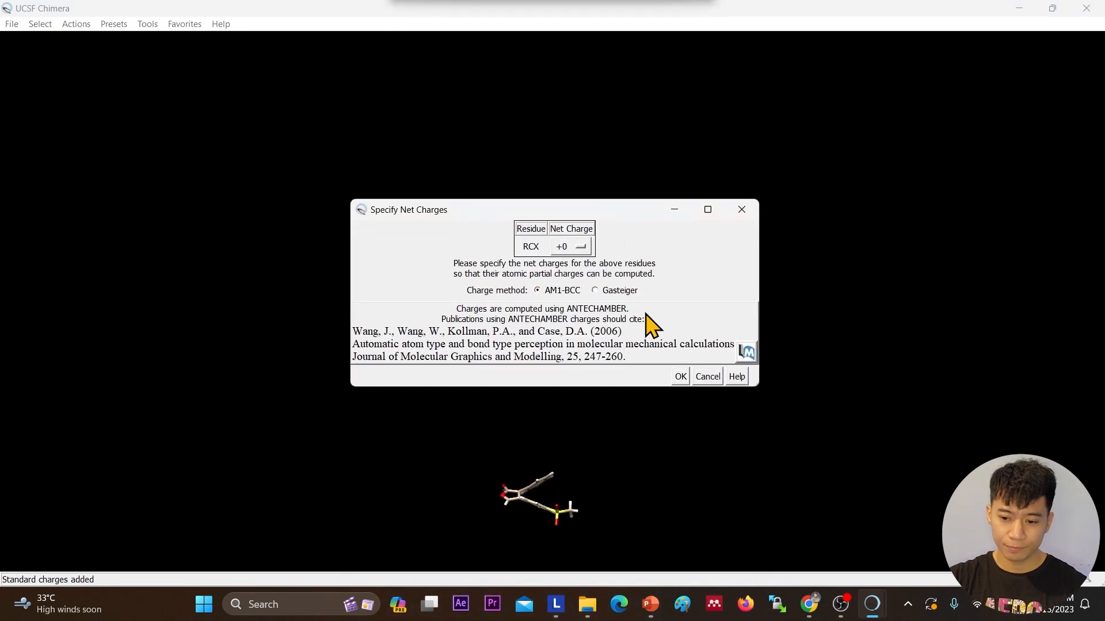
click(678, 377)
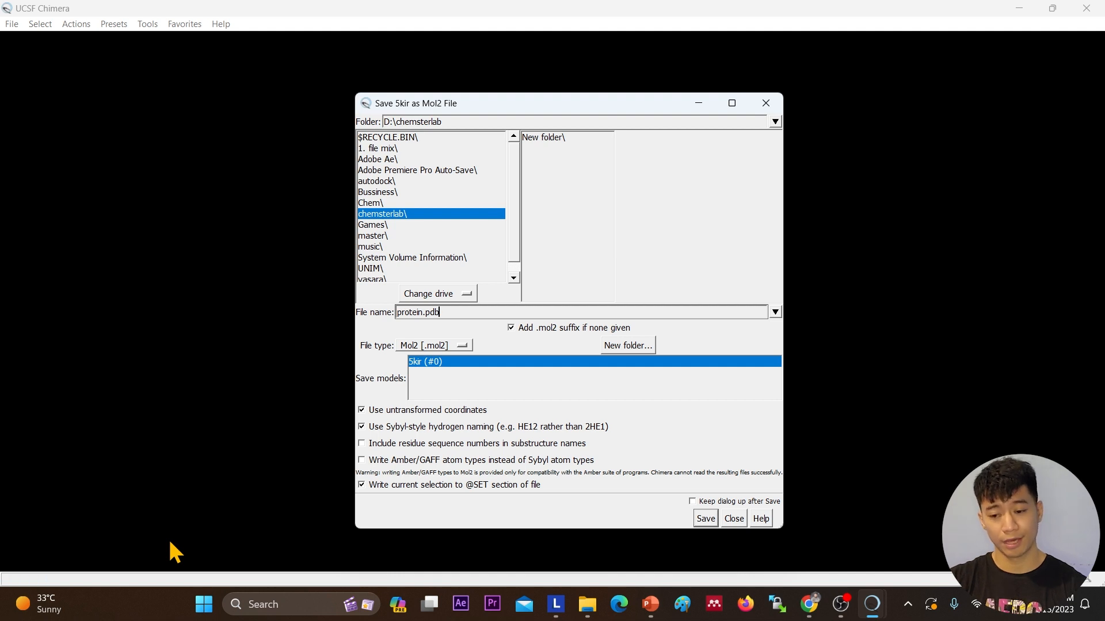
- Save the prepared ligand as ligand.pdb in the D:\chemsterlab folder
drag(425, 313, 384, 314)
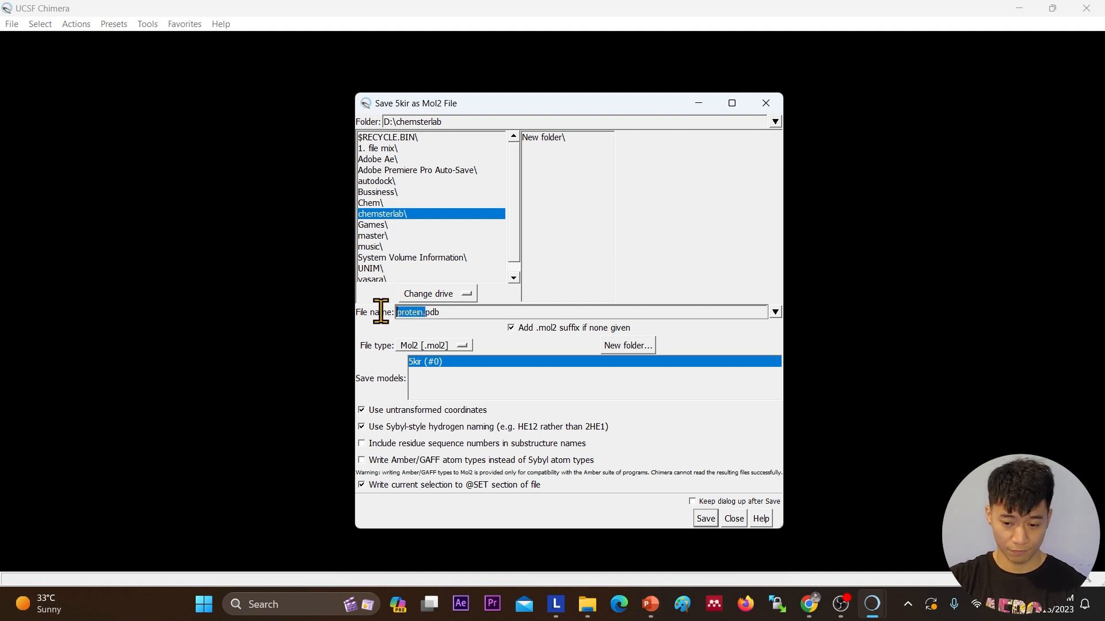
key(BackSpace)
text(ligand)
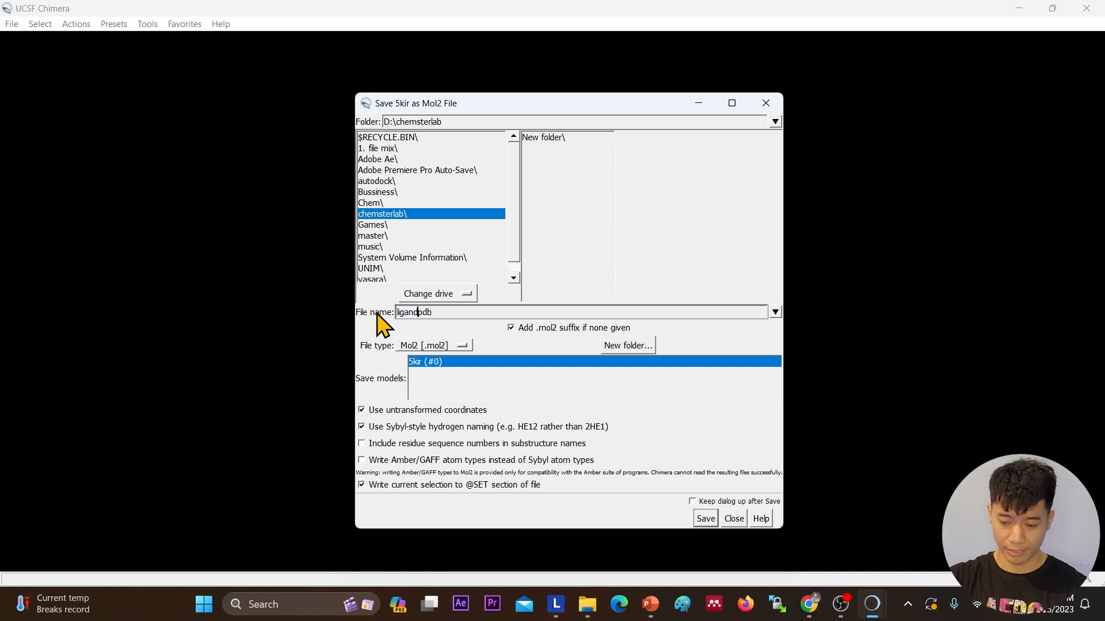
text(.)
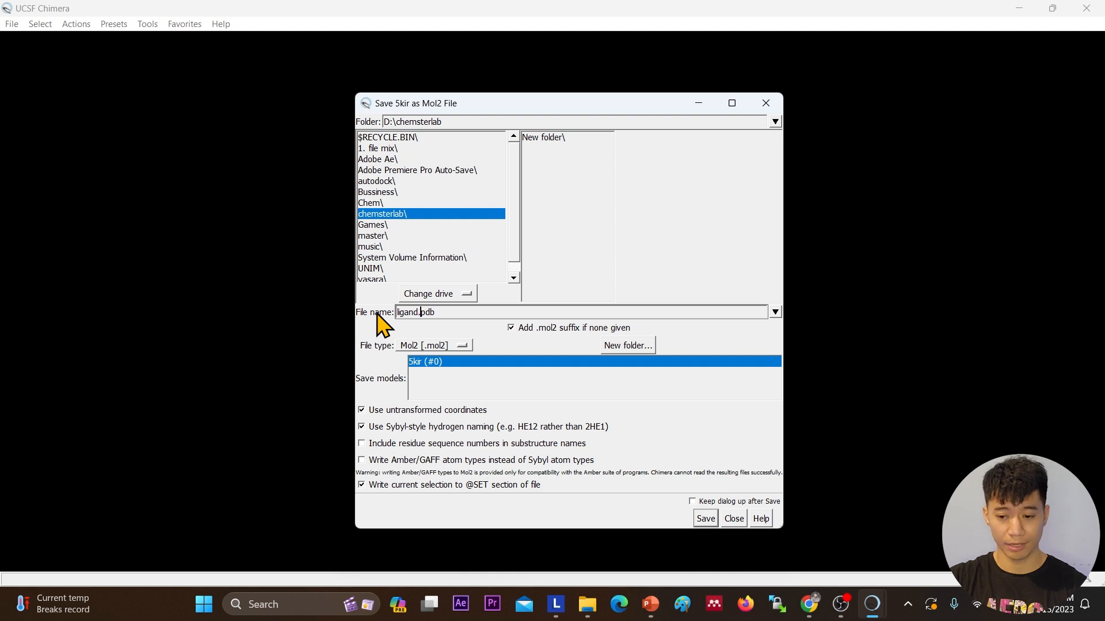
click(704, 522)
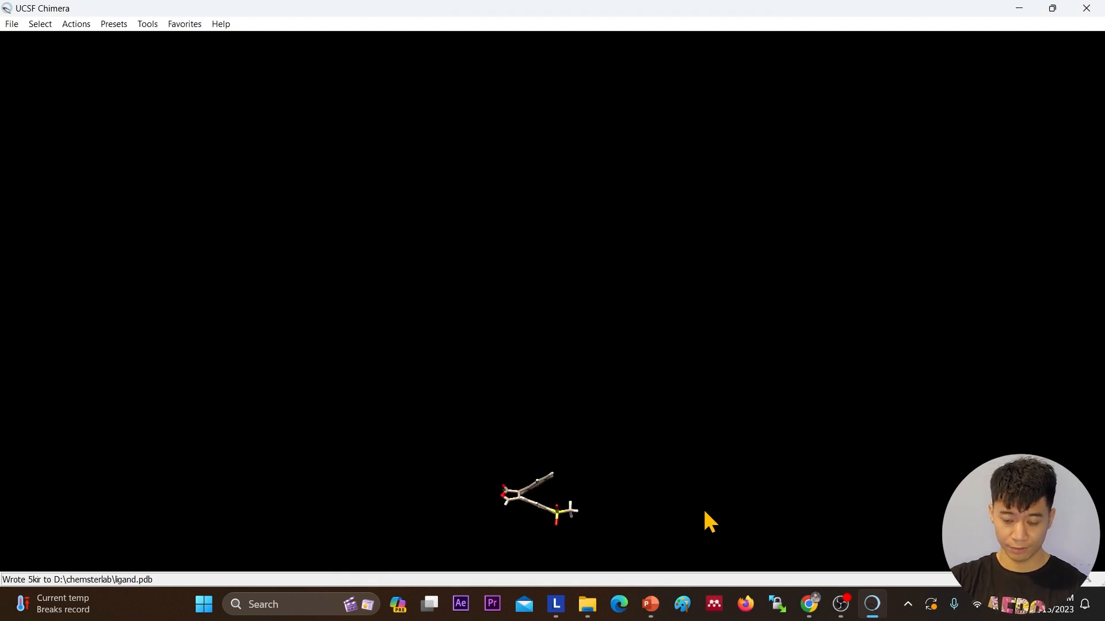
- Switch to the chemsterlab folder in File Explorer and load ligand.pdb into GaussView to check it
mouse_move(587, 603)
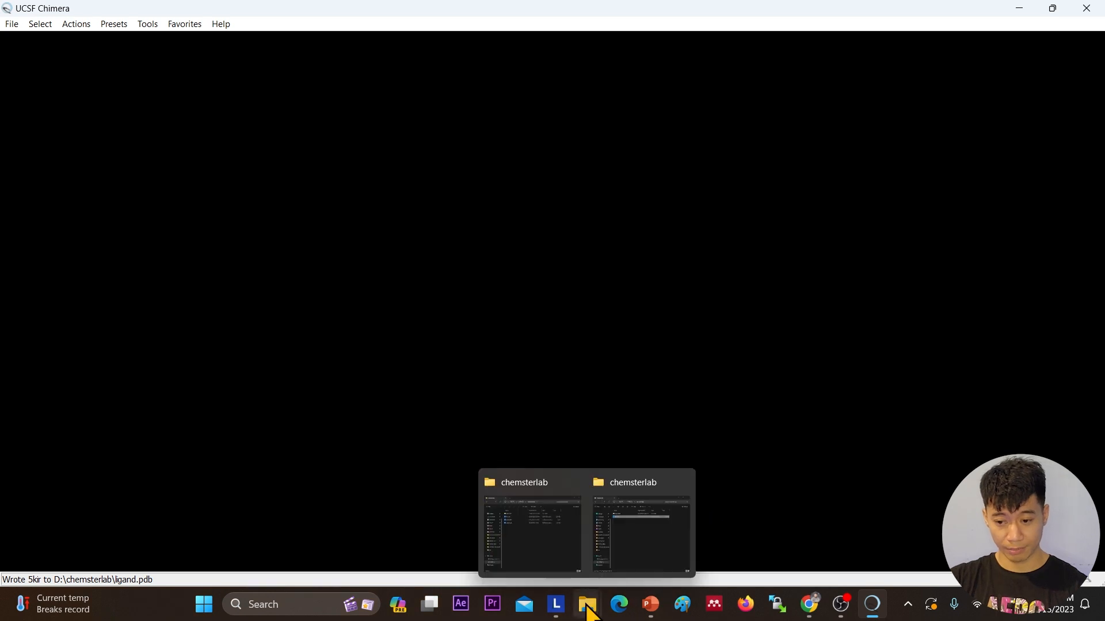
click(555, 572)
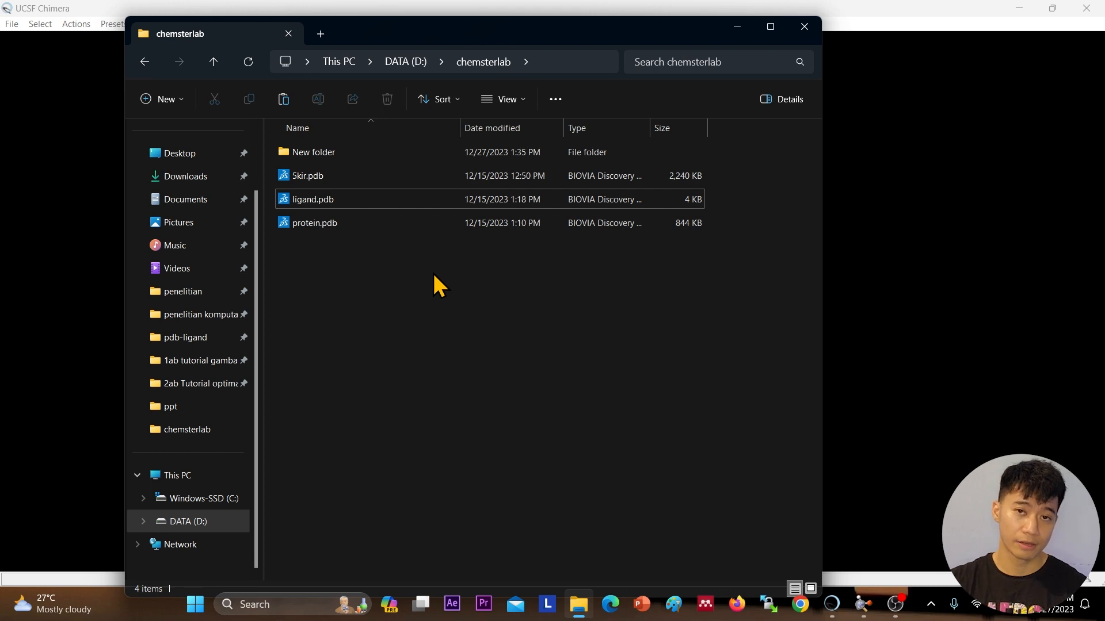
click(863, 604)
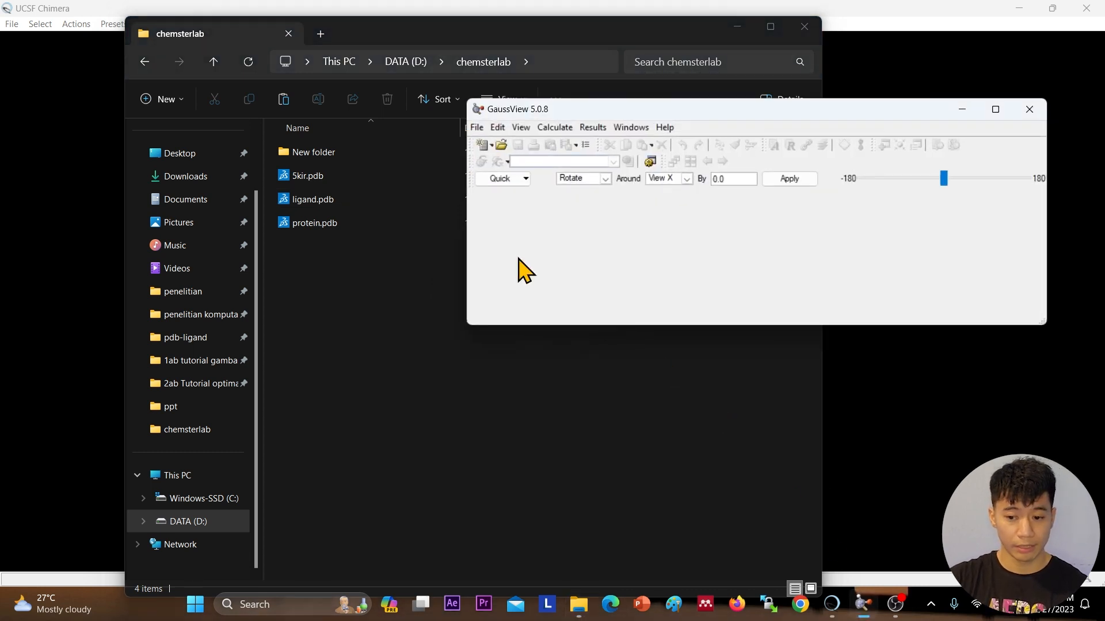
drag(332, 202, 595, 249)
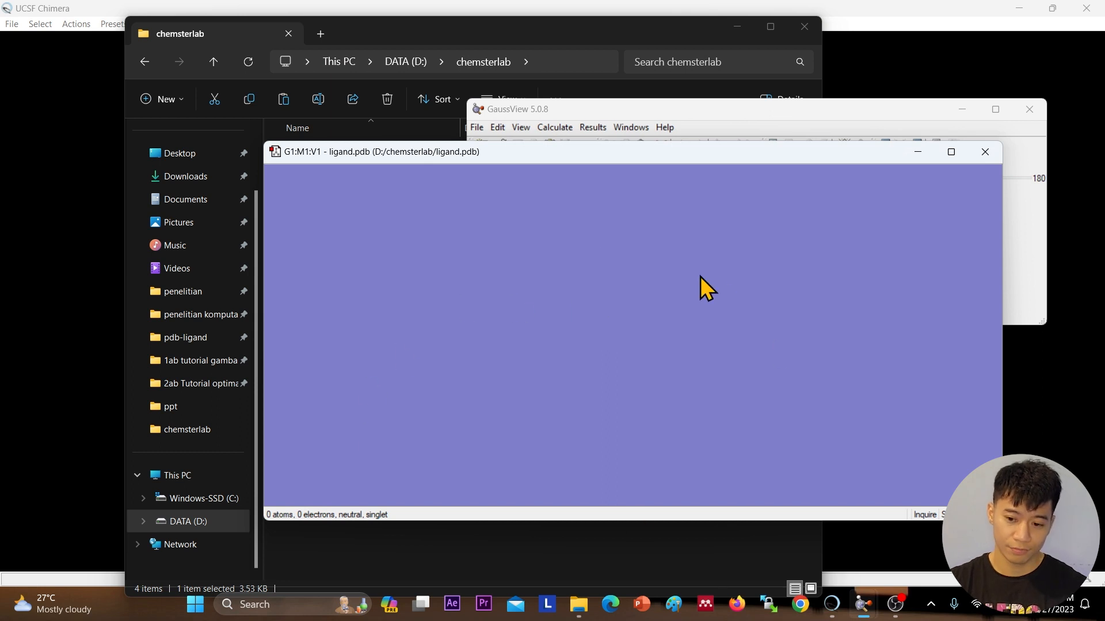
- Switch back to UCSF Chimera, close the current session and open 5kirnativeligand.pdb
click(831, 604)
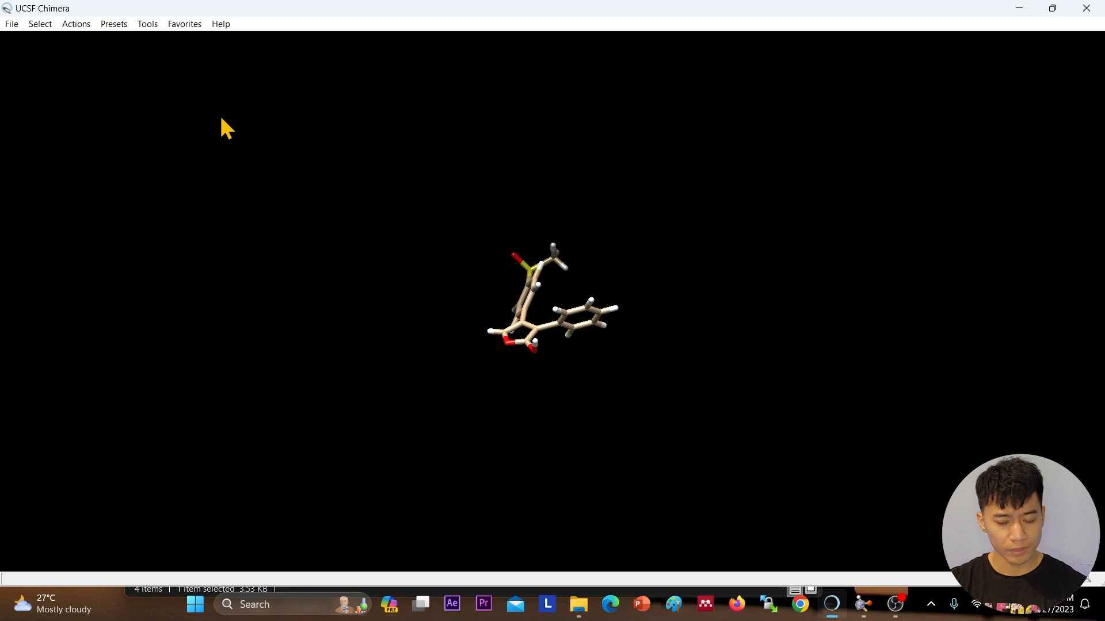
click(12, 26)
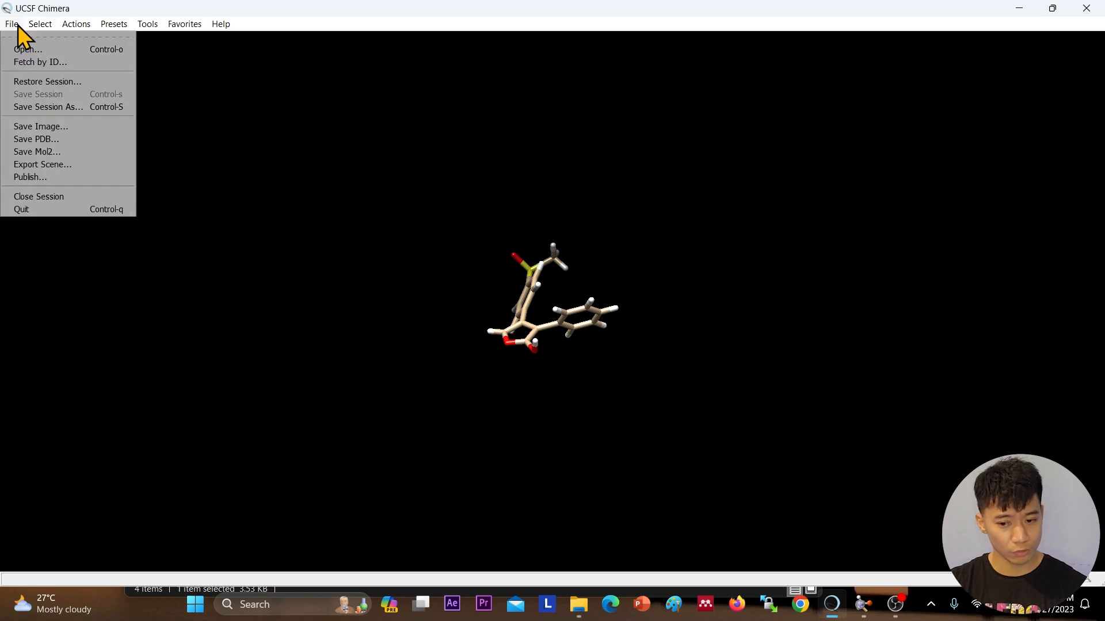
click(46, 196)
click(1011, 42)
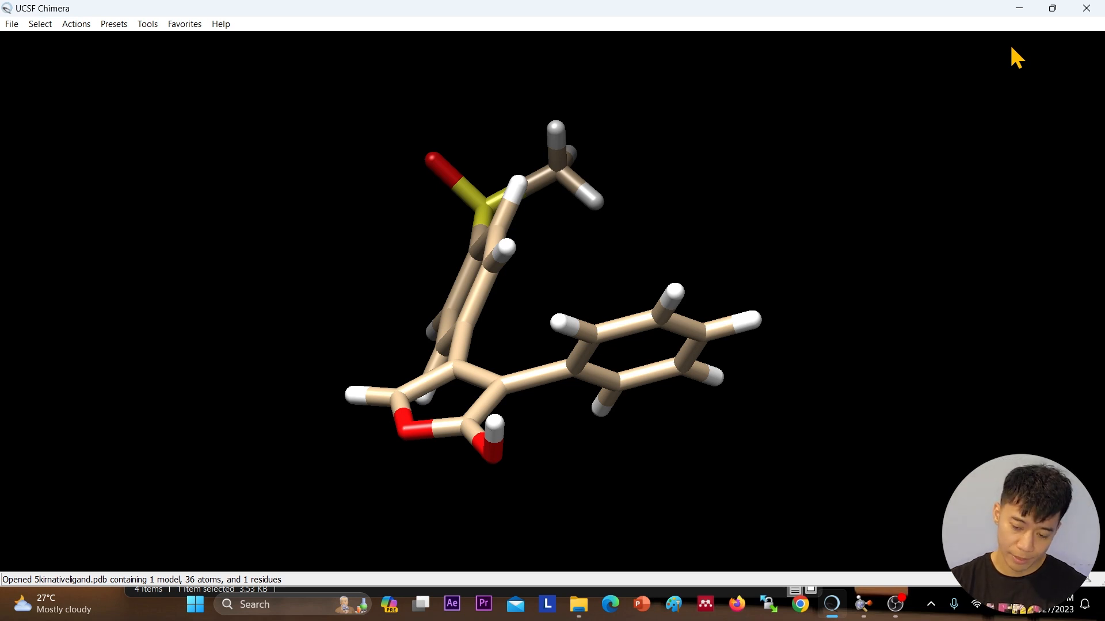
- Save the 5kirnativeligand.pdb model in PDB format as nativeligand2.pdb in the D:\chemsterlab folder
click(12, 26)
click(40, 139)
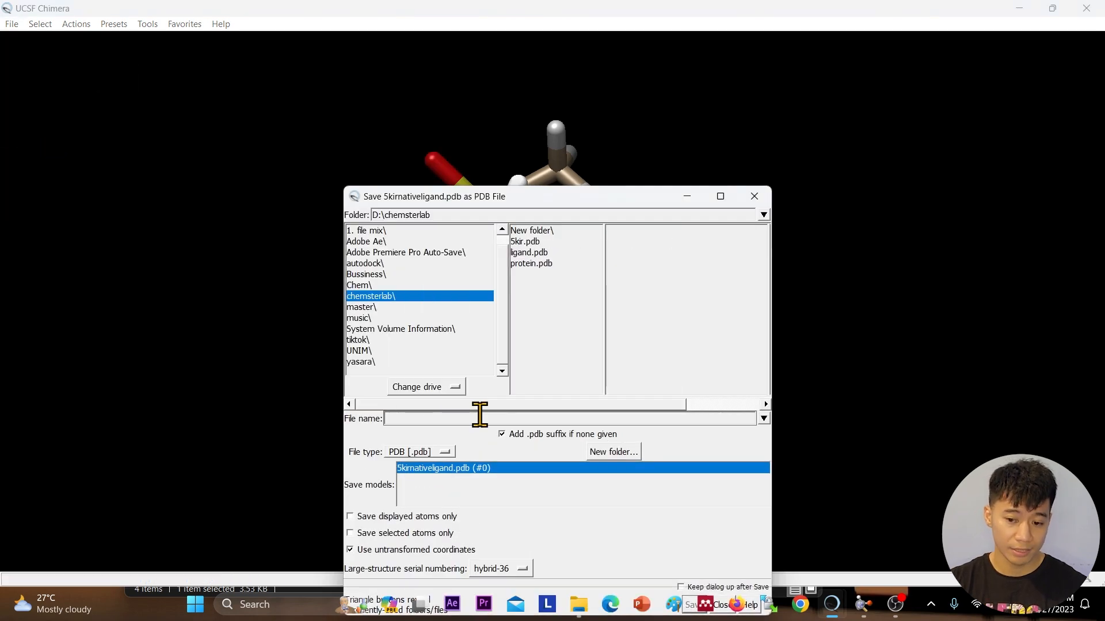
text(nat)
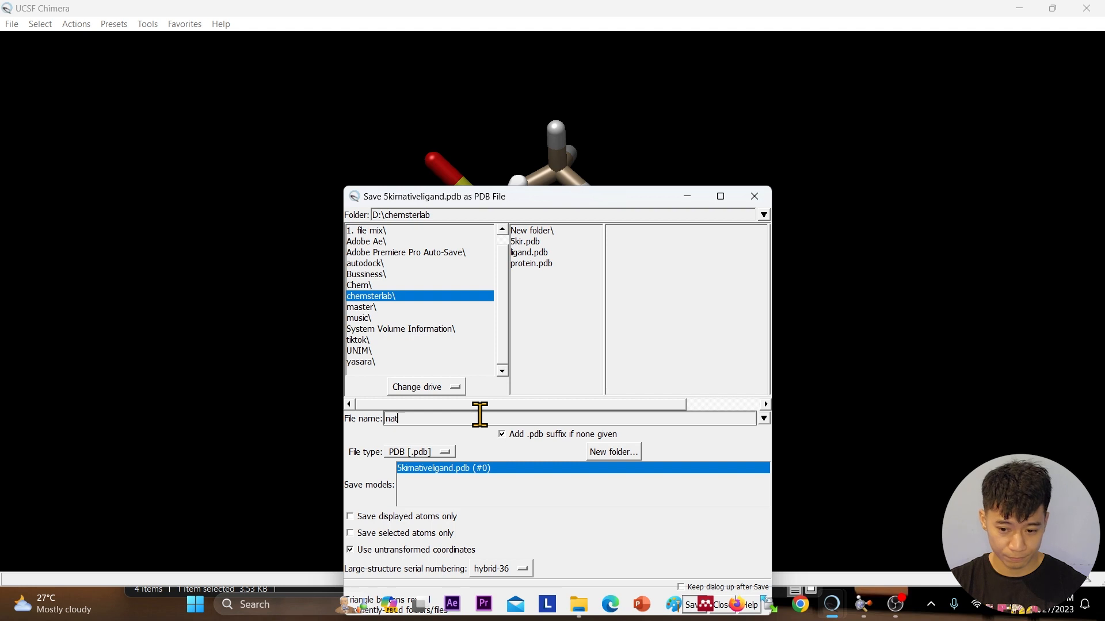
text(iveligand)
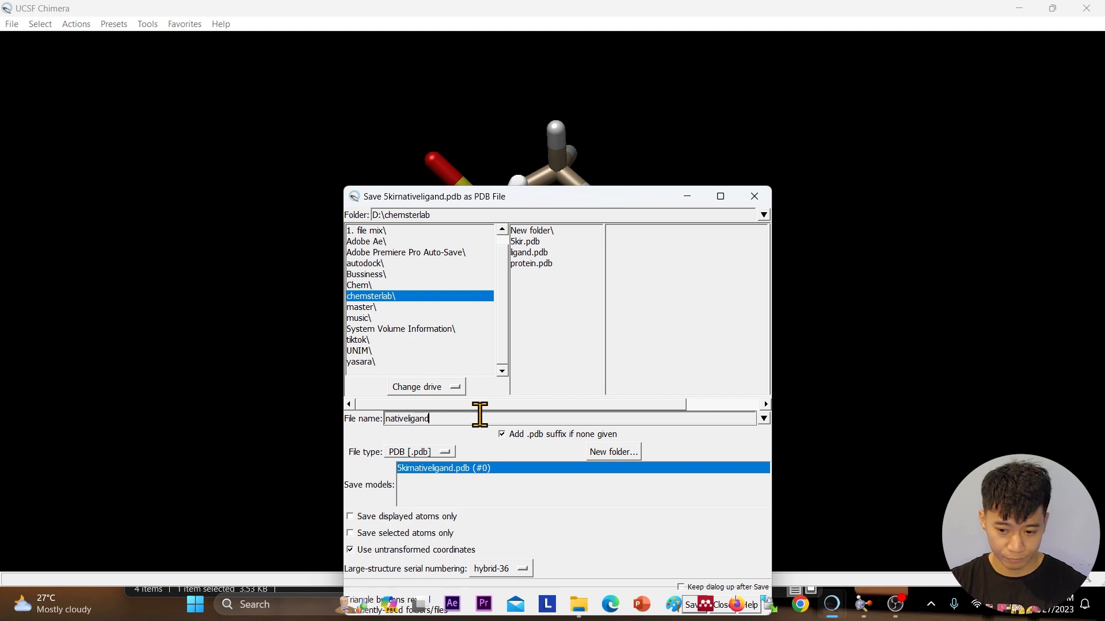
text(2.pdb)
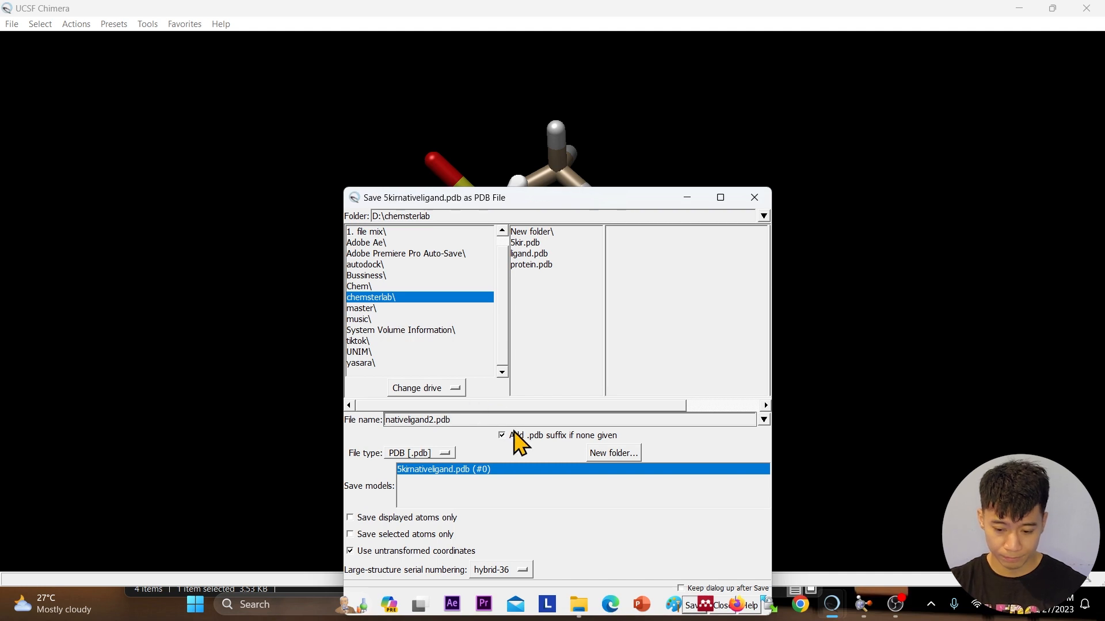
drag(648, 206, 687, 111)
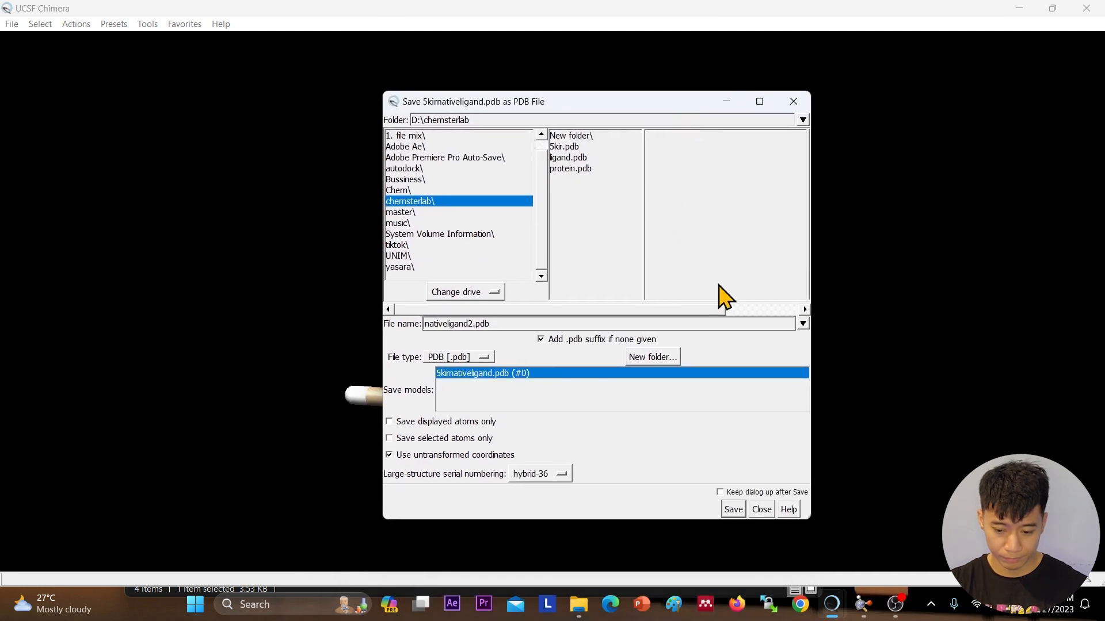
click(733, 509)
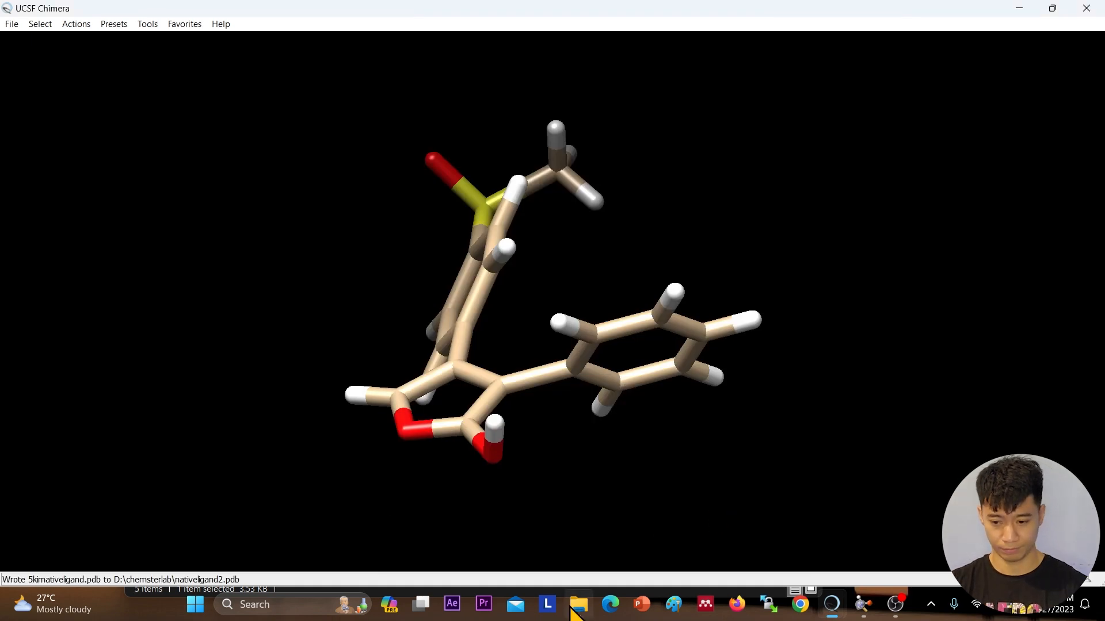
- Switch to the chemsterlab folder in File Explorer, load nativeligand2.pdb into GaussView and inspect the ligand structure
mouse_move(578, 604)
click(573, 557)
click(409, 229)
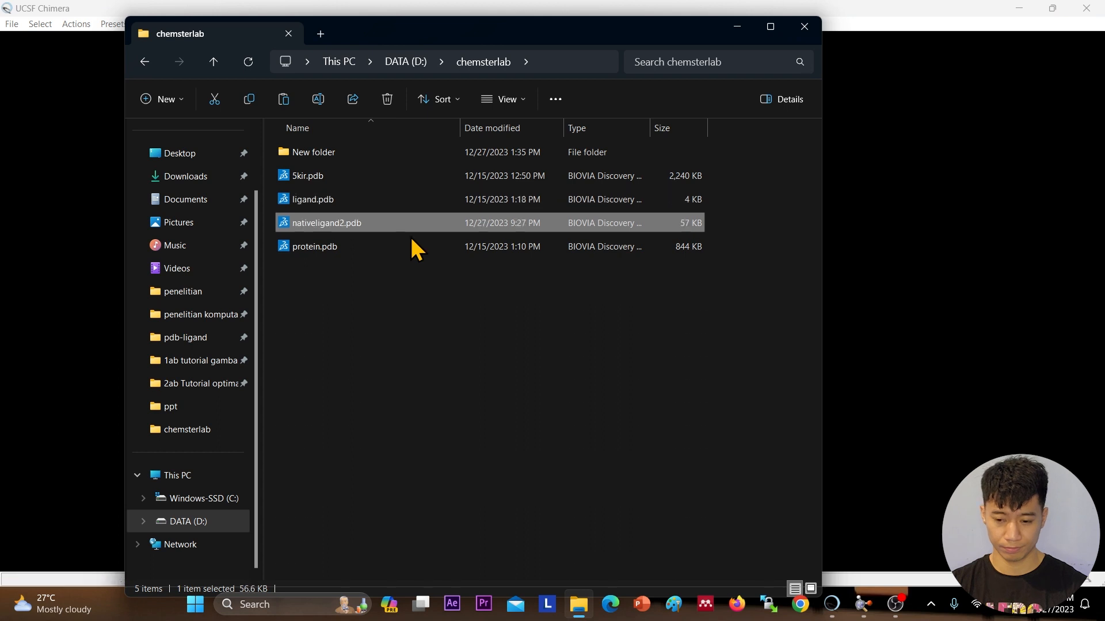
click(863, 604)
drag(352, 230, 605, 240)
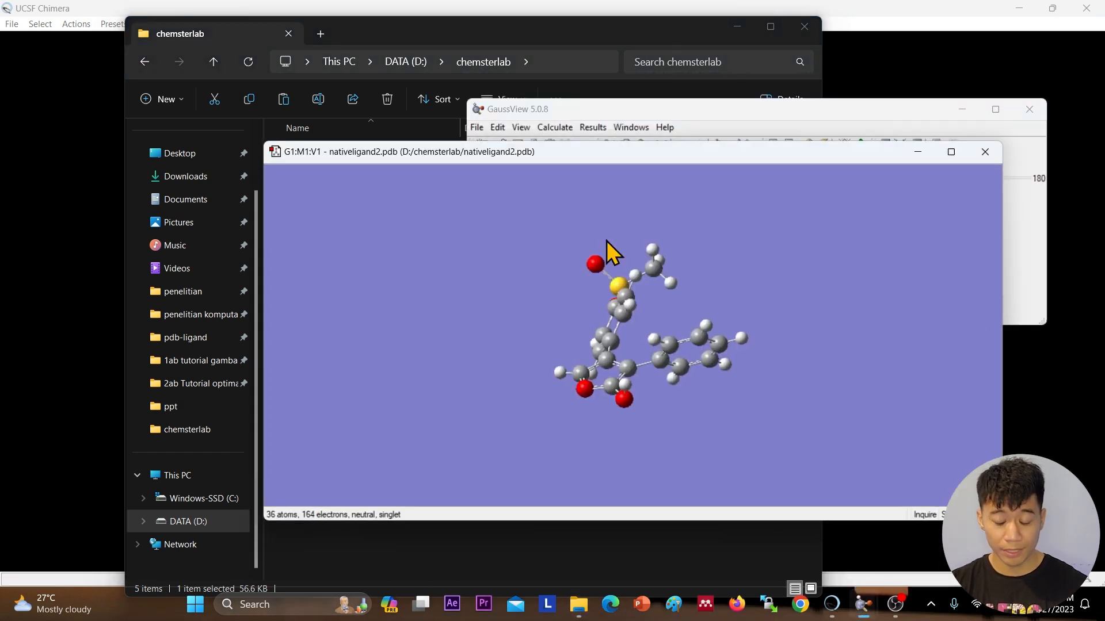
drag(723, 294, 760, 321)
- Return to File Explorer to select protein.pdb in the chemsterlab folder, and switch back to UCSF Chimera's file commands
click(466, 559)
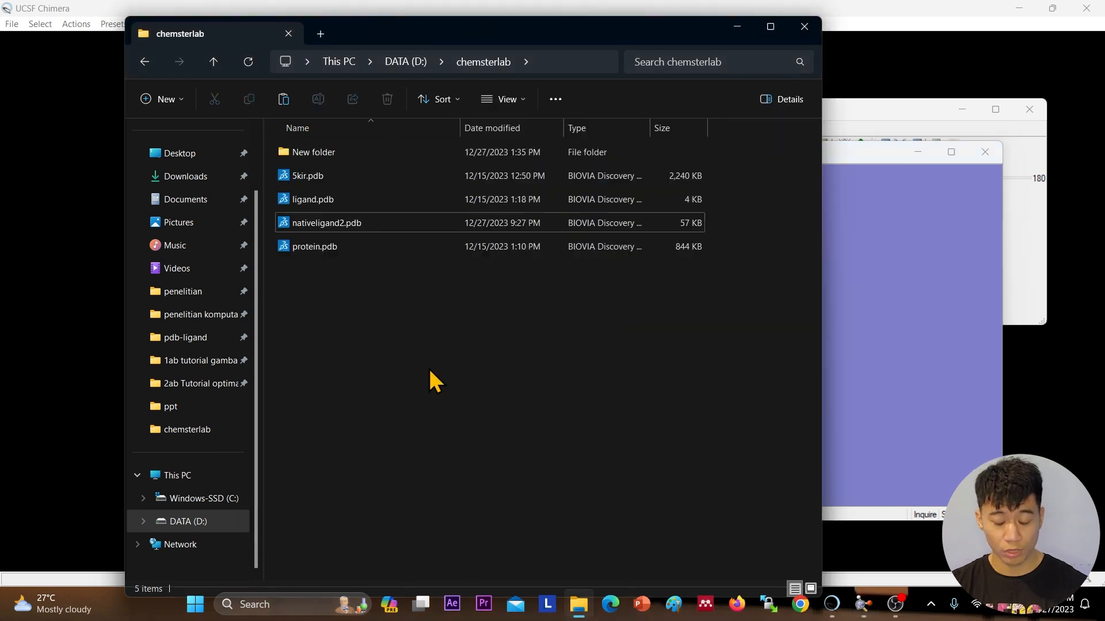
click(340, 252)
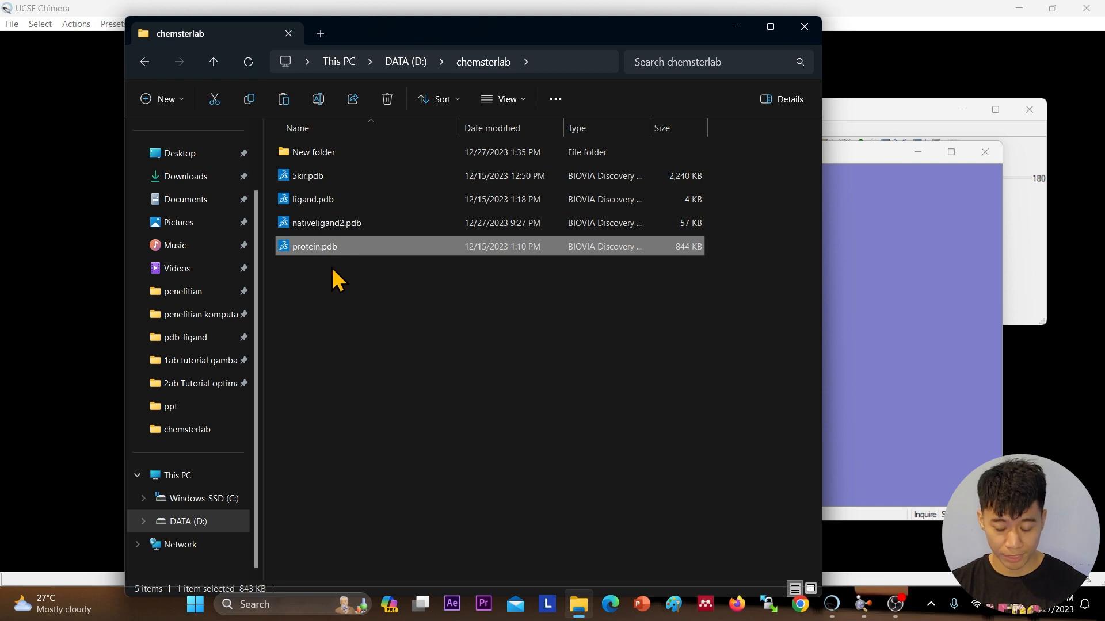
click(14, 24)
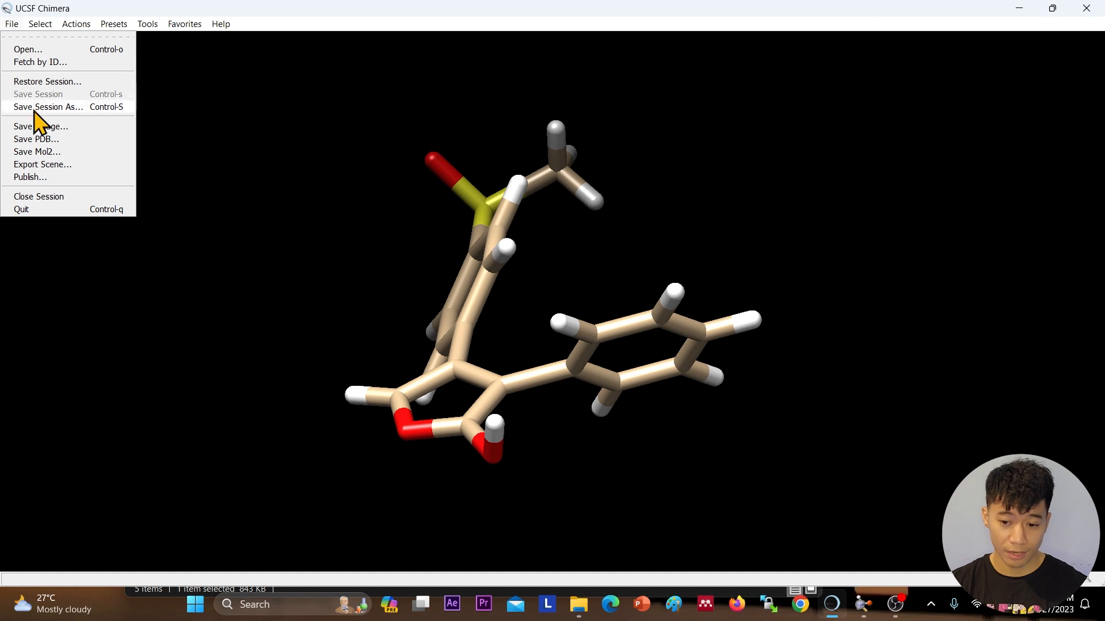